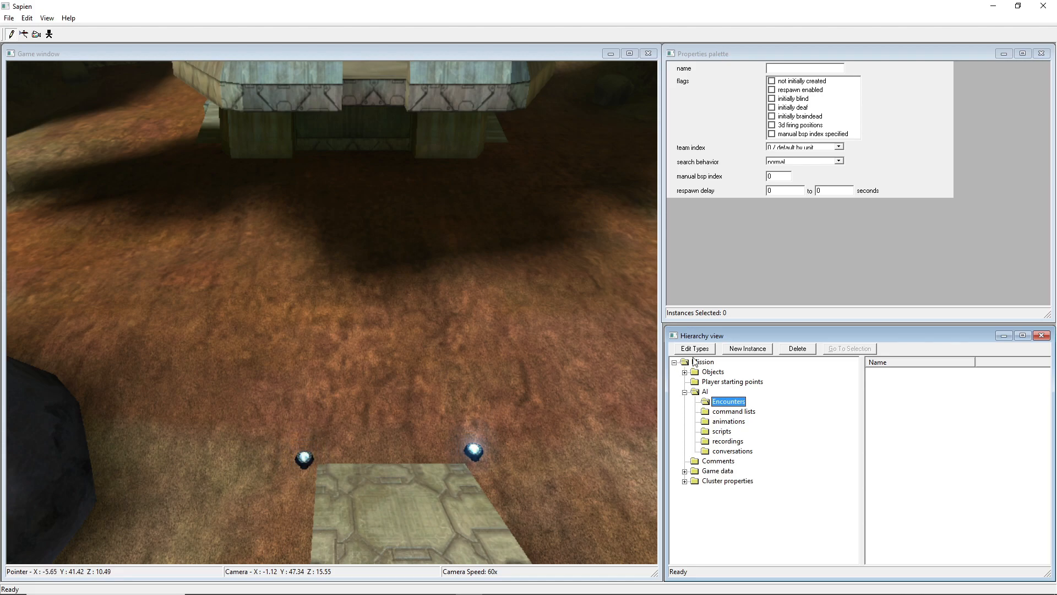
Create a new AI encounter and name it allies.
left_click(755, 351)
left_click(734, 413)
left_click_drag(832, 68, 662, 96)
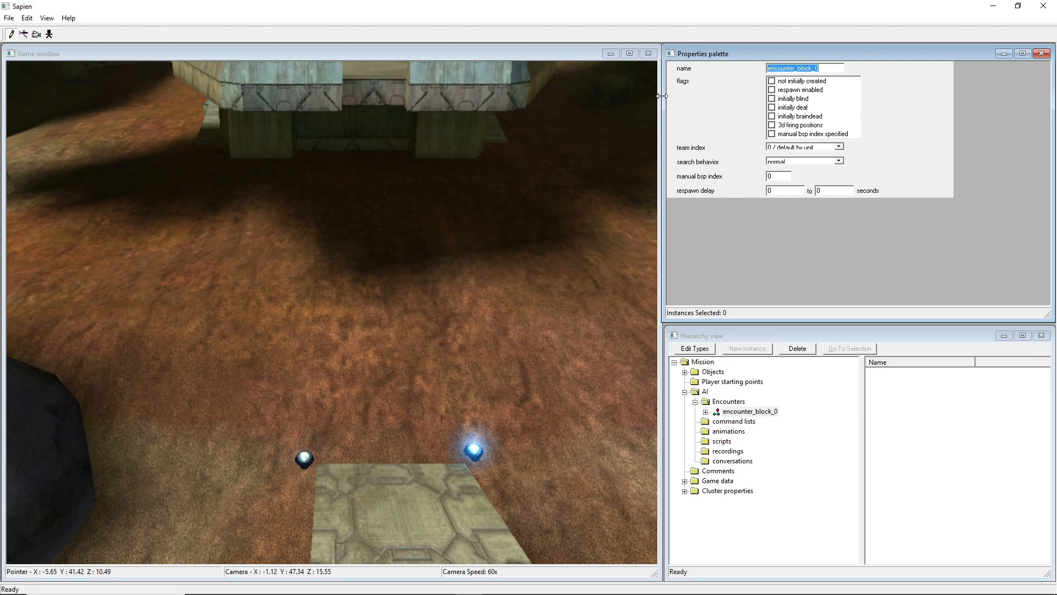
type("allies")
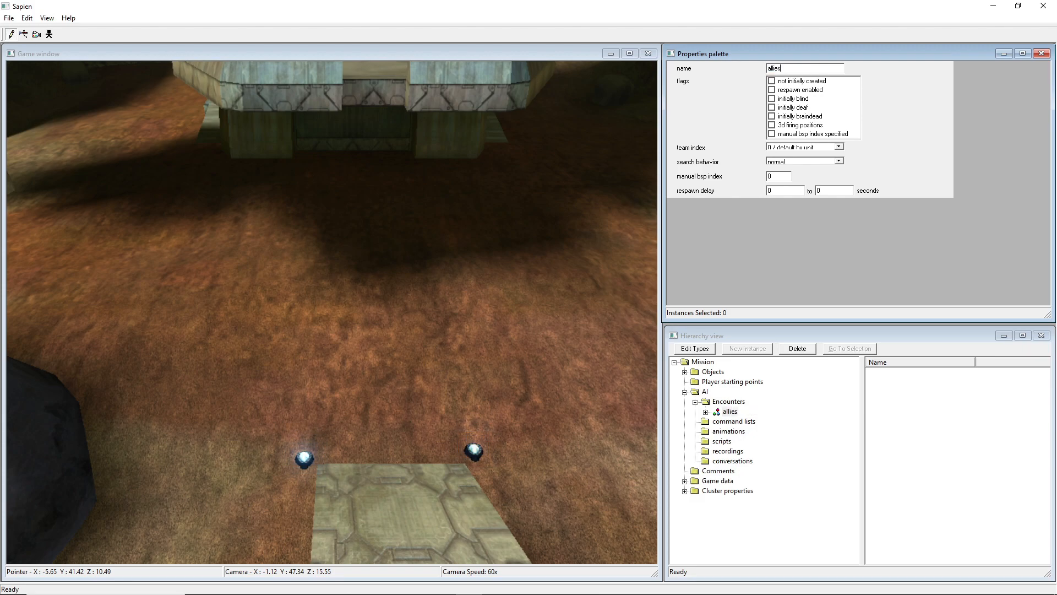
Add a squad to the allies encounter and name it squad_1.
left_click(706, 413)
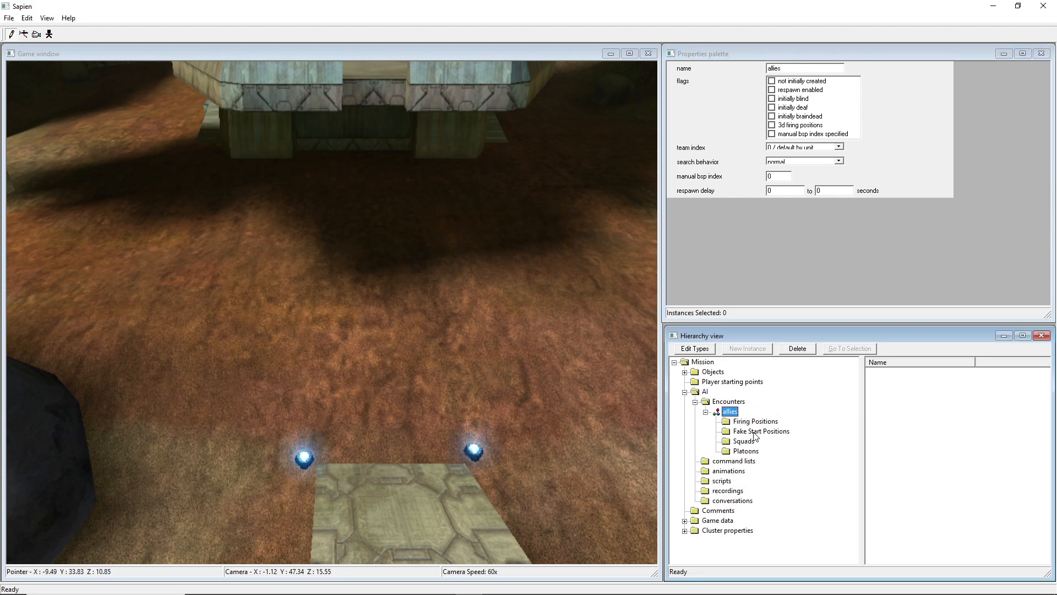
left_click(754, 432)
left_click(743, 441)
left_click(747, 348)
left_click(716, 442)
left_click(750, 451)
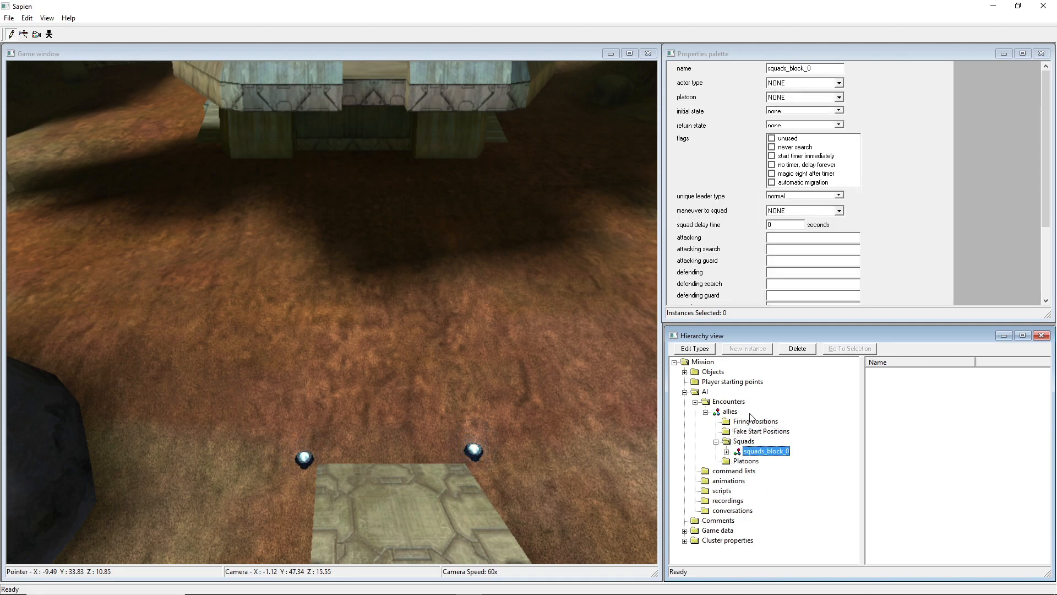
left_click(750, 451)
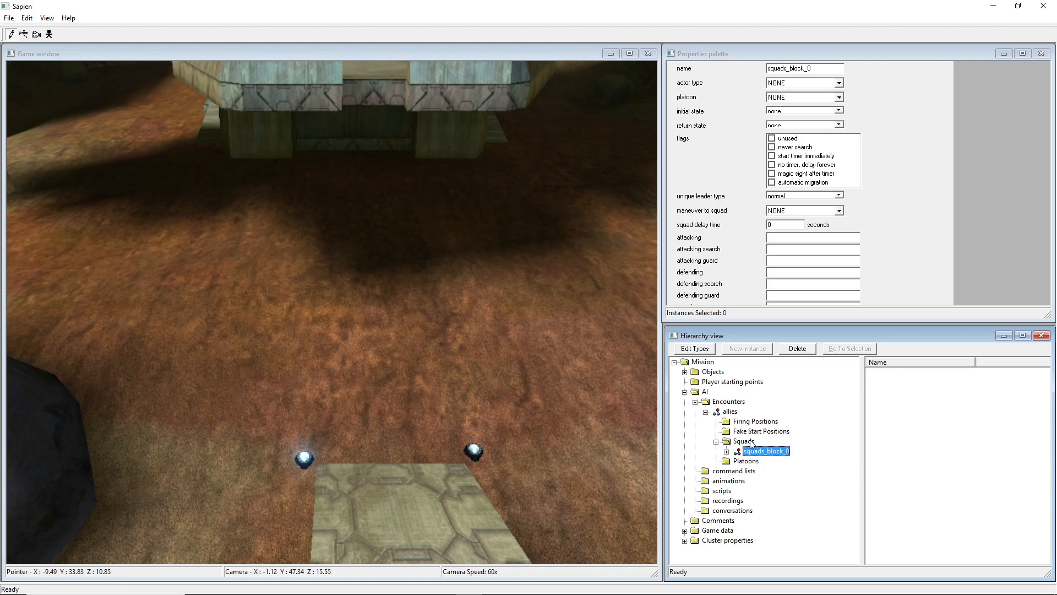
type("squad_1")
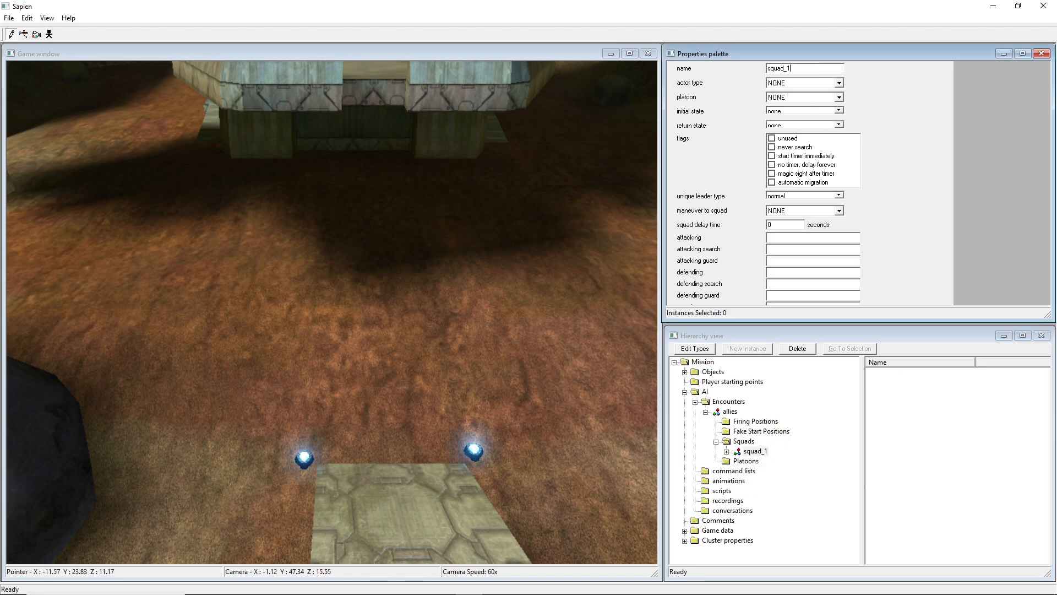
Look over squad_1's properties and survey the terrain in front of the base.
left_click(543, 199)
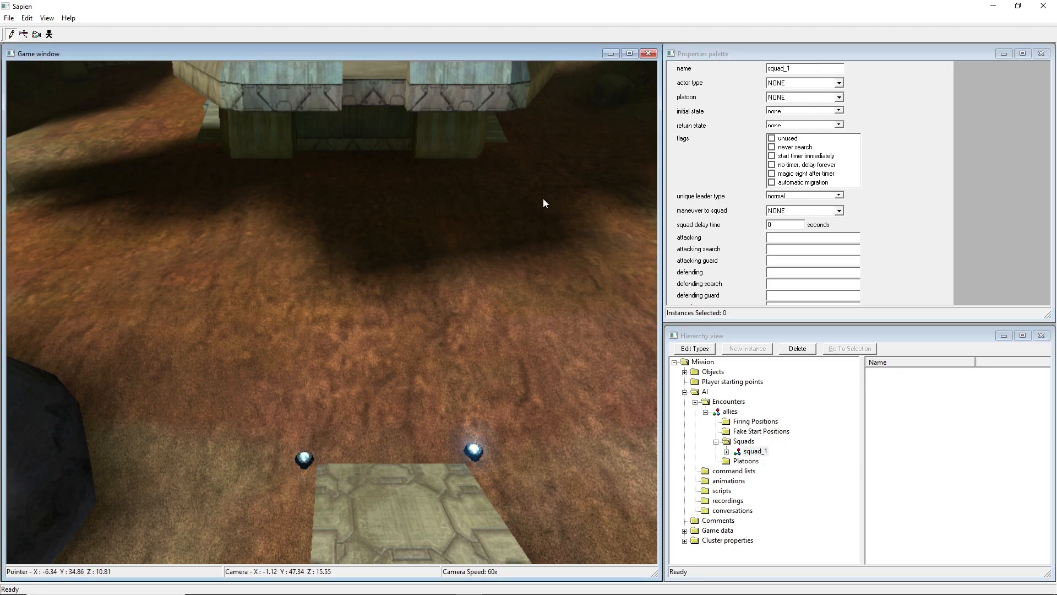
middle_click_drag(543, 199, 555, 178)
left_click(822, 84)
left_click(879, 116)
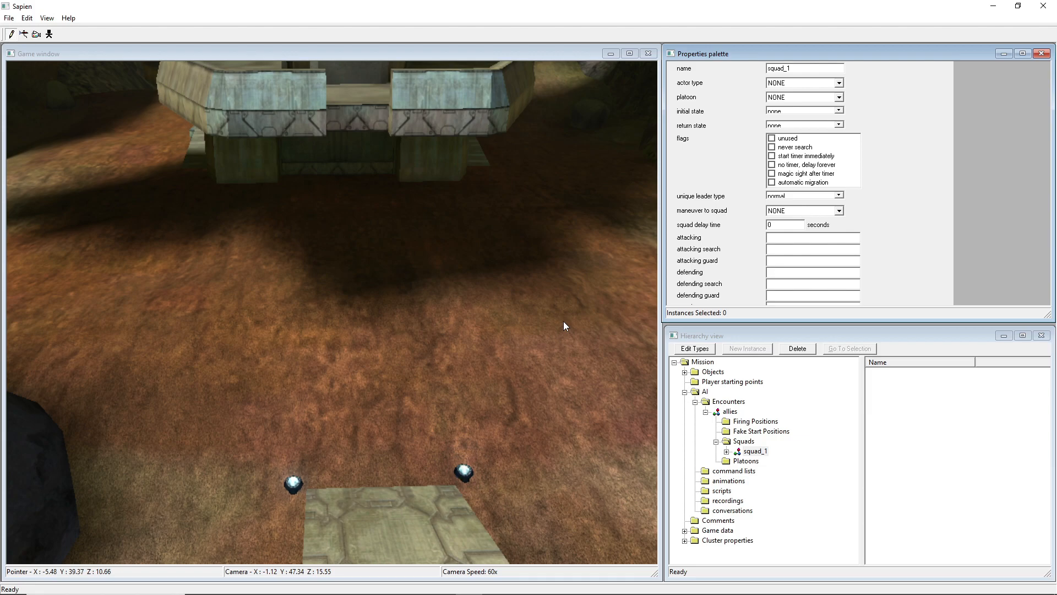
mouse_move(466, 446)
middle_mouse_down()
mouse_move(458, 431)
mouse_move(267, 392)
mouse_move(491, 419)
mouse_move(439, 367)
mouse_move(507, 358)
mouse_move(449, 358)
mouse_move(470, 437)
middle_mouse_up()
key("s")
key("w")
key("s")
key("a")
middle_click_drag(441, 370, 446, 272)
key("s")
key("d")
key("a")
middle_click_drag(412, 409, 416, 374)
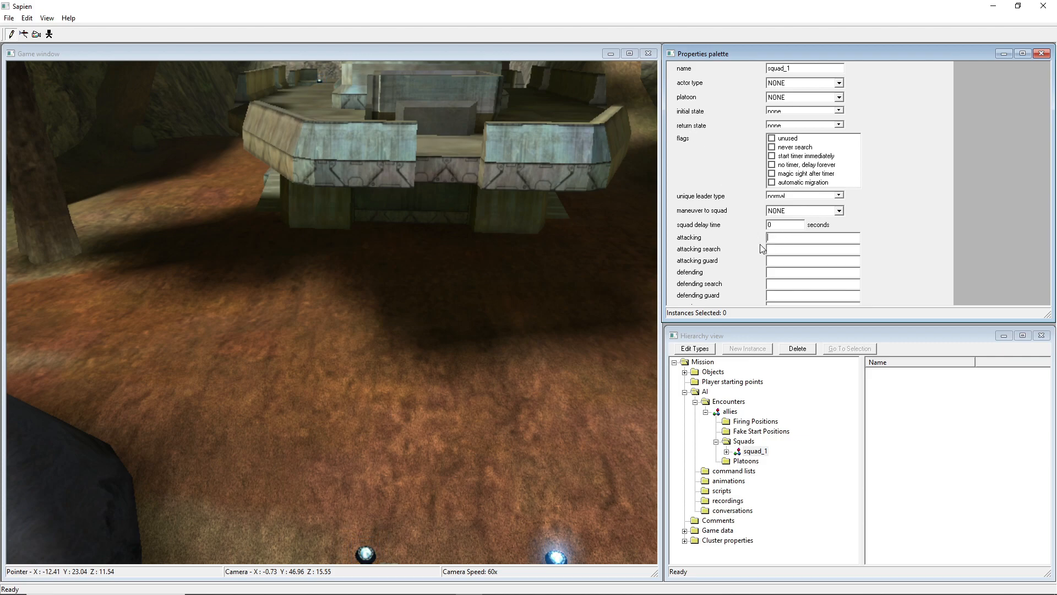
scroll(719, 240, "down", 1)
scroll(912, 238, "up", 1)
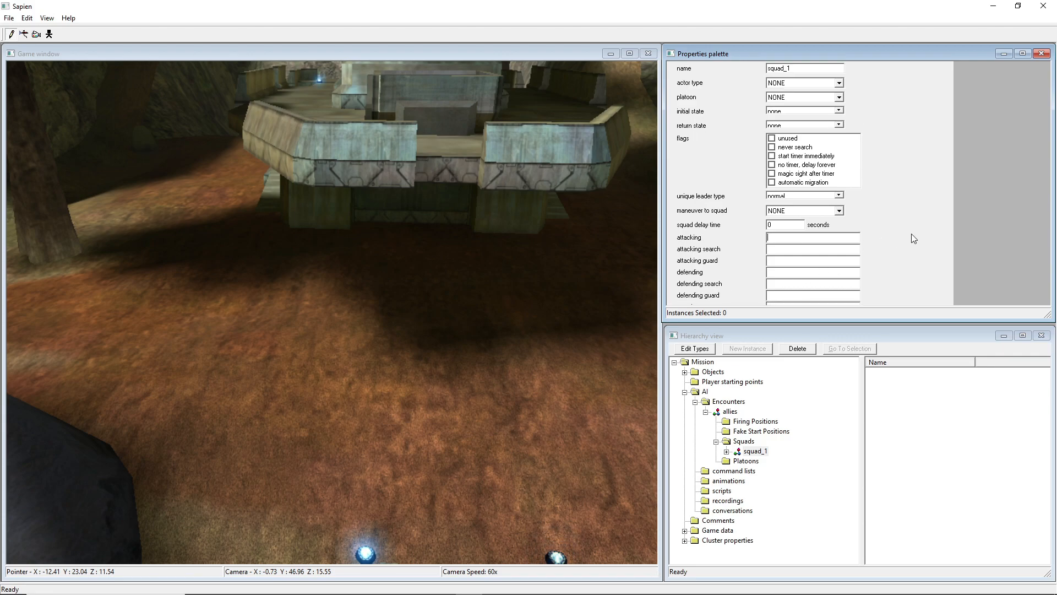
middle_click_drag(518, 379, 513, 372)
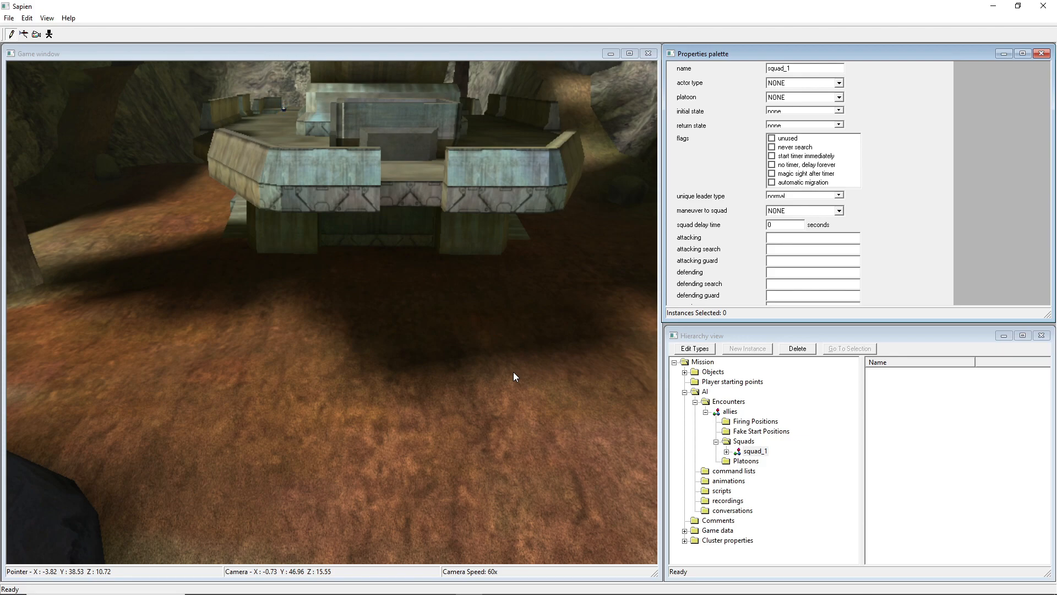
middle_click_drag(560, 389, 610, 394)
Review the allies encounter's firing positions, fake start positions and squads categories.
left_click(750, 421)
middle_click_drag(337, 346, 327, 379)
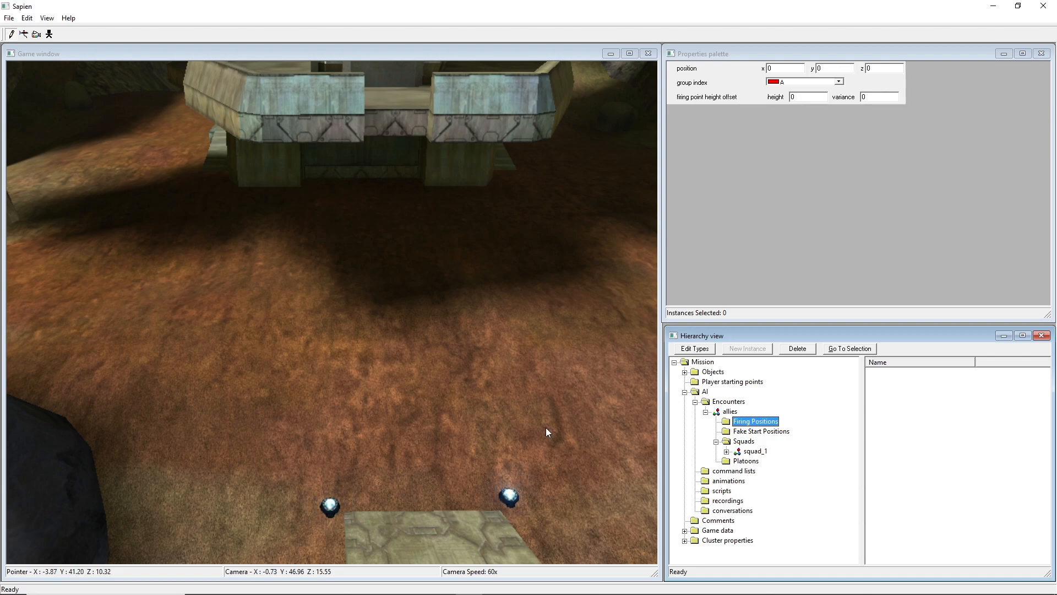
right_click_drag(502, 412, 503, 402)
mouse_move(503, 402)
middle_mouse_down()
mouse_move(465, 434)
mouse_move(484, 358)
mouse_move(477, 412)
mouse_move(497, 407)
middle_mouse_up()
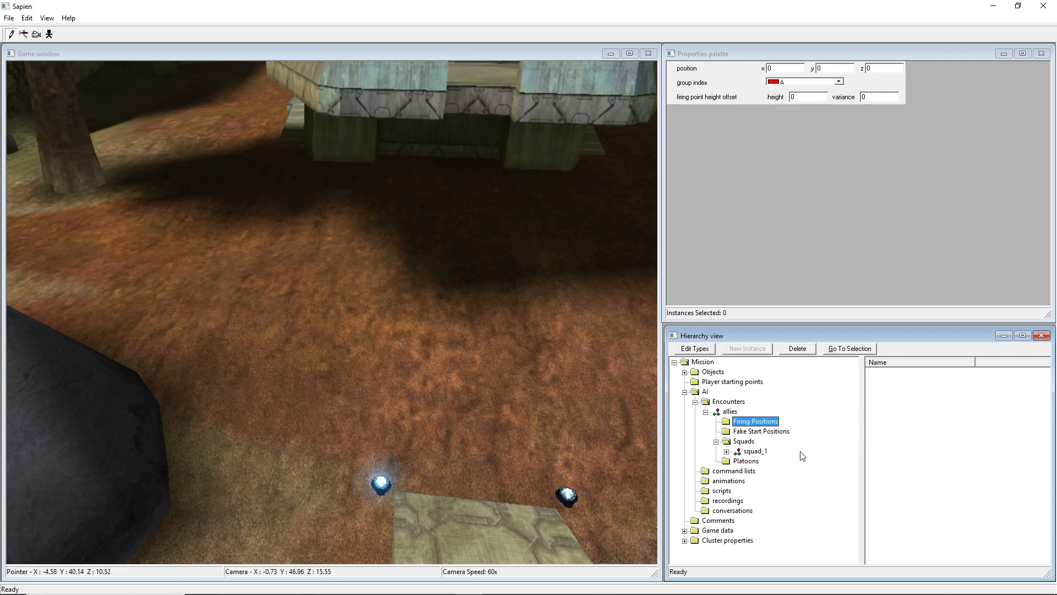
left_click(739, 431)
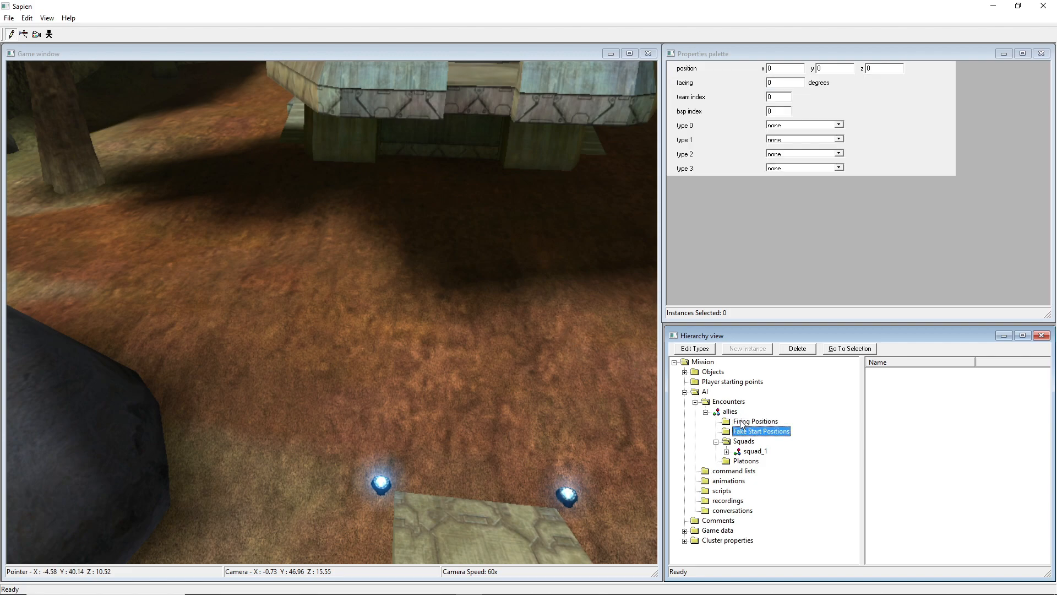
left_click(741, 421)
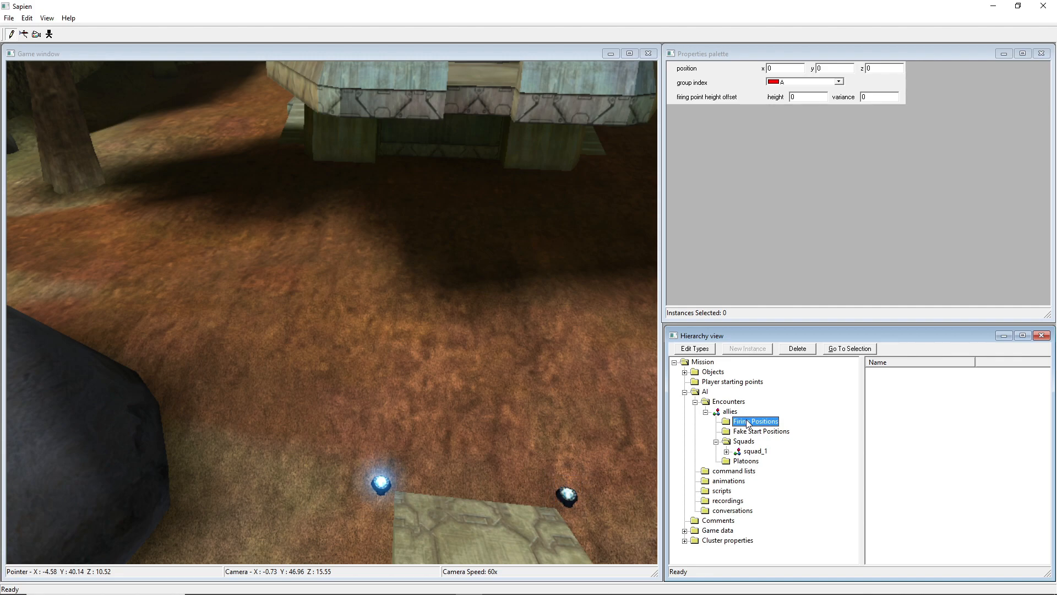
left_click(728, 413)
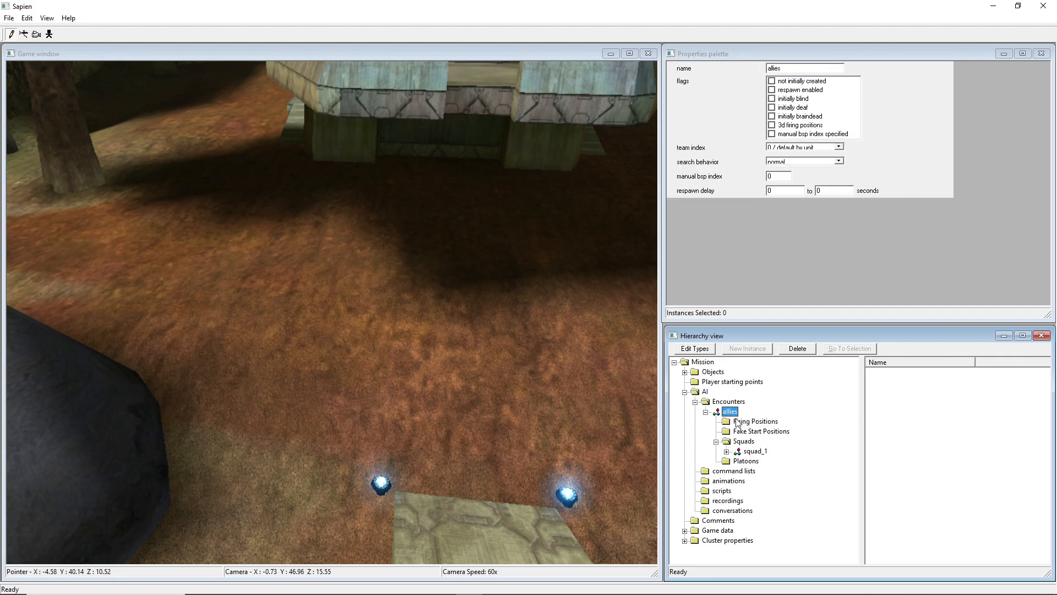
left_click(717, 441)
left_click(745, 442)
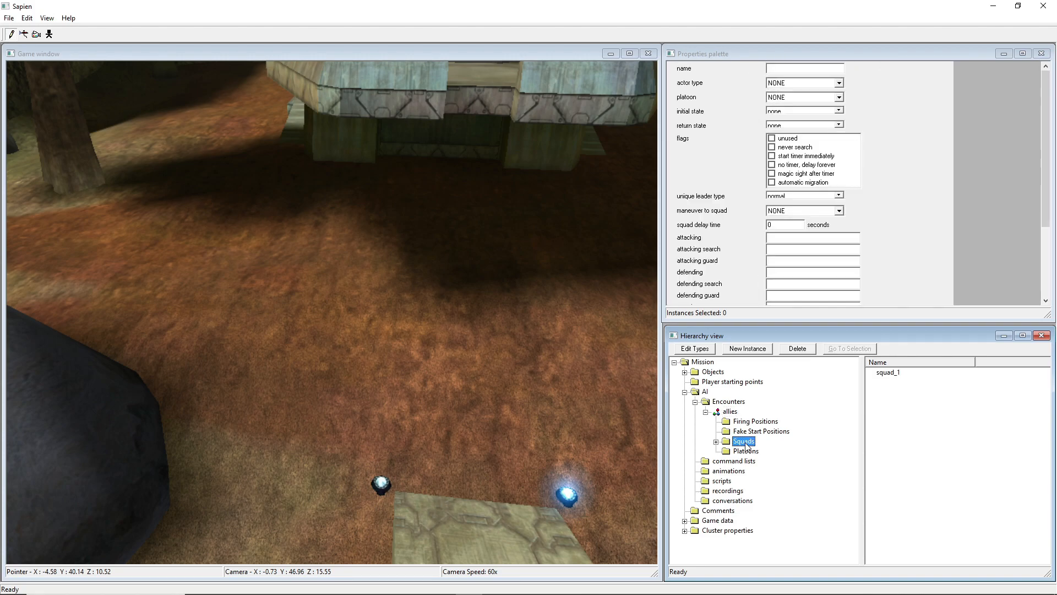
left_click(715, 442)
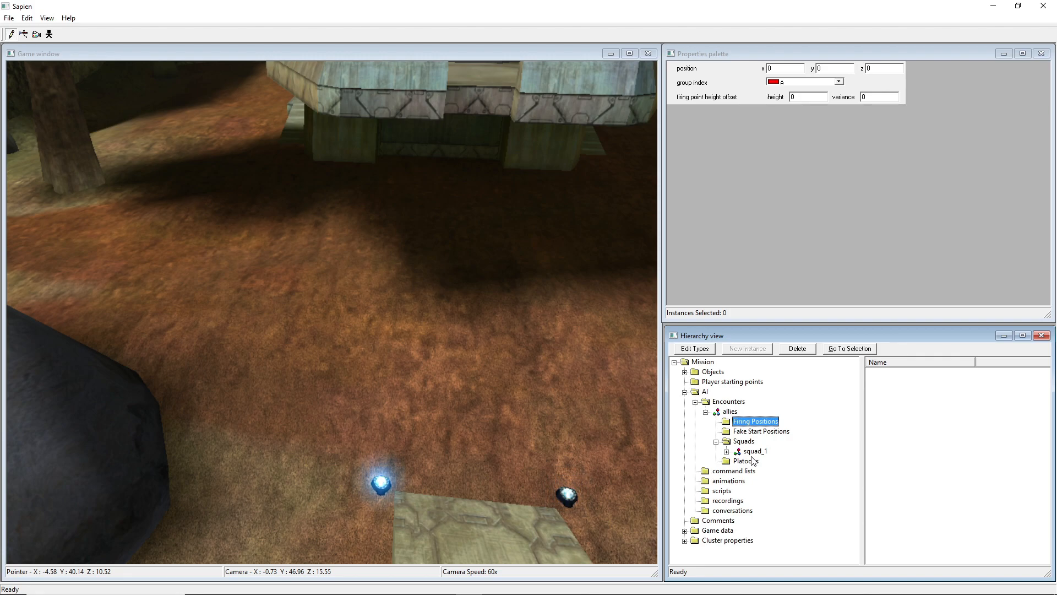
Place six group A firing positions for the allies encounter on the ground between the rock and the base.
middle_click_drag(563, 337, 594, 325)
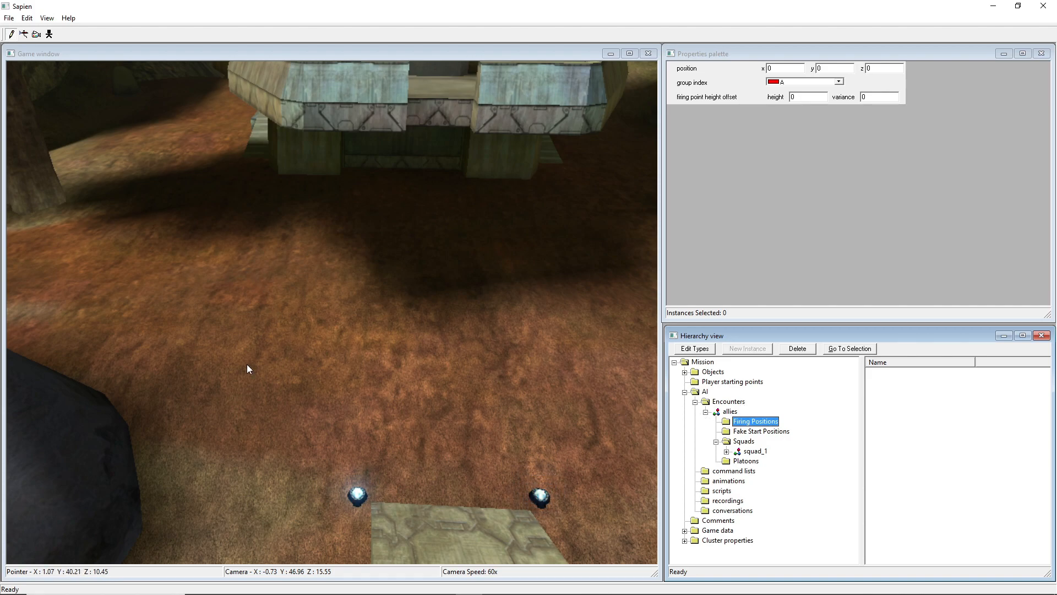
left_click(204, 357)
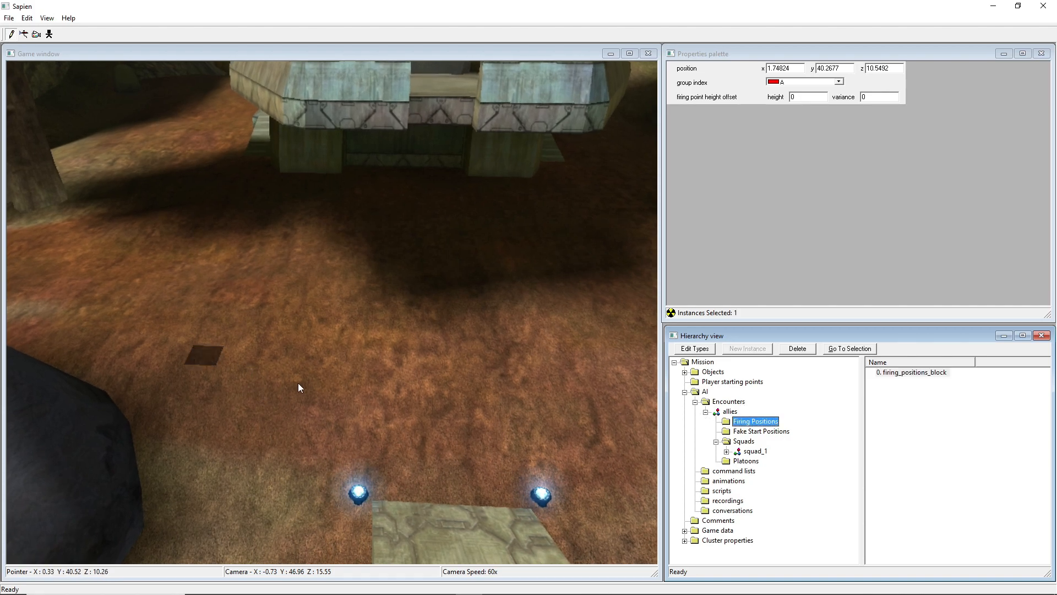
left_click(331, 348)
left_click(289, 315)
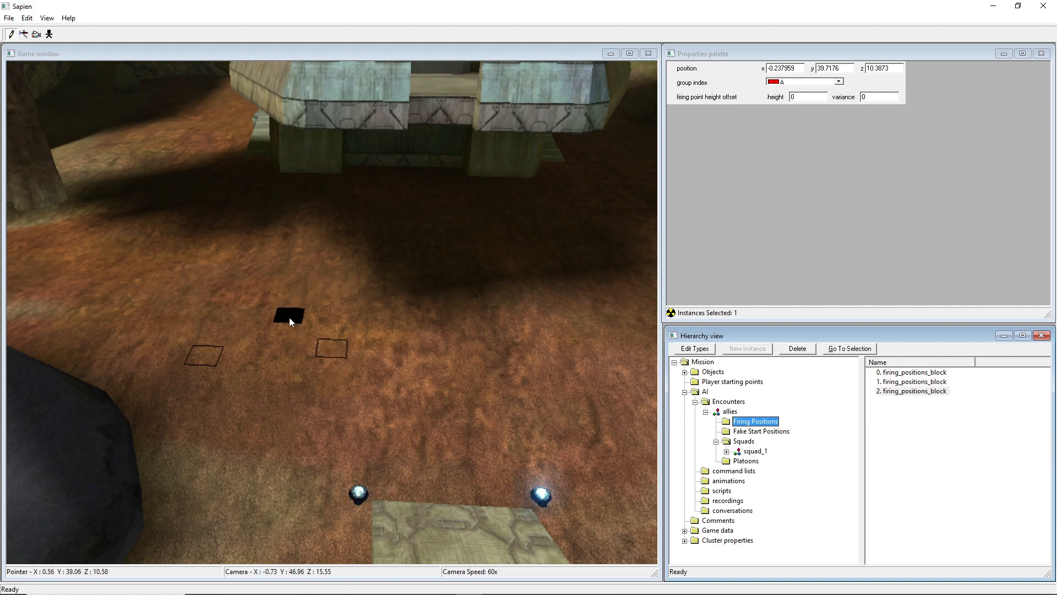
left_click_drag(268, 328, 254, 324)
left_click(326, 297)
left_click(292, 337)
left_click(287, 384)
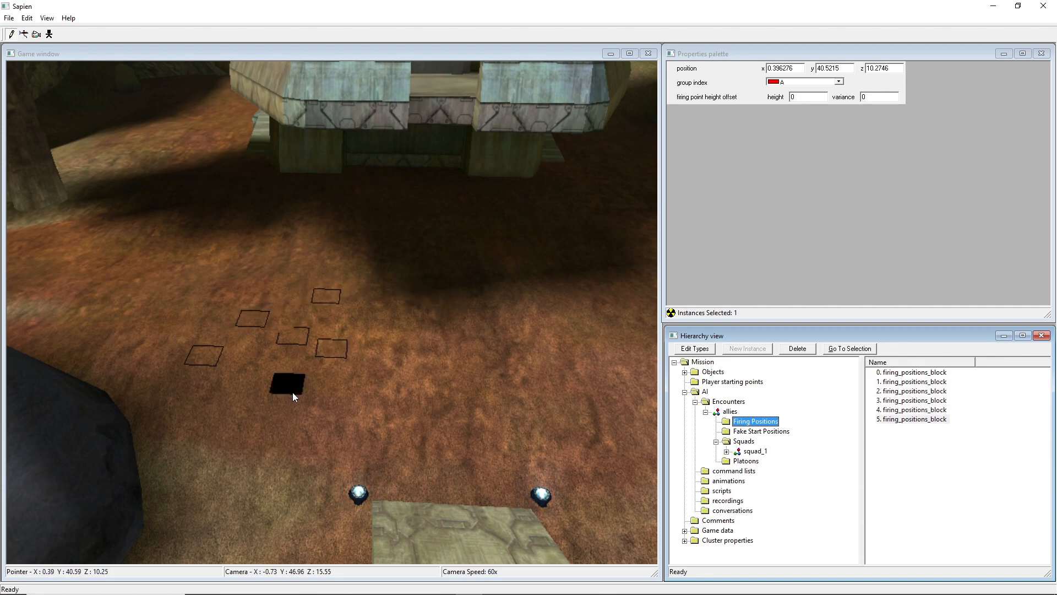
left_click(796, 82)
left_click(796, 85)
left_click(796, 82)
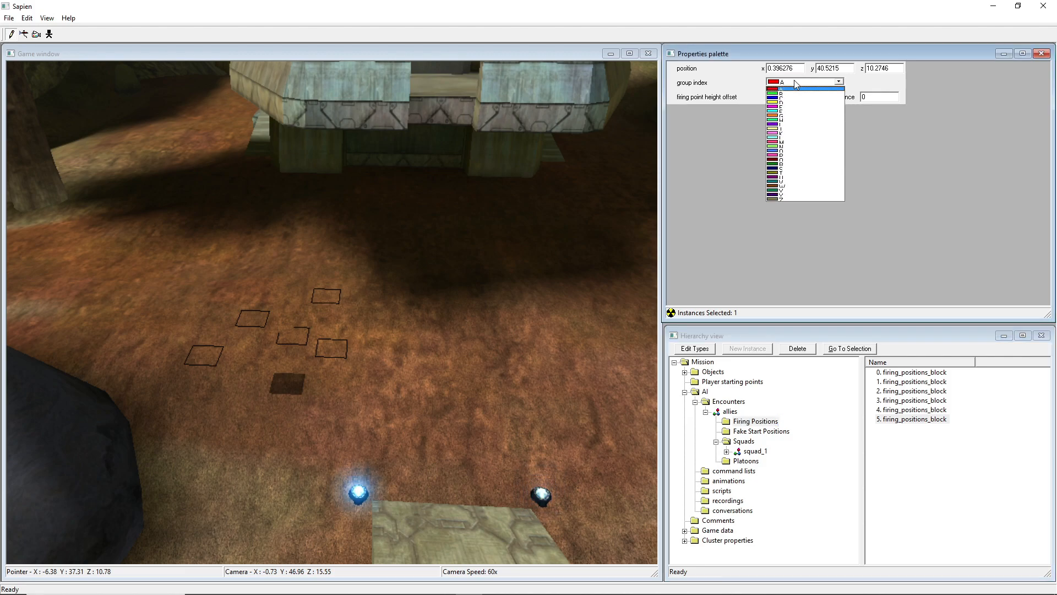
left_click(794, 81)
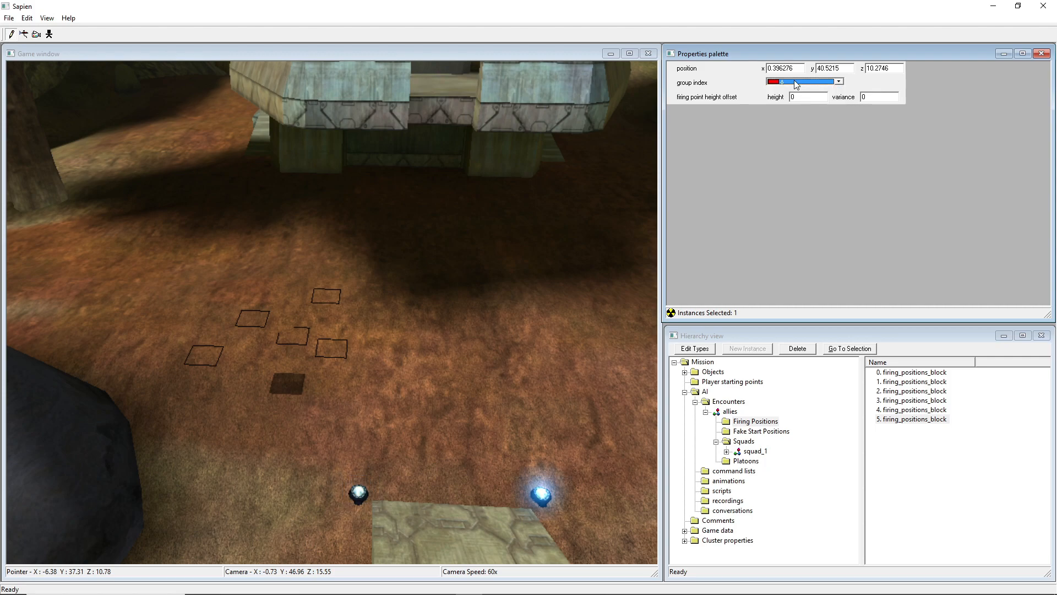
Add seven more group A firing positions around the existing cluster beside the rock.
key("w")
key("a")
middle_click_drag(386, 355, 342, 288)
key("a")
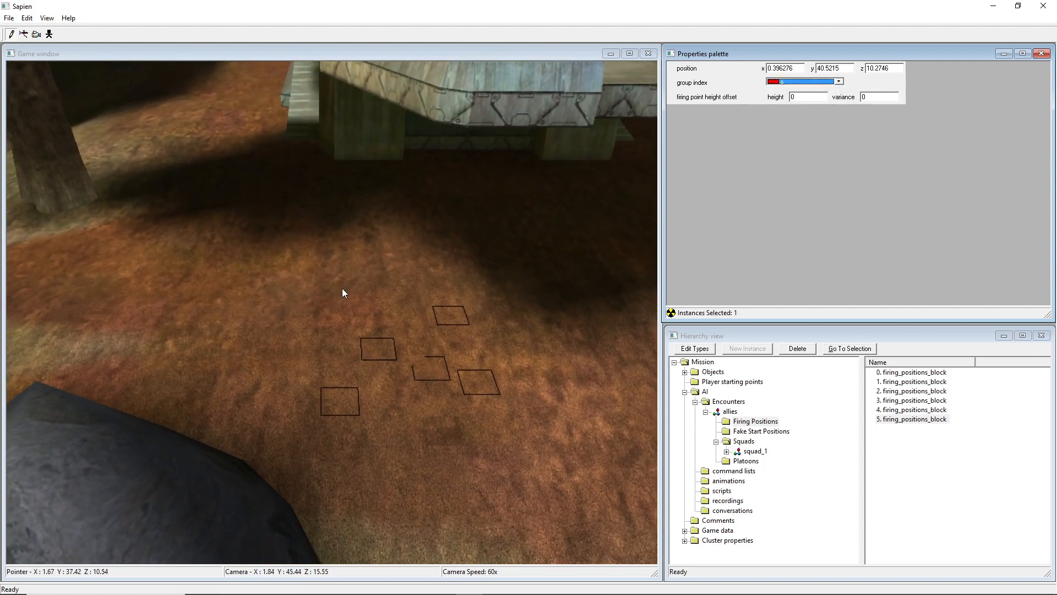
right_click(406, 287)
right_click(311, 339)
right_click(342, 292)
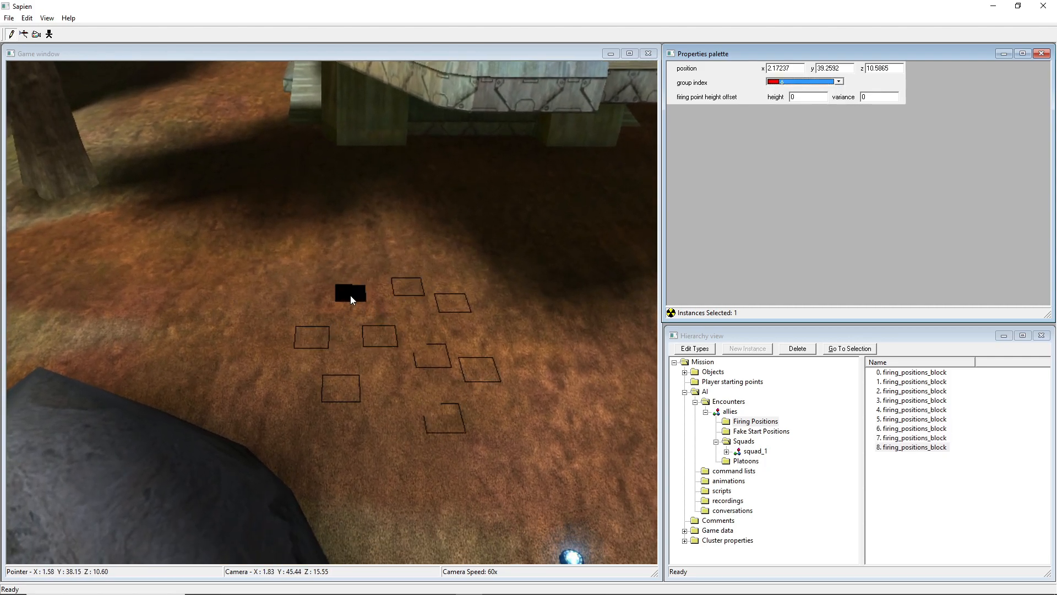
right_click(276, 309)
right_click(229, 374)
right_click(279, 399)
right_click_drag(424, 462, 364, 449)
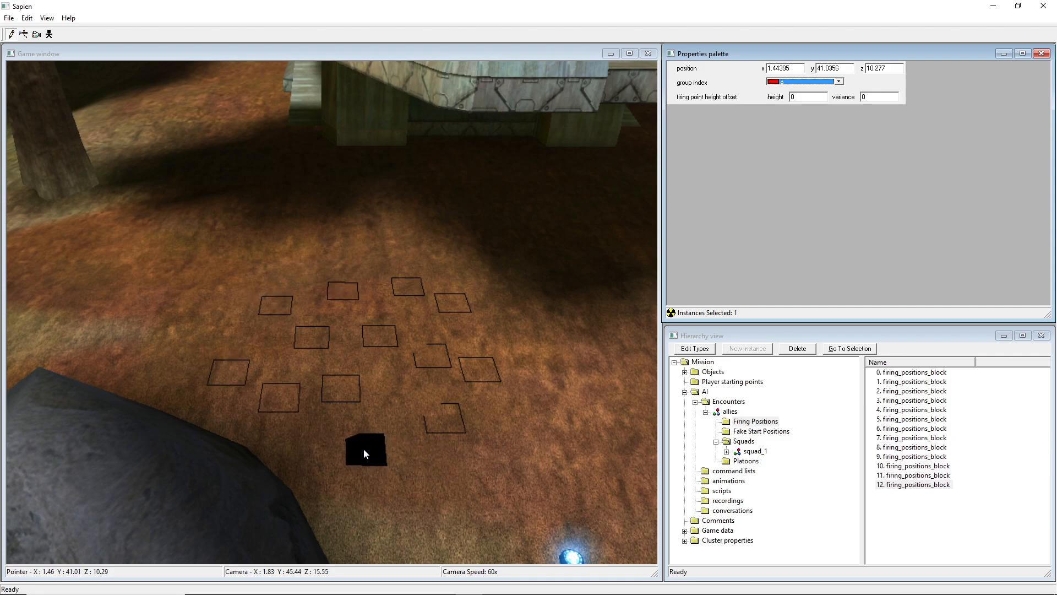
Place a cluster of firing positions in the shadow beside the base's far support pillar and assign them to group B.
middle_click_drag(597, 341, 416, 226)
key("d")
key("w")
right_click(416, 226)
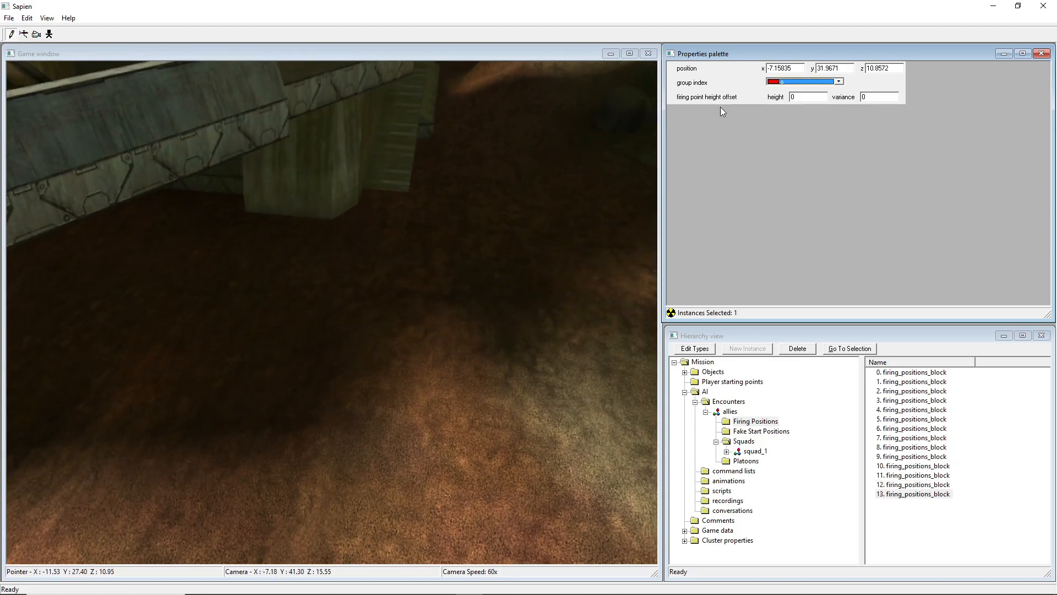
right_click(501, 206)
right_click(441, 196)
right_click(494, 171)
right_click(525, 198)
right_click(489, 194)
right_click(530, 223)
right_click(474, 230)
right_click(497, 252)
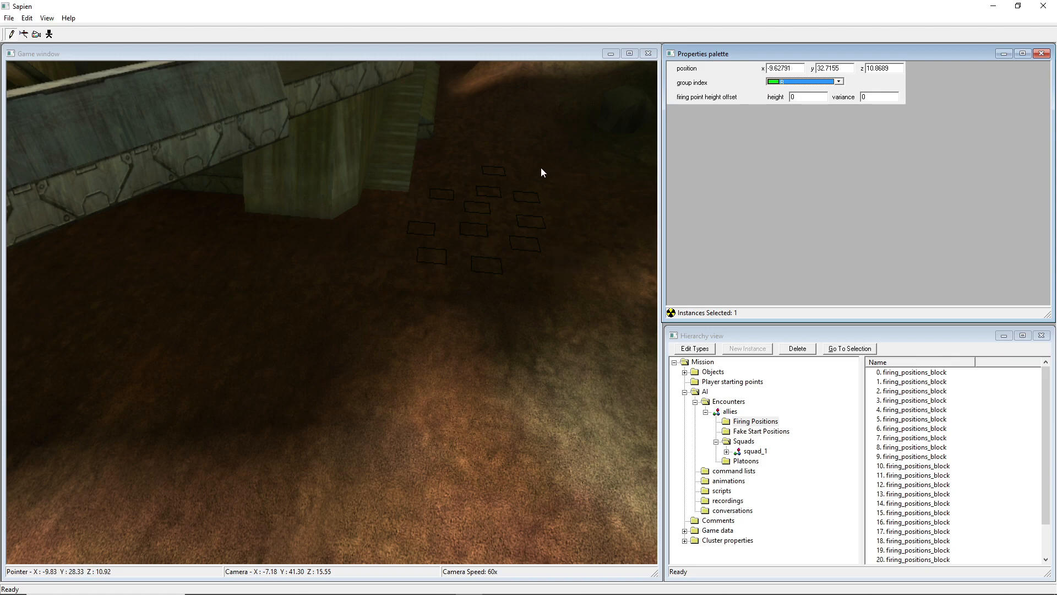
right_click(535, 181)
Place a firing position on the open ground in front of the base and assign it to group C.
left_click(484, 408)
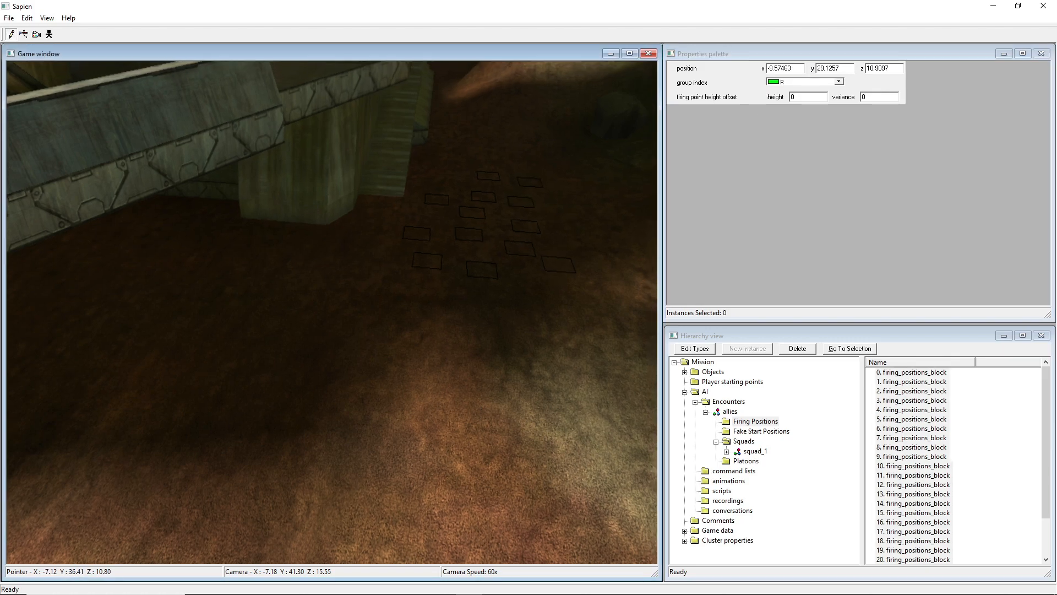
key("s")
key("a")
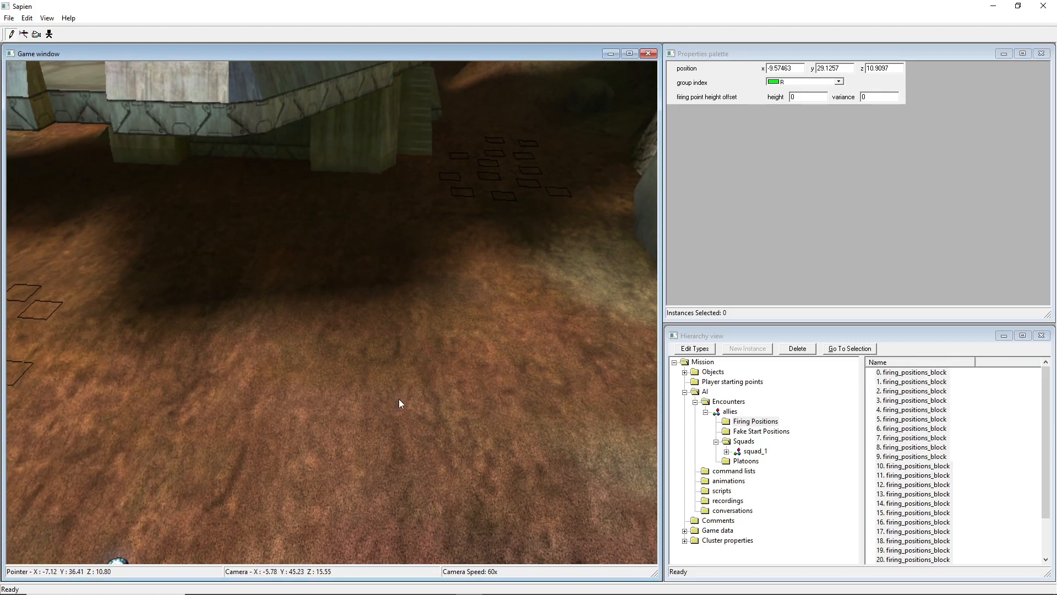
right_click(483, 319)
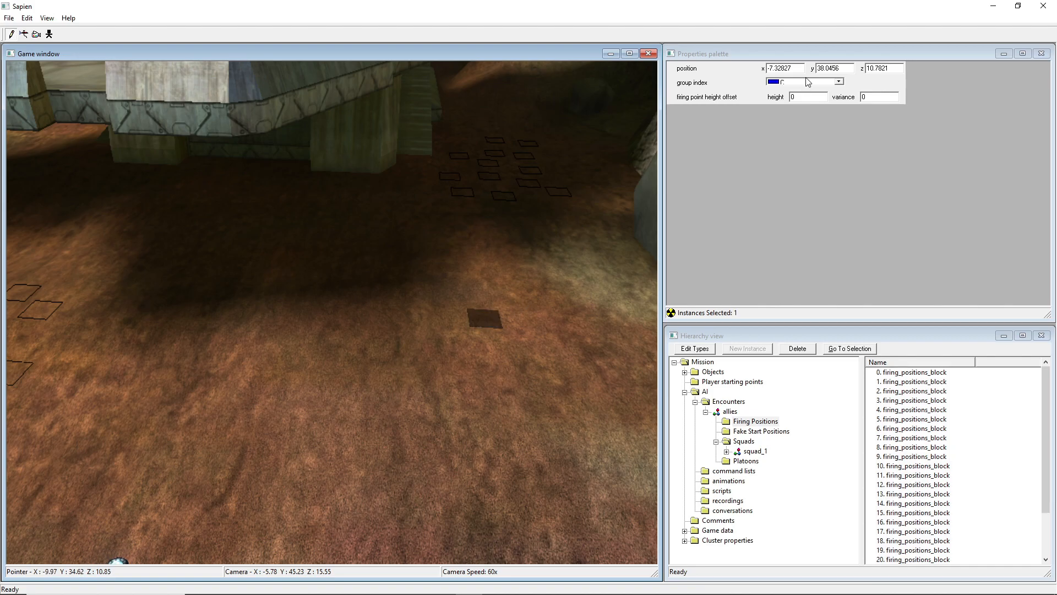
Extend group C with a cluster of firing positions on the sunlit ground between the boulder and the tree.
middle_click_drag(568, 213, 429, 266)
key("s")
key("w")
key("a")
middle_click_drag(615, 401, 365, 270)
right_click(317, 230)
right_click(355, 242)
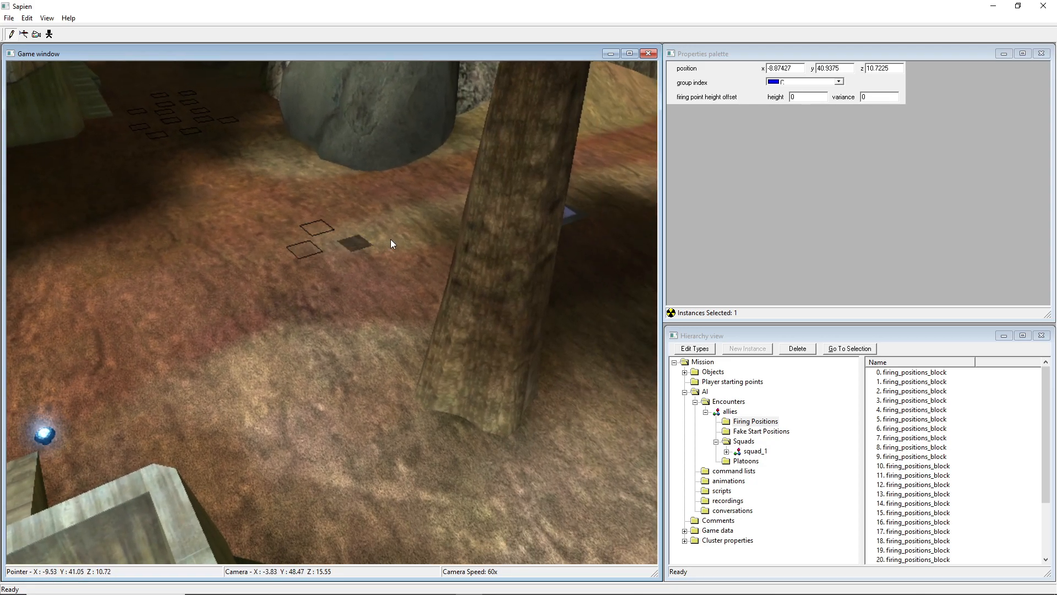
right_click(381, 218)
right_click(348, 213)
right_click(401, 198)
right_click(433, 218)
right_click(447, 240)
right_click(428, 266)
right_click(355, 275)
right_click(293, 275)
right_click(290, 214)
right_click(322, 203)
right_click(374, 199)
Place a cluster of group D firing positions on the dirt slope beside the fern near the cliff.
left_click(407, 416)
mouse_move(406, 415)
middle_mouse_down()
mouse_move(420, 413)
mouse_move(406, 424)
middle_mouse_up()
key("w")
right_click(236, 385)
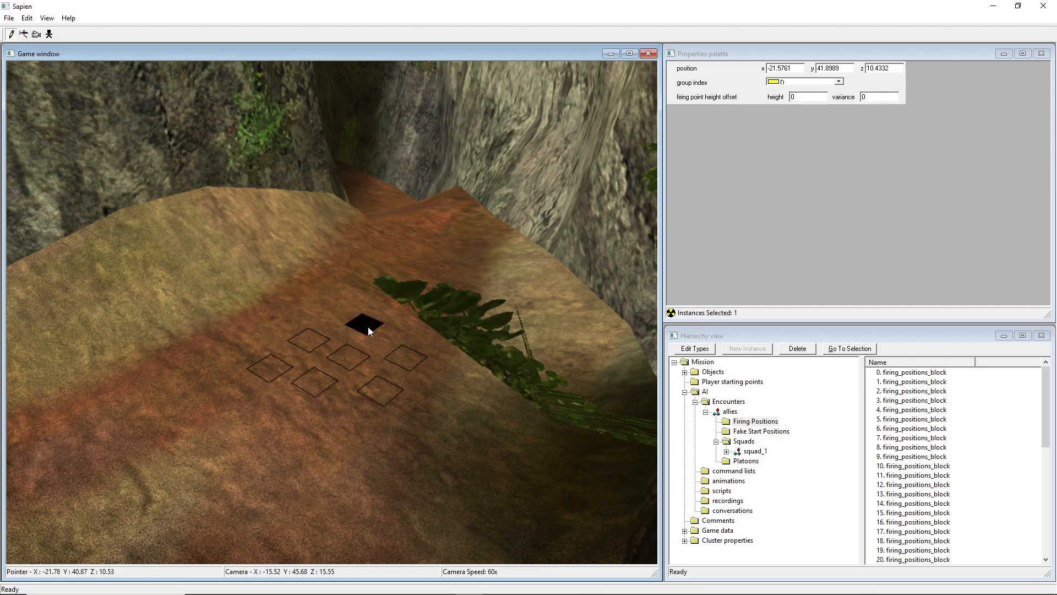
right_click(333, 313)
right_click(428, 319)
left_click_drag(354, 292, 378, 303)
right_click(457, 417)
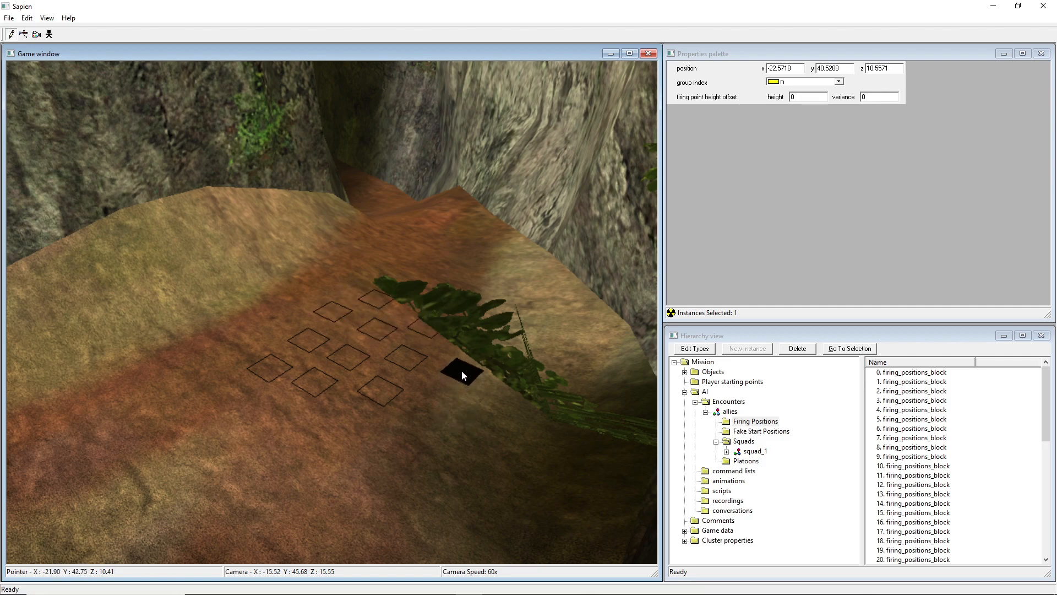
Extend group D with more firing positions around the existing cluster on the dirt slope beside the fern.
right_click(339, 407)
right_click(256, 339)
right_click(296, 316)
right_click(349, 293)
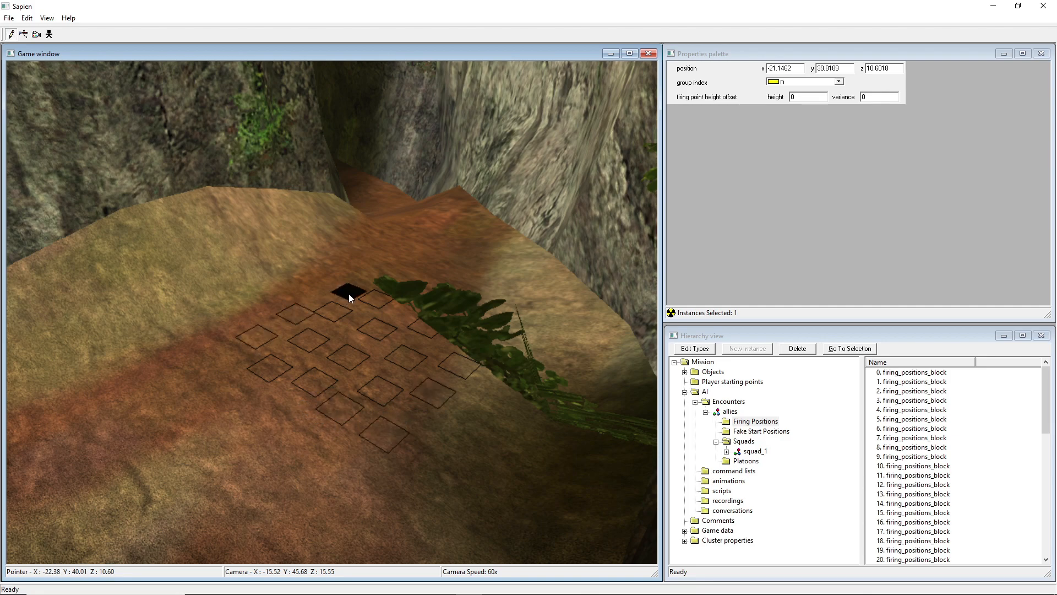
left_click(800, 82)
left_click(808, 82)
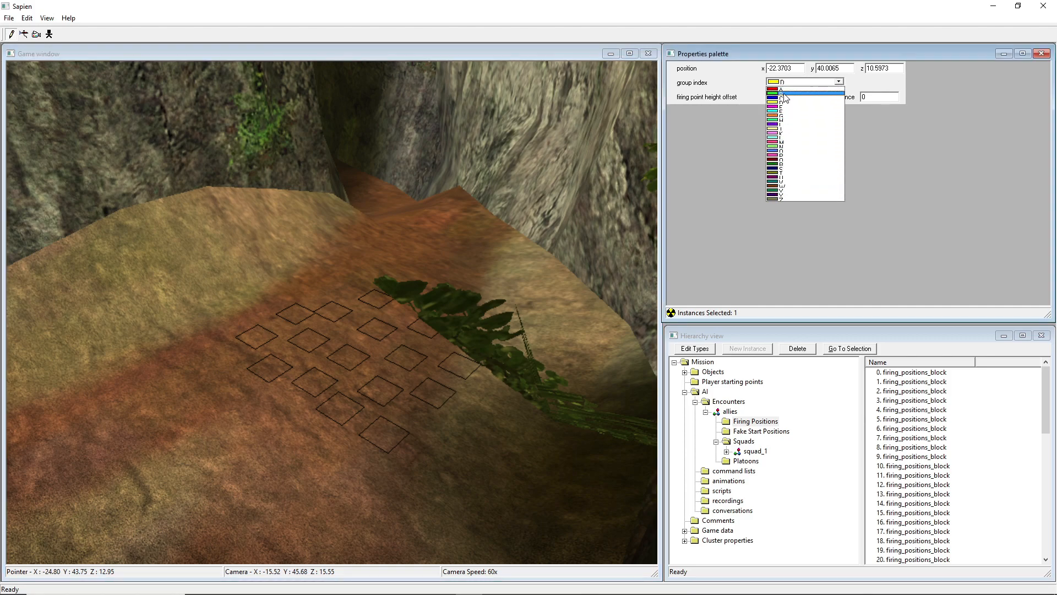
left_click(801, 81)
middle_click_drag(545, 201, 228, 302)
right_click(376, 267)
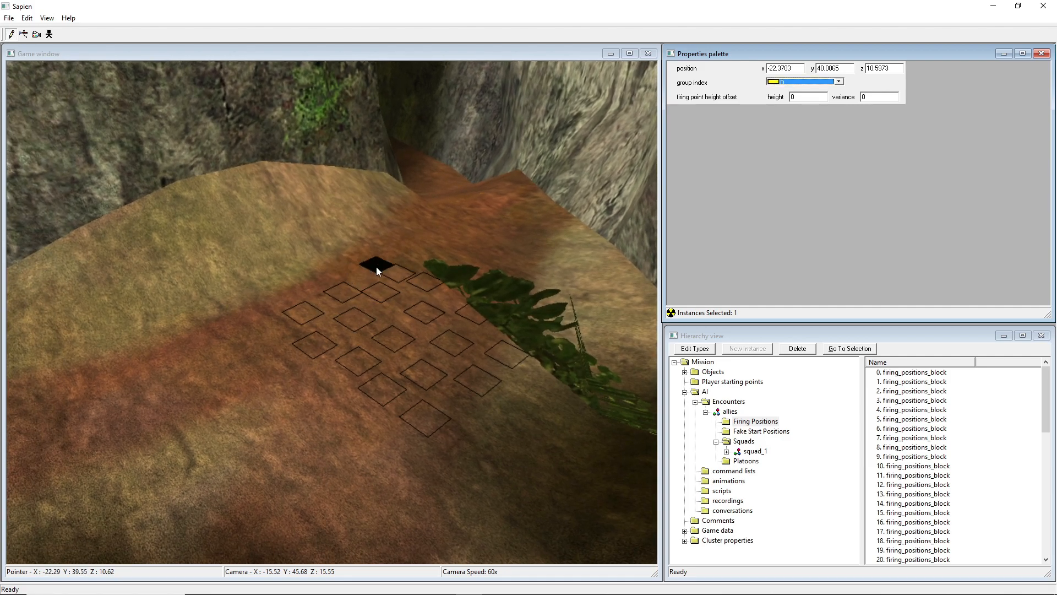
right_click(359, 272)
Expand squad_1 in the allies encounter and make its starting locations the active type for placement.
key("s")
middle_click_drag(352, 336, 476, 336)
key("w")
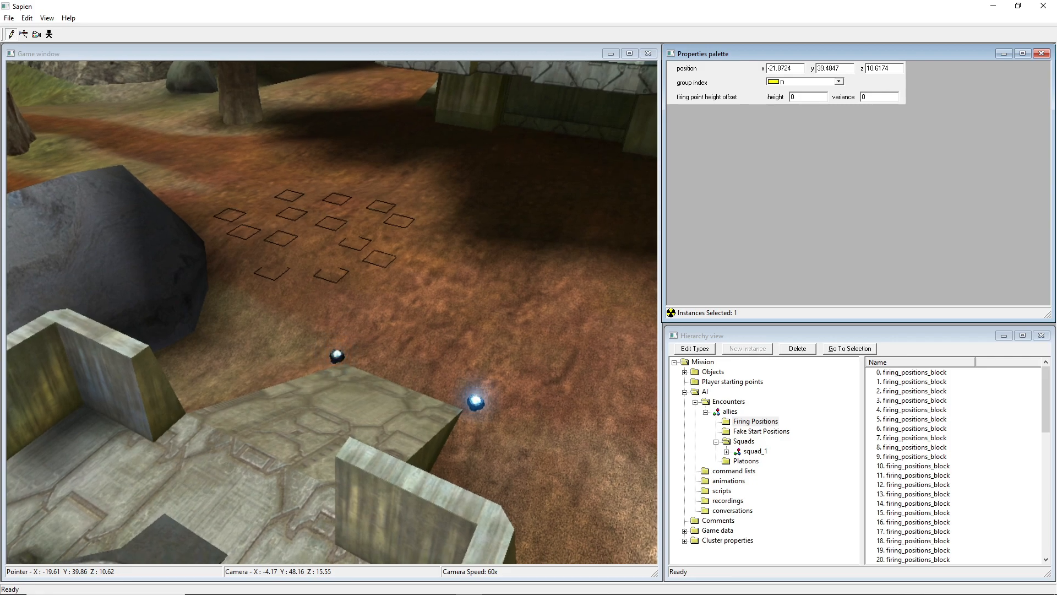
middle_click_drag(268, 329, 282, 329)
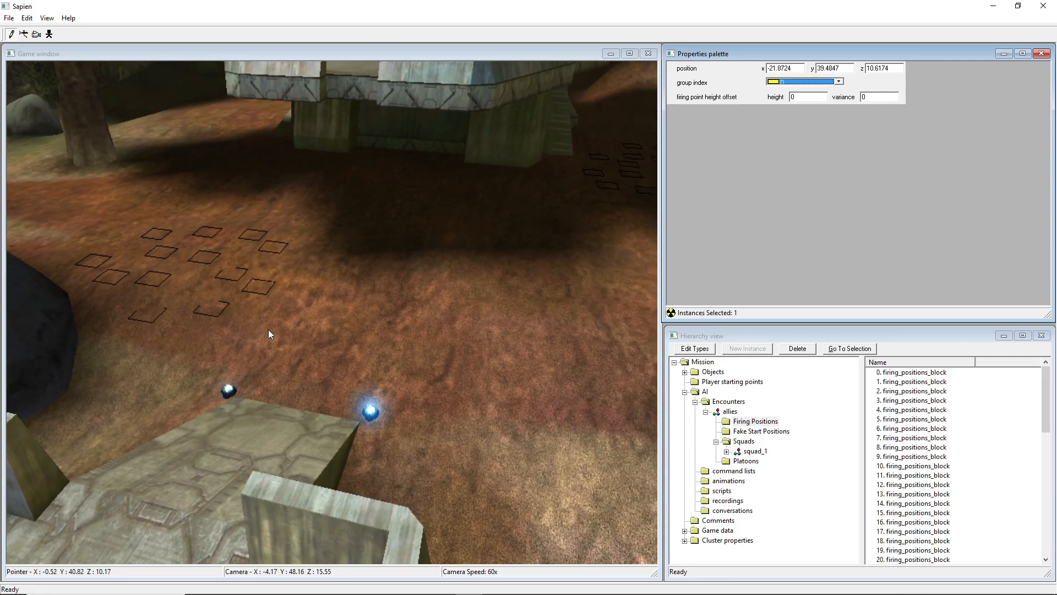
mouse_move(277, 329)
middle_mouse_down()
mouse_move(209, 308)
mouse_move(330, 303)
mouse_move(352, 275)
mouse_move(308, 298)
mouse_move(330, 317)
mouse_move(259, 322)
mouse_move(281, 328)
middle_mouse_up()
key("d")
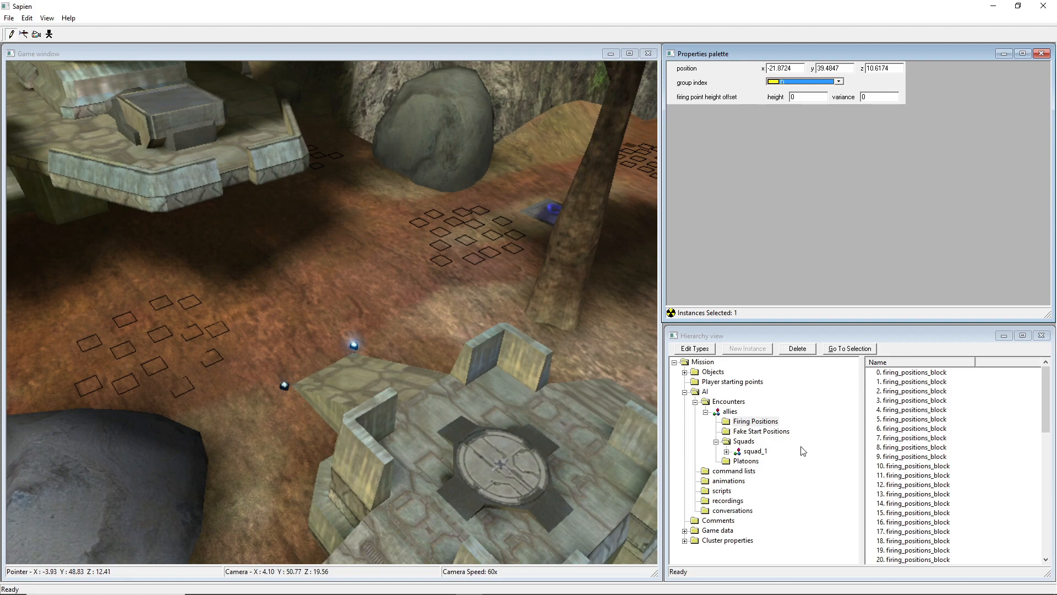
left_click(736, 451)
left_click(726, 451)
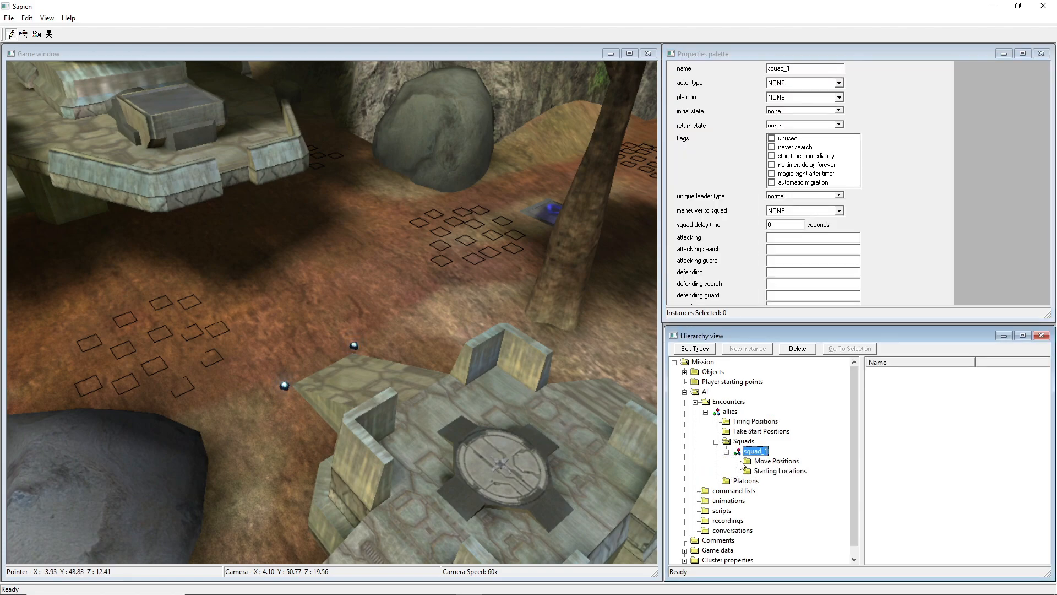
left_click(764, 471)
left_click(771, 461)
left_click(767, 472)
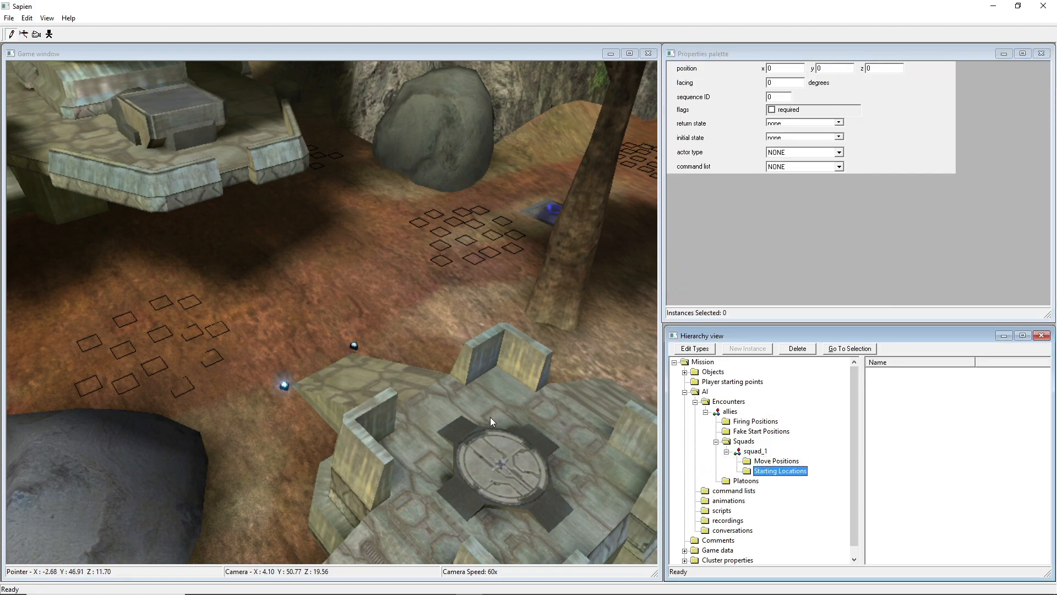
left_click(302, 268)
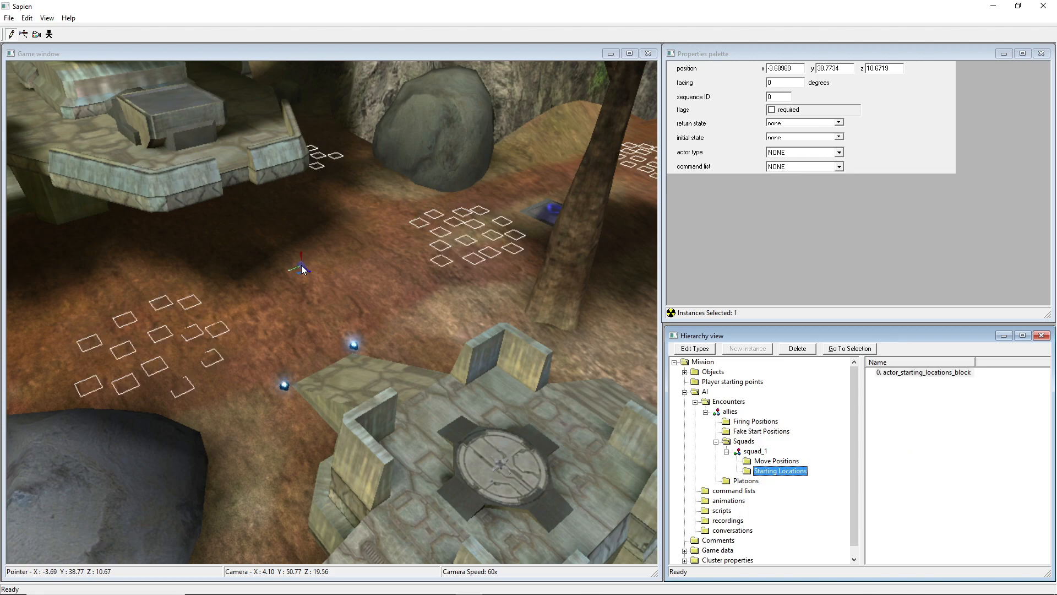
key("Delete")
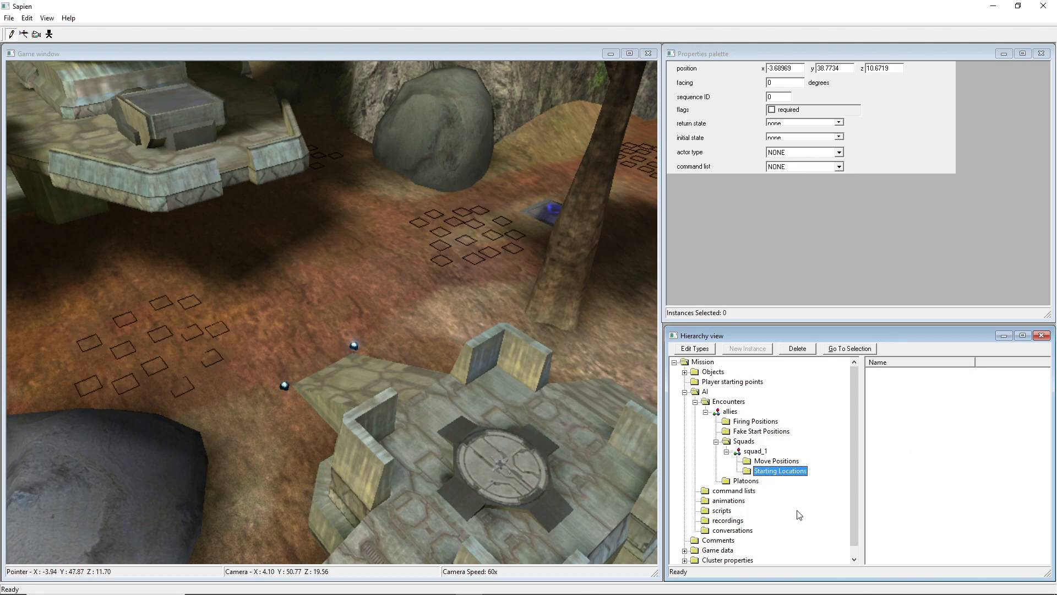
right_click(362, 278)
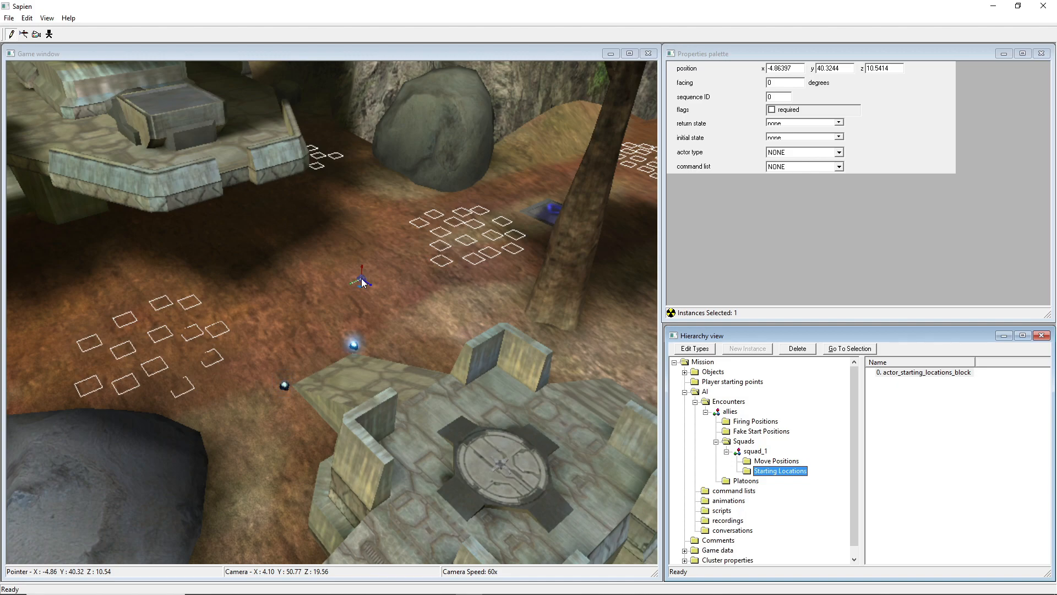
key("Delete")
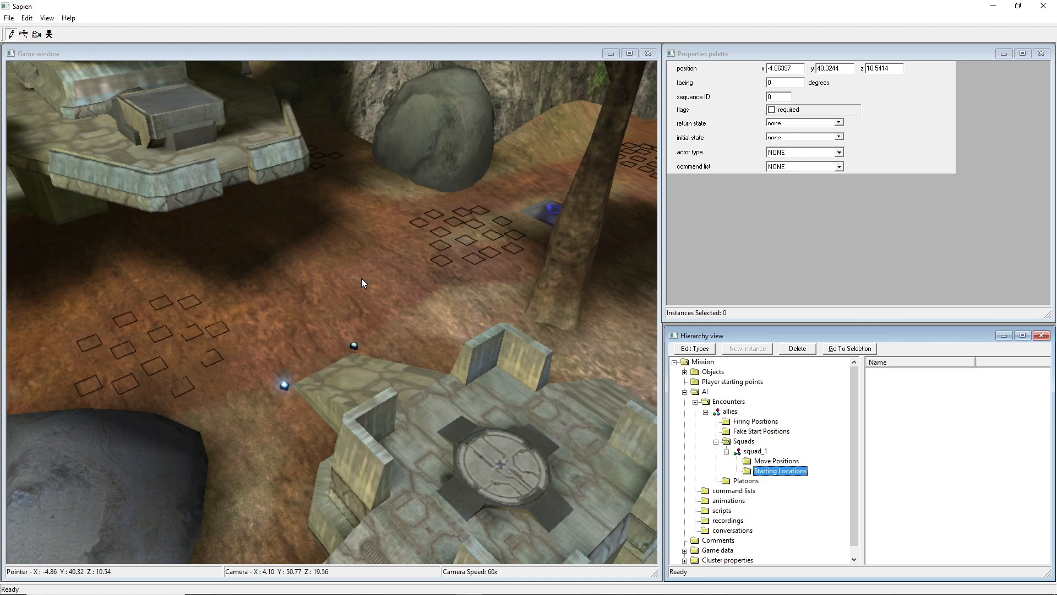
Place a starting location for squad_1 on the dirt path beside the tree, at about x 6.51, y 34.56.
mouse_move(354, 247)
middle_mouse_down()
mouse_move(327, 243)
mouse_move(380, 232)
mouse_move(341, 231)
middle_mouse_up()
key("w")
key("d")
key("a")
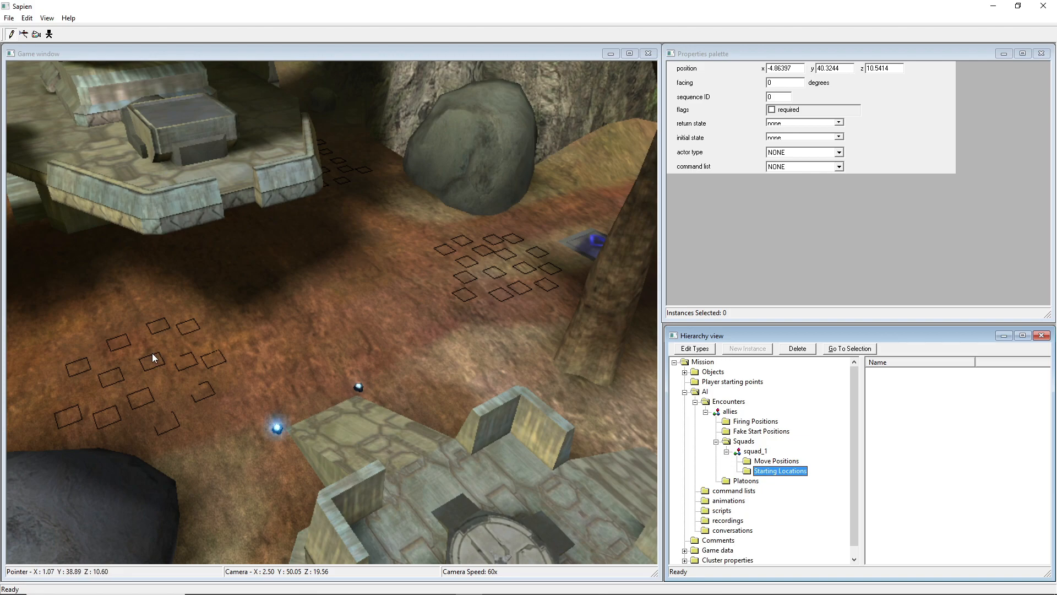
mouse_move(491, 314)
middle_mouse_down()
mouse_move(474, 326)
mouse_move(493, 316)
middle_mouse_up()
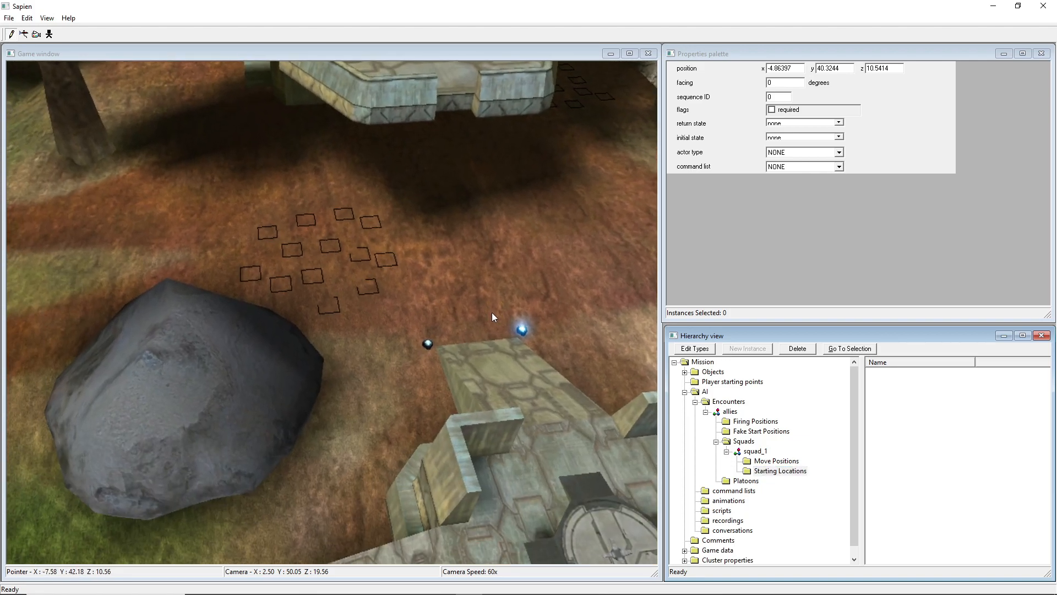
left_click(145, 160)
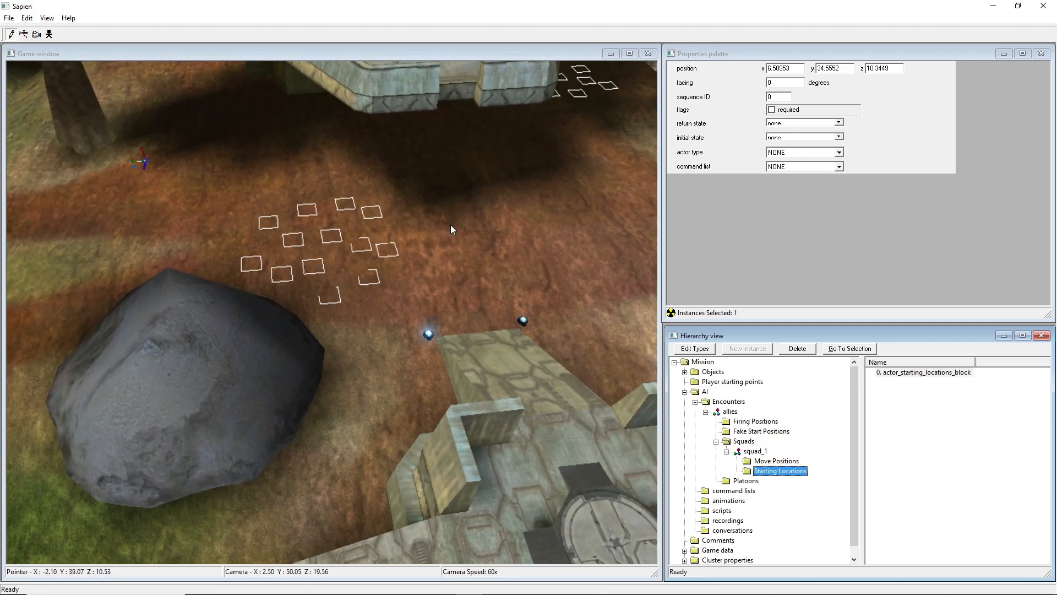
Select the allies encounter's firing positions across the map to inspect their group colours, and clear the selection.
mouse_move(496, 275)
middle_mouse_down()
mouse_move(518, 275)
mouse_move(518, 254)
mouse_move(490, 262)
middle_mouse_up()
left_click(746, 427)
key("s")
key("s")
middle_click_drag(385, 297, 259, 414)
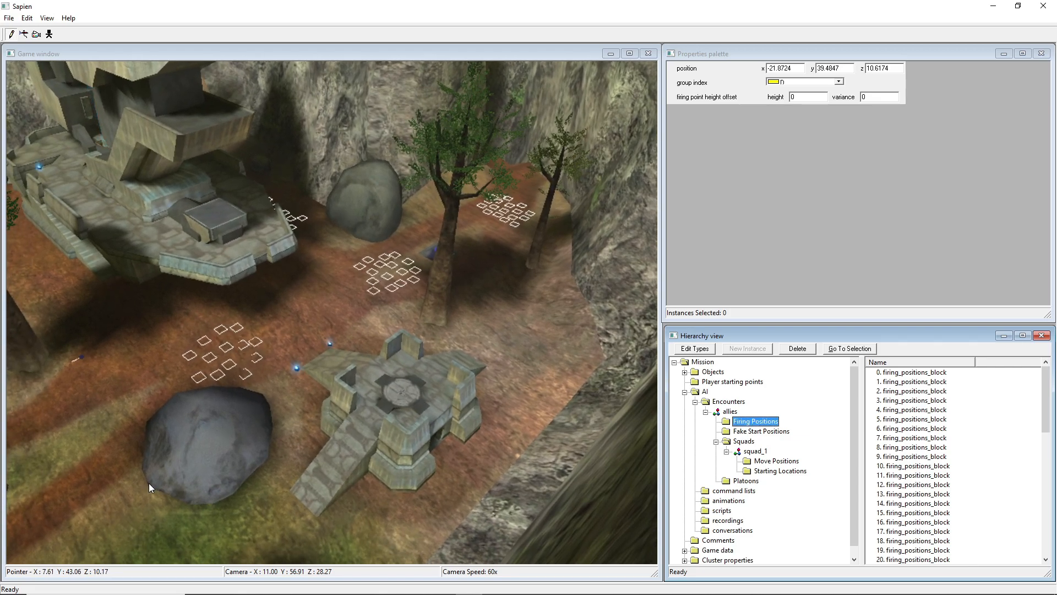
left_click_drag(110, 522, 550, 108)
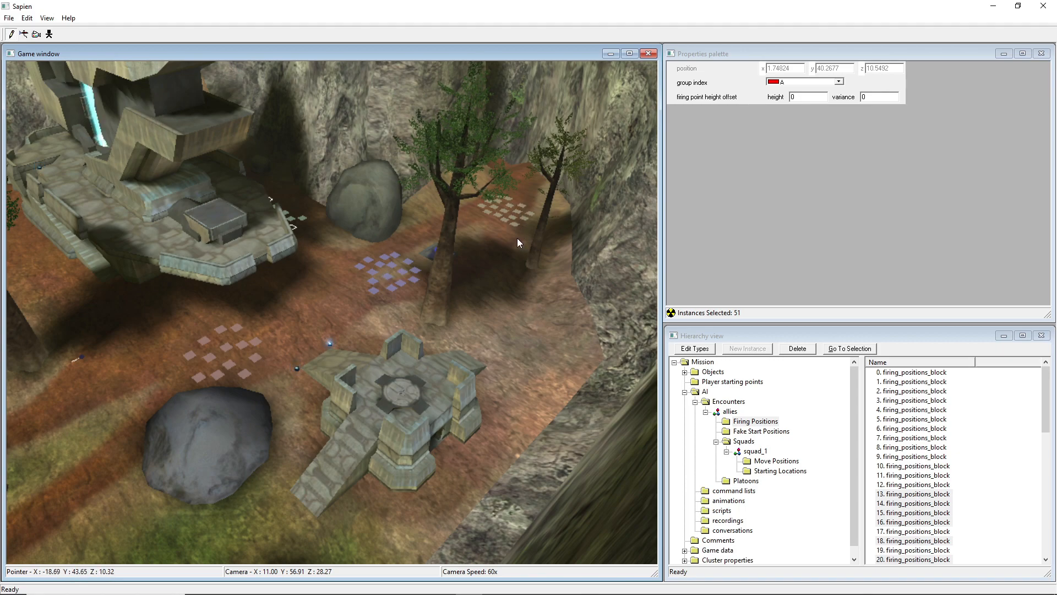
left_click(513, 311)
Add three more squad_1 starting locations in a row beside the tree, with all four facing about 75 to 97 degrees.
middle_click_drag(513, 311, 353, 289)
key("w")
key("d")
key("w")
key("w")
left_click(771, 470)
right_click(358, 263)
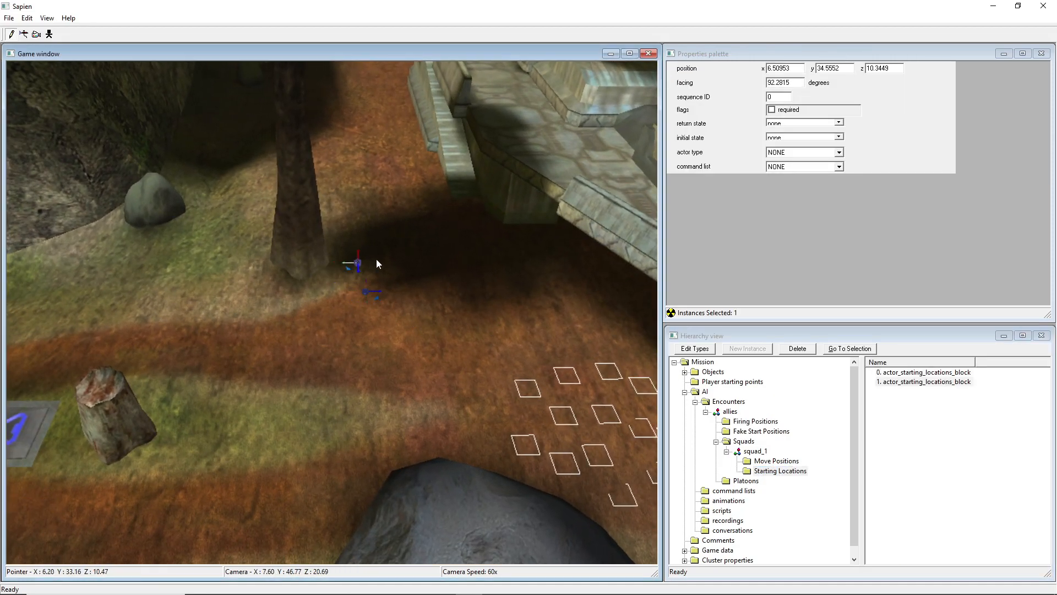
right_click(345, 319)
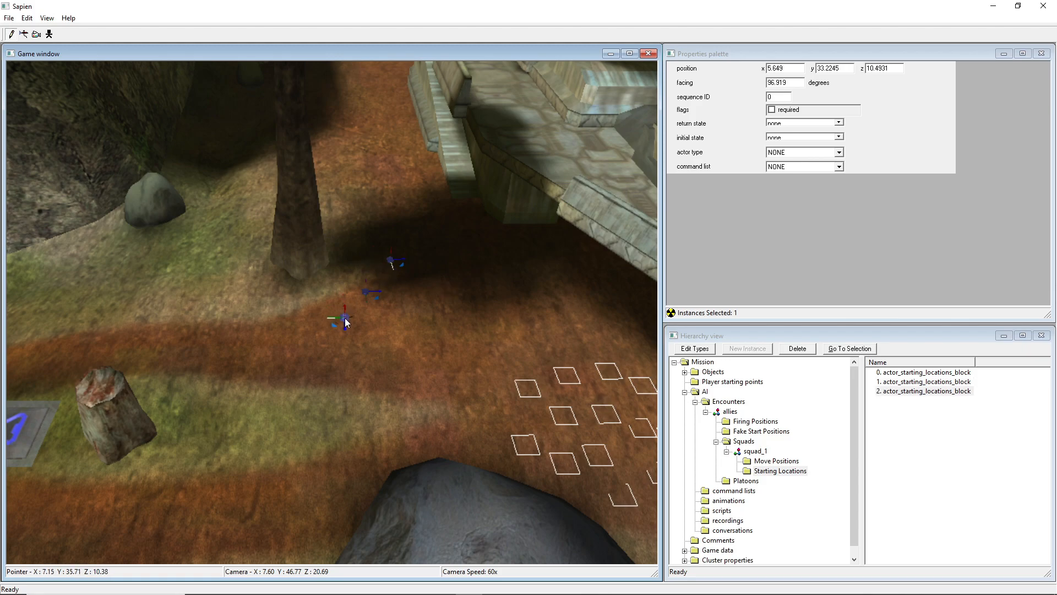
right_click(426, 242)
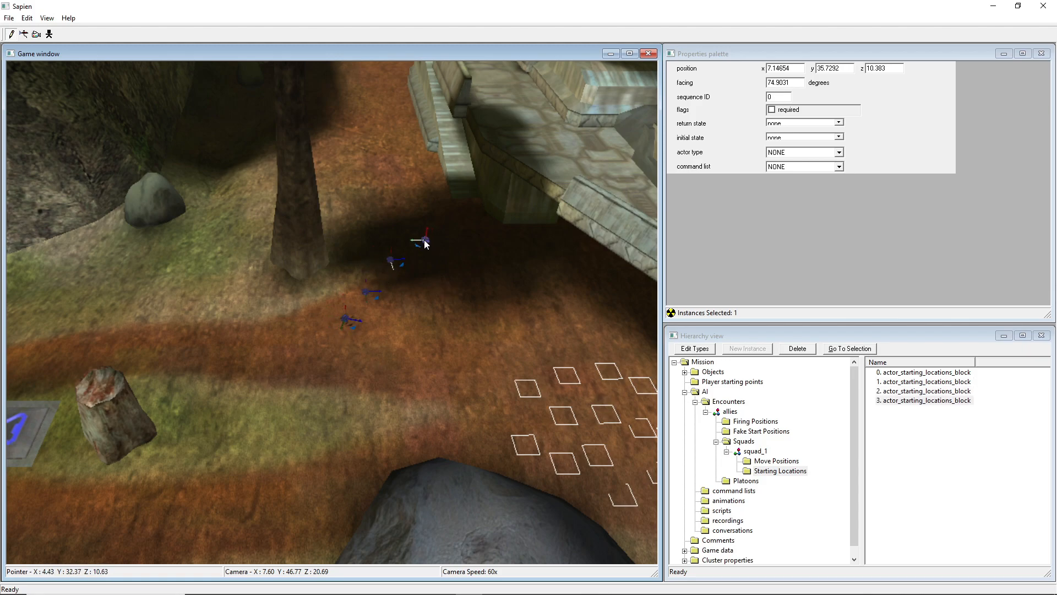
left_click(465, 271)
Place three move positions for squad_1 on the ground between its starting locations and the front of the base.
key("d")
mouse_move(435, 289)
middle_mouse_down()
mouse_move(470, 293)
mouse_move(443, 293)
middle_mouse_up()
key("w")
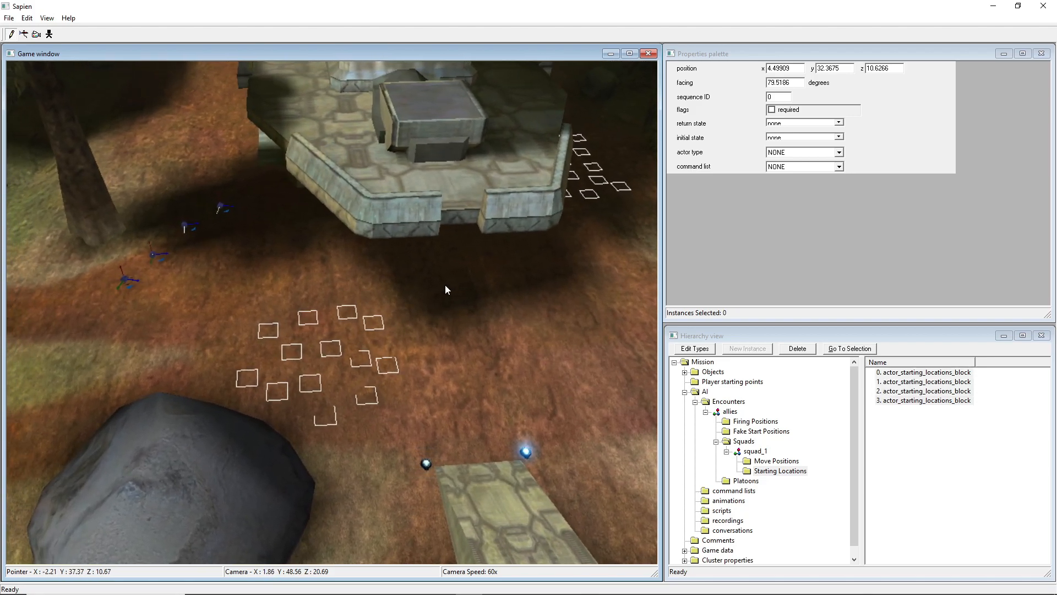
left_click(780, 465)
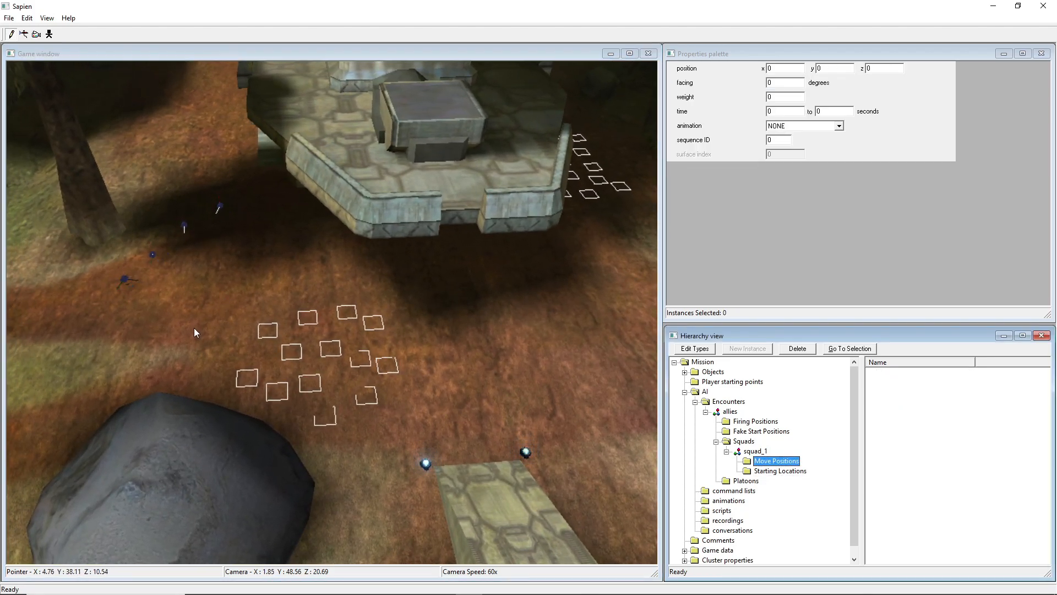
left_click(204, 254)
right_click(279, 308)
middle_click_drag(359, 251, 359, 252)
key("f")
right_click(359, 175)
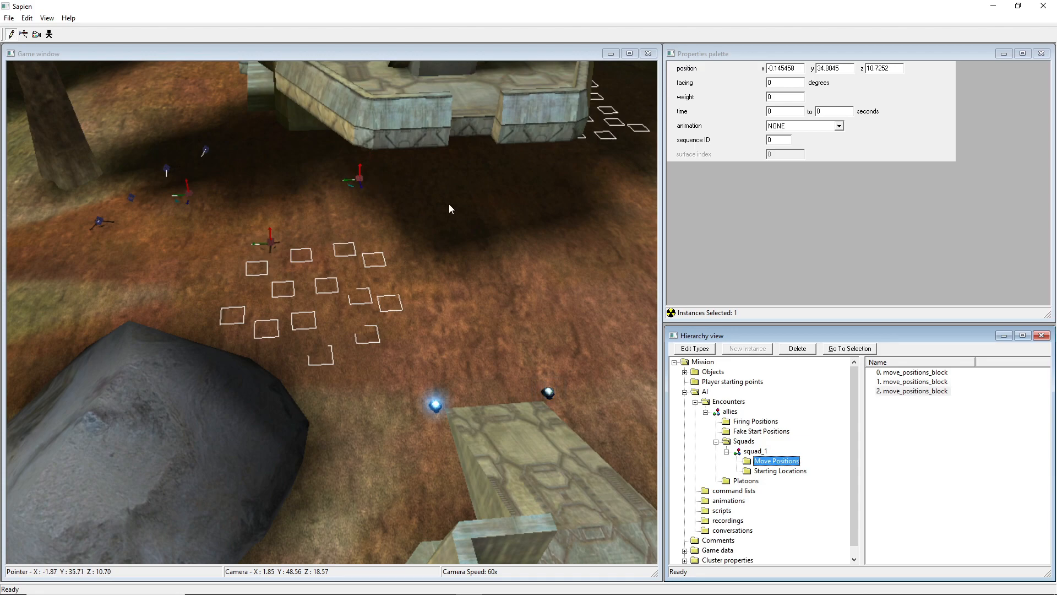
middle_click_drag(493, 231, 494, 292)
key("d")
key("a")
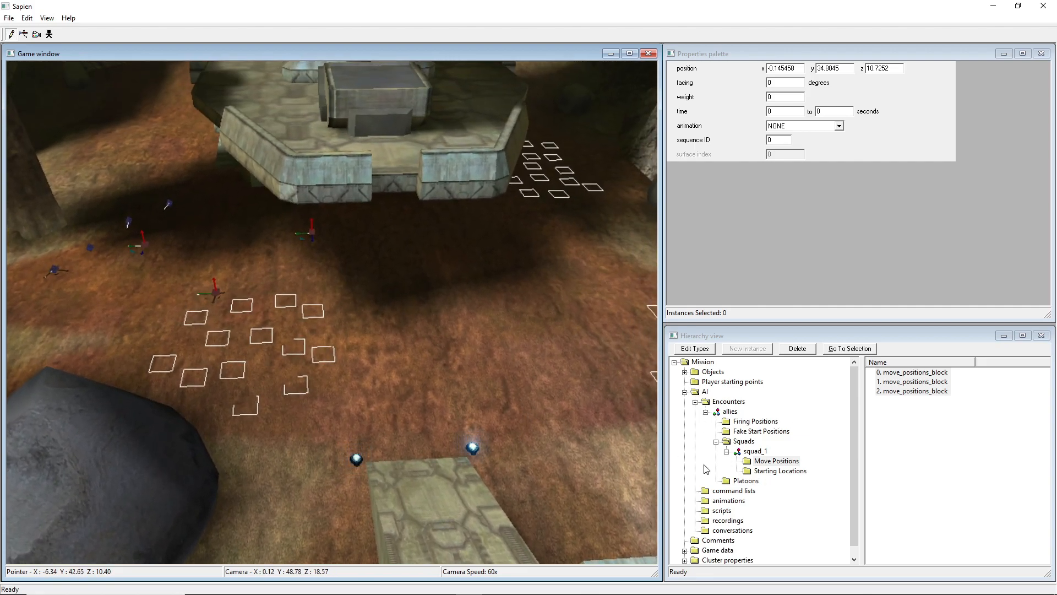
Set squad_1's normal and insane diff counts to 4 and its pursuing group to z.
left_click(732, 413)
left_click(748, 423)
middle_click_drag(435, 364, 132, 331)
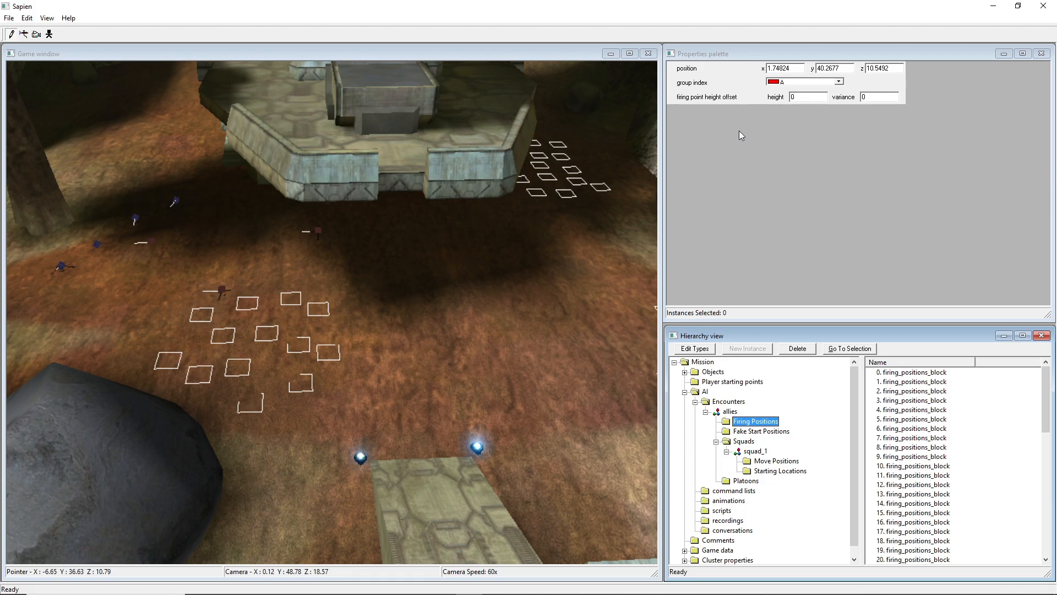
left_click(755, 452)
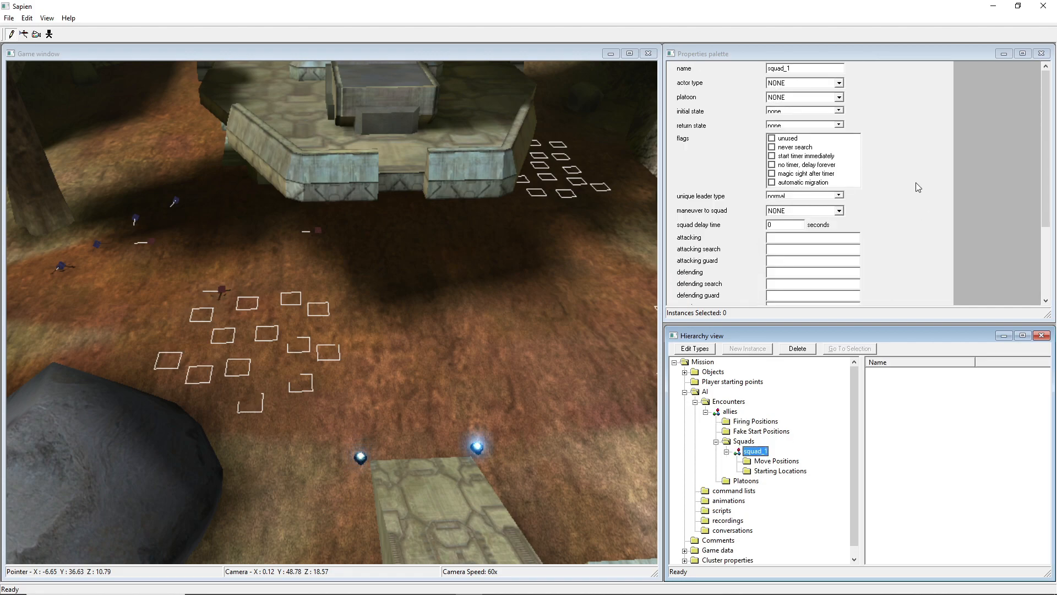
scroll(759, 225, "down", 1)
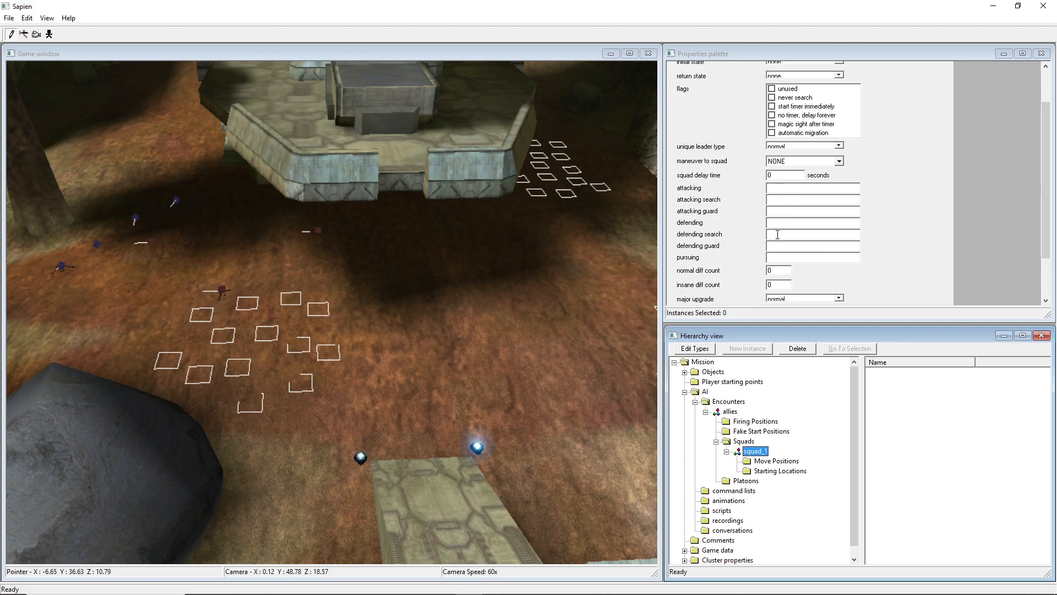
left_click(778, 257)
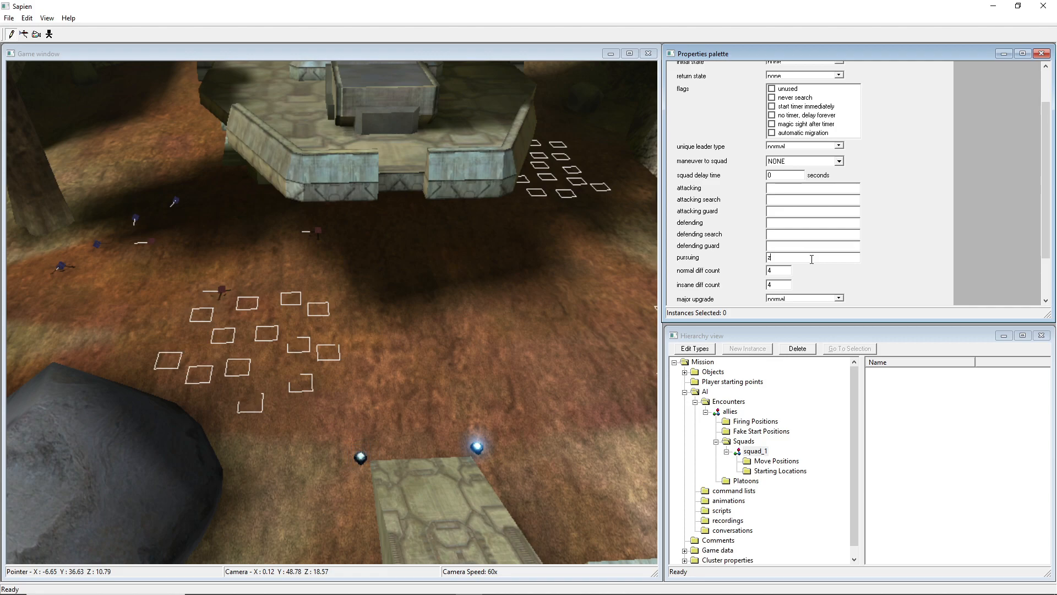
Set squad_1's attacking group to a.
middle_click_drag(450, 286, 357, 286)
left_click(818, 185)
type("a")
middle_click_drag(531, 297, 606, 258)
mouse_move(498, 323)
middle_mouse_down()
mouse_move(475, 348)
mouse_move(487, 313)
middle_mouse_up()
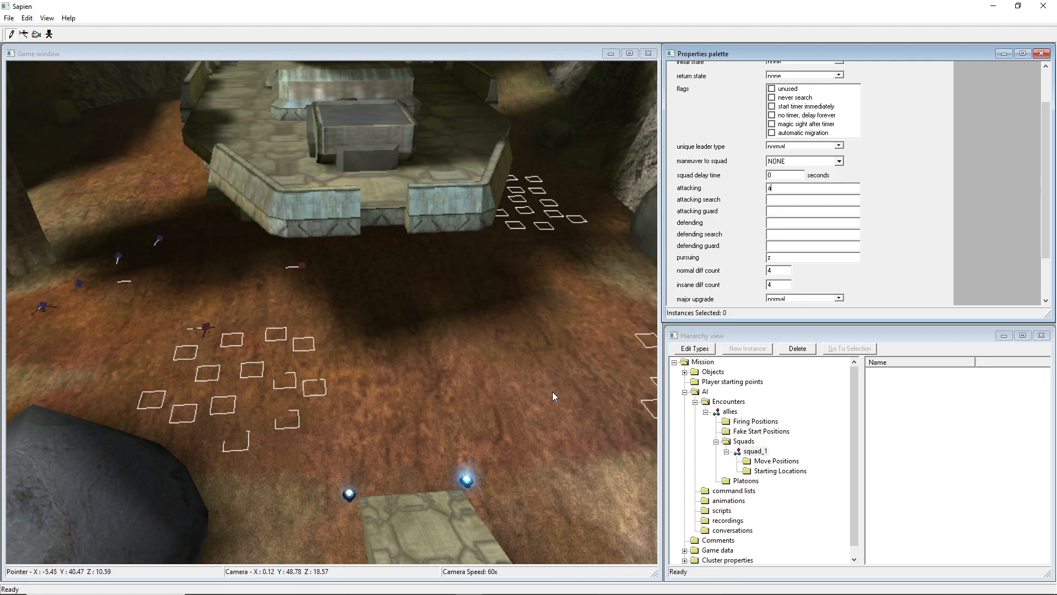
mouse_move(554, 389)
middle_mouse_down()
mouse_move(556, 379)
mouse_move(552, 390)
middle_mouse_up()
Set squad_1's attacking search group to c.
left_click(827, 200)
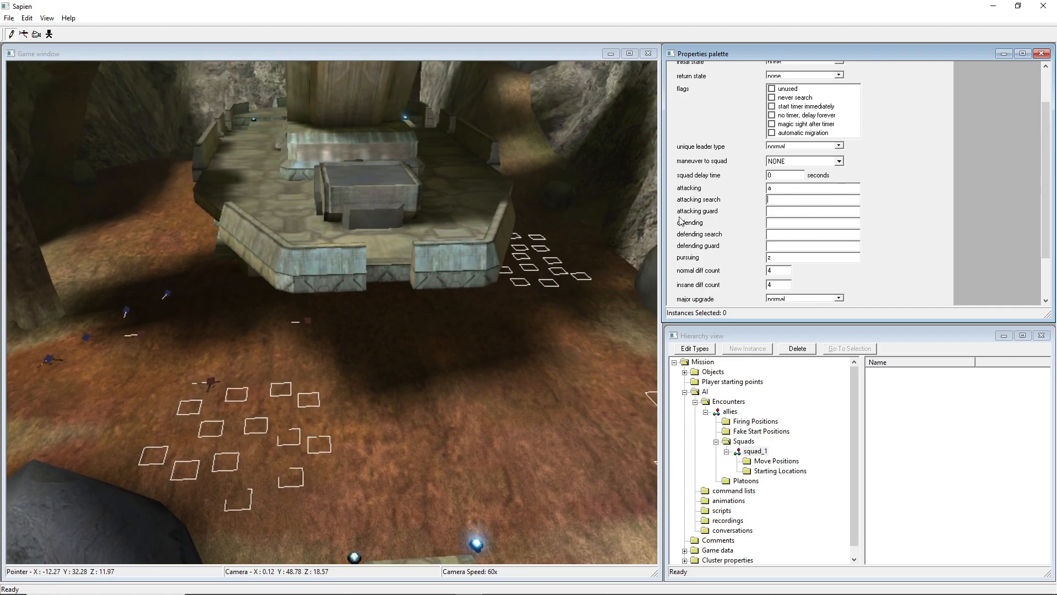
mouse_move(547, 283)
middle_mouse_down()
mouse_move(550, 275)
mouse_move(540, 290)
middle_mouse_up()
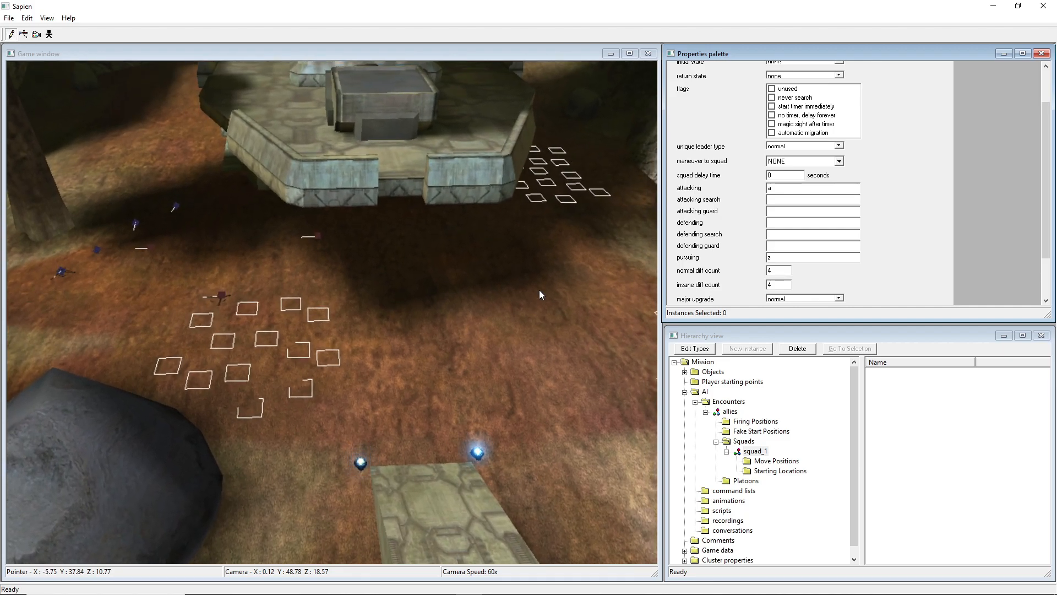
left_click(788, 201)
middle_click_drag(542, 246, 746, 226)
left_click(791, 202)
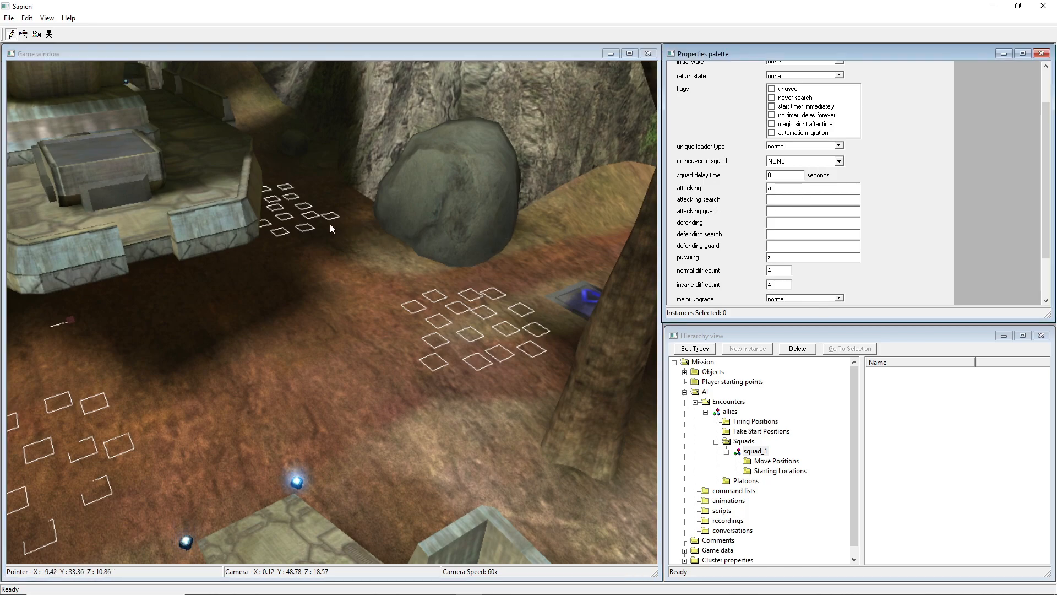
type("c")
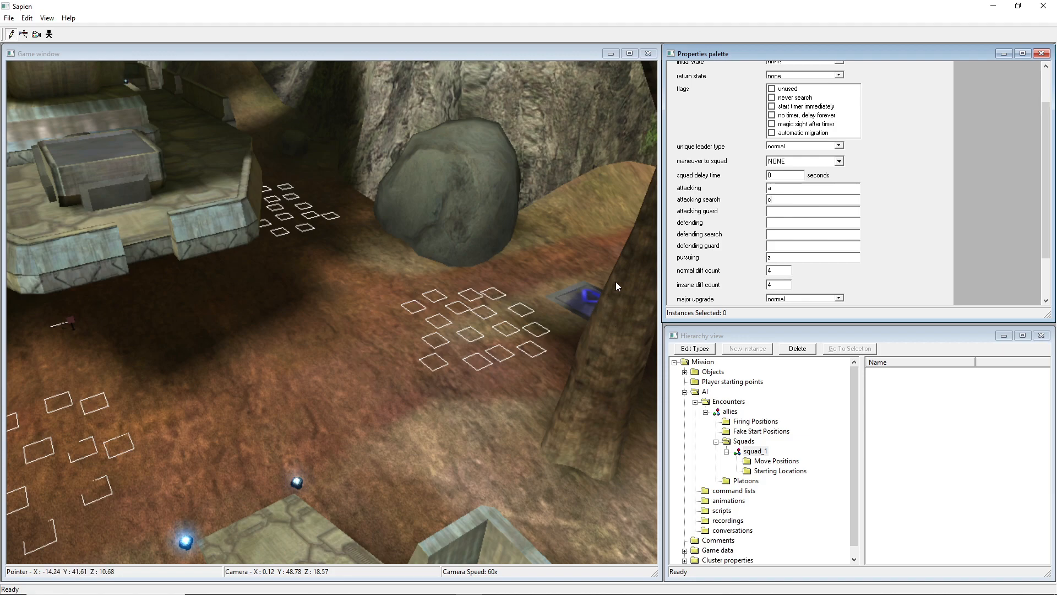
middle_click_drag(585, 409, 302, 308)
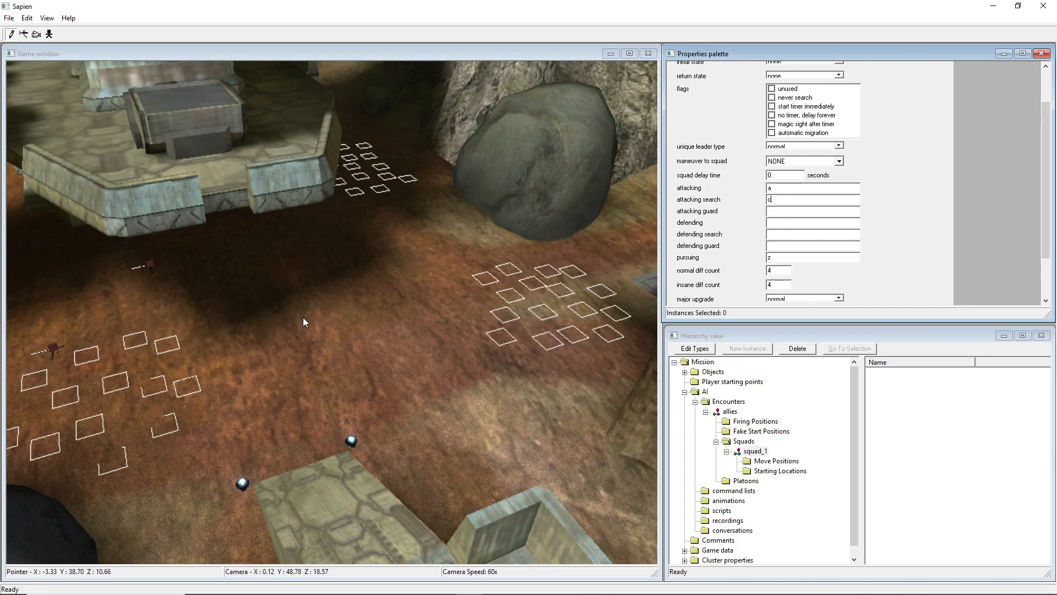
middle_click_drag(303, 317, 270, 259)
key("a")
key("s")
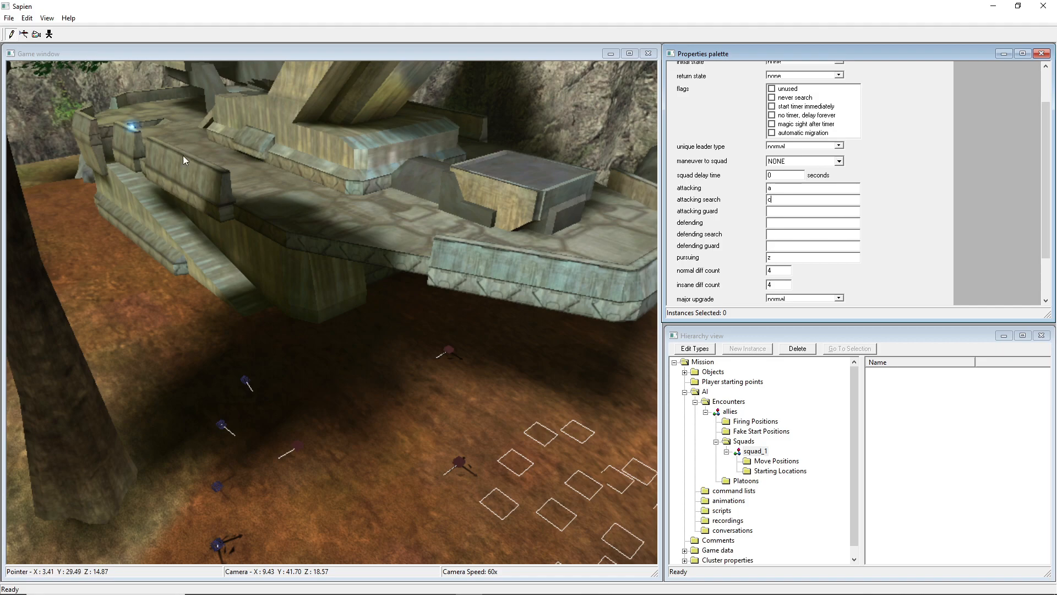
Set squad_1's attacking guard group to b.
middle_click_drag(327, 181, 500, 305)
key("d")
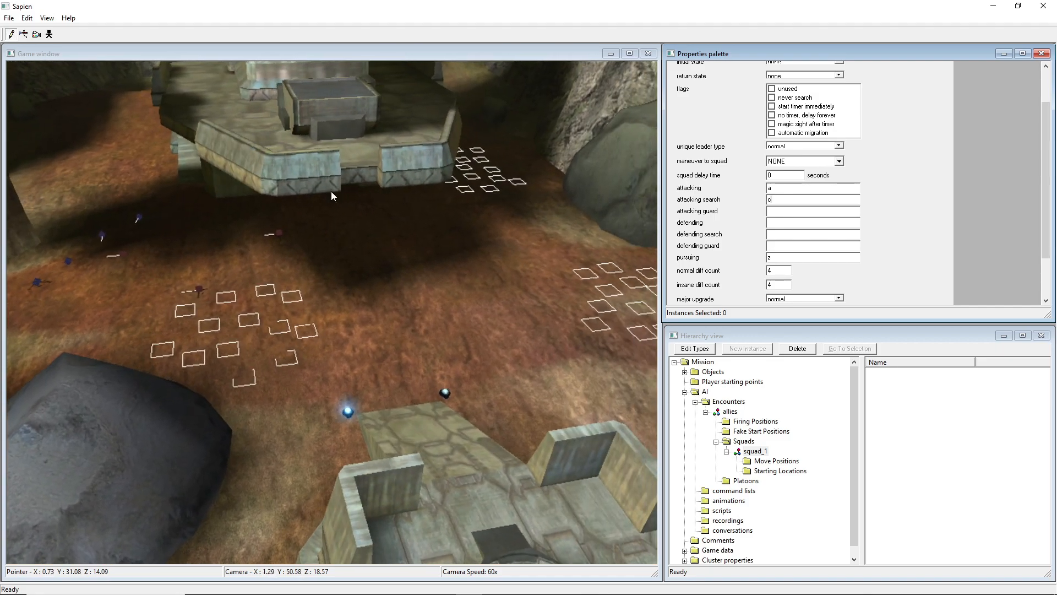
middle_click_drag(345, 216, 187, 272)
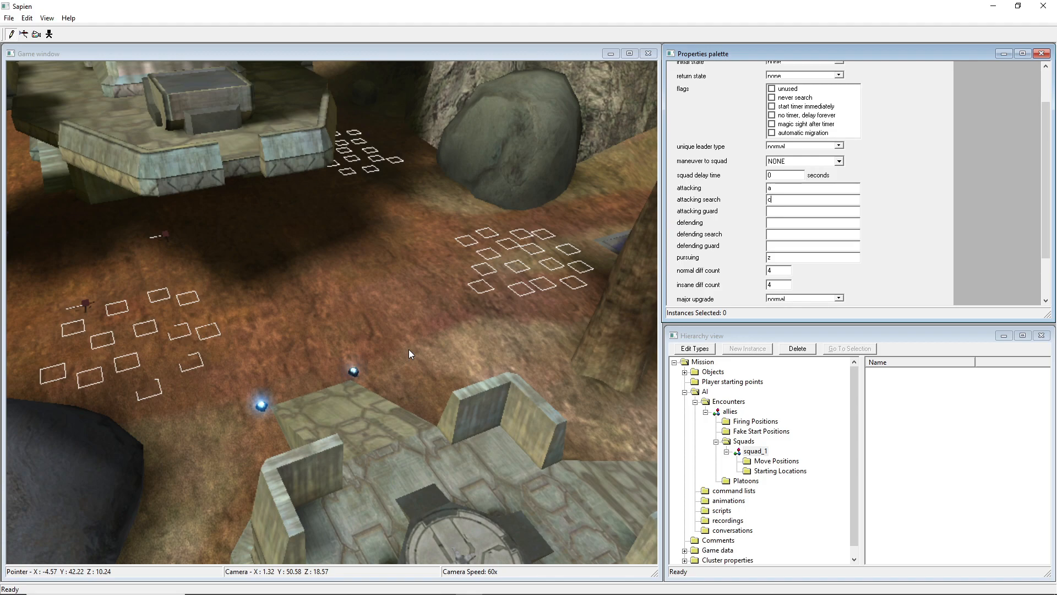
middle_click_drag(409, 349, 547, 263)
key("w")
key("d")
key("Tab")
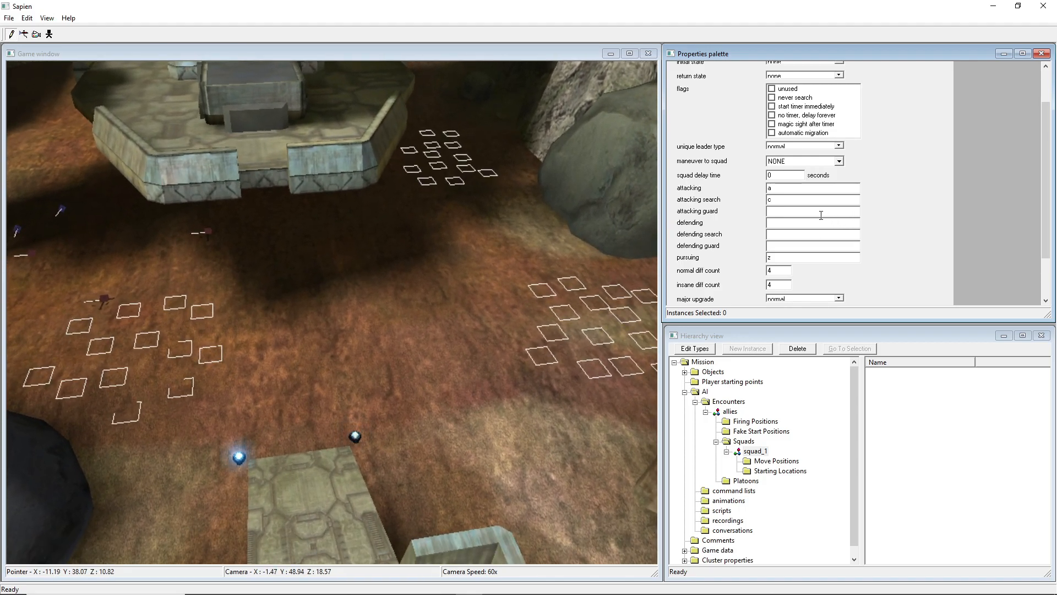
type("b")
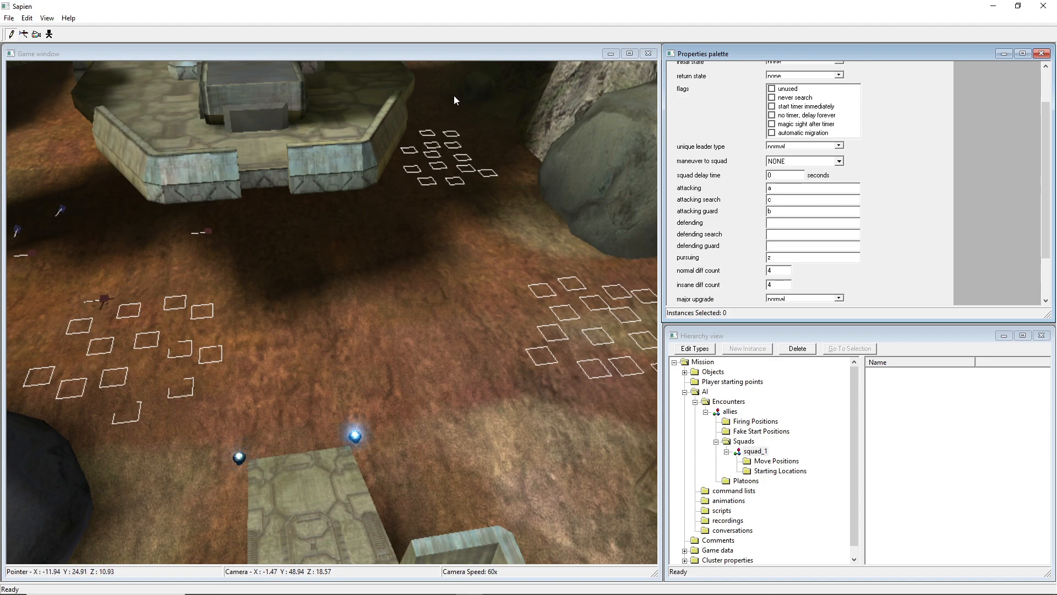
Set squad_1's defending guard group to d.
middle_click_drag(356, 205, 577, 262)
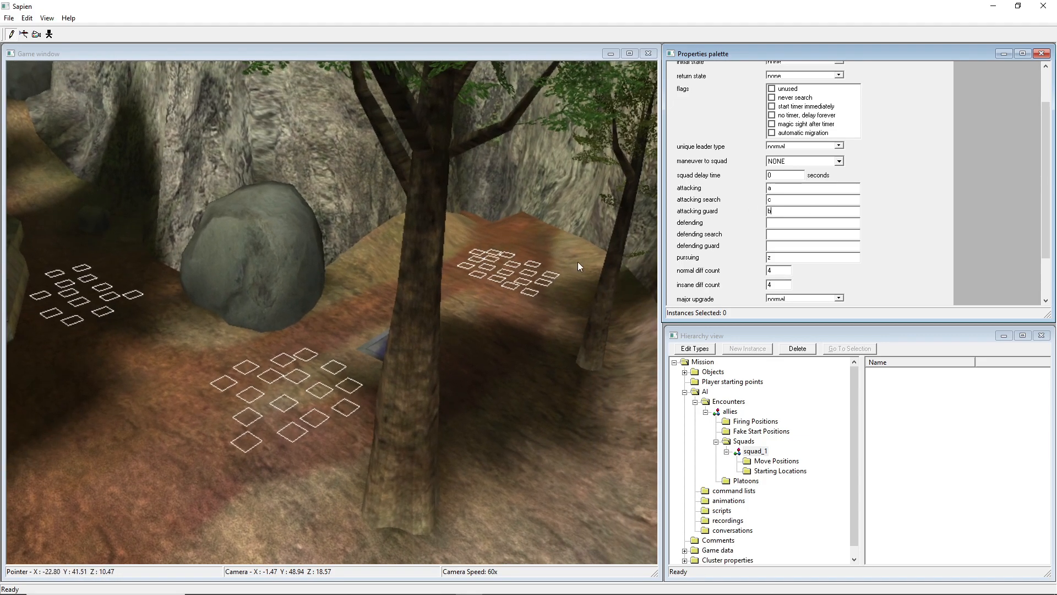
type("d")
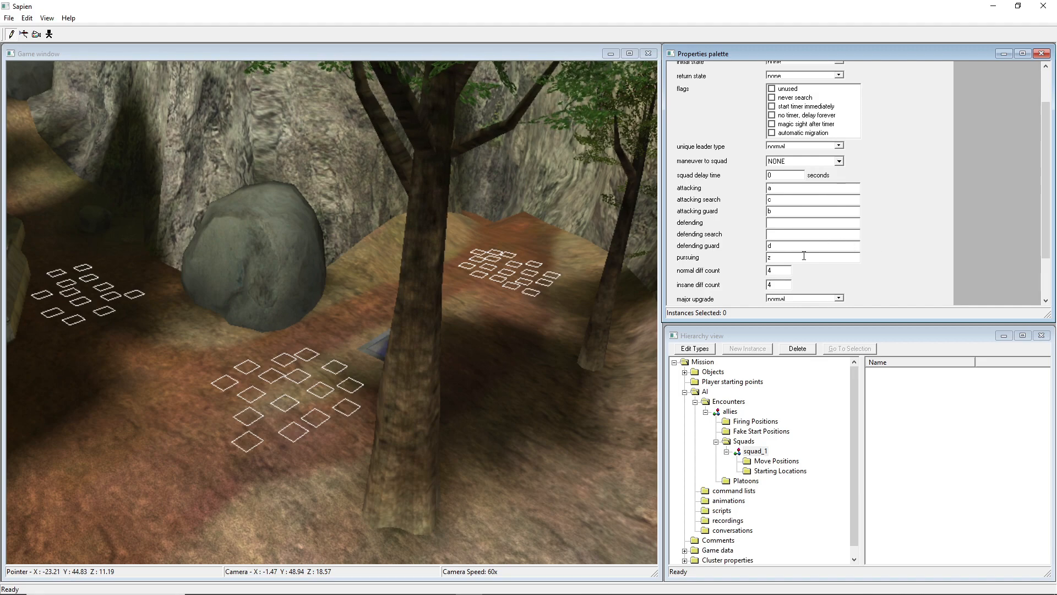
middle_click_drag(632, 263, 597, 271)
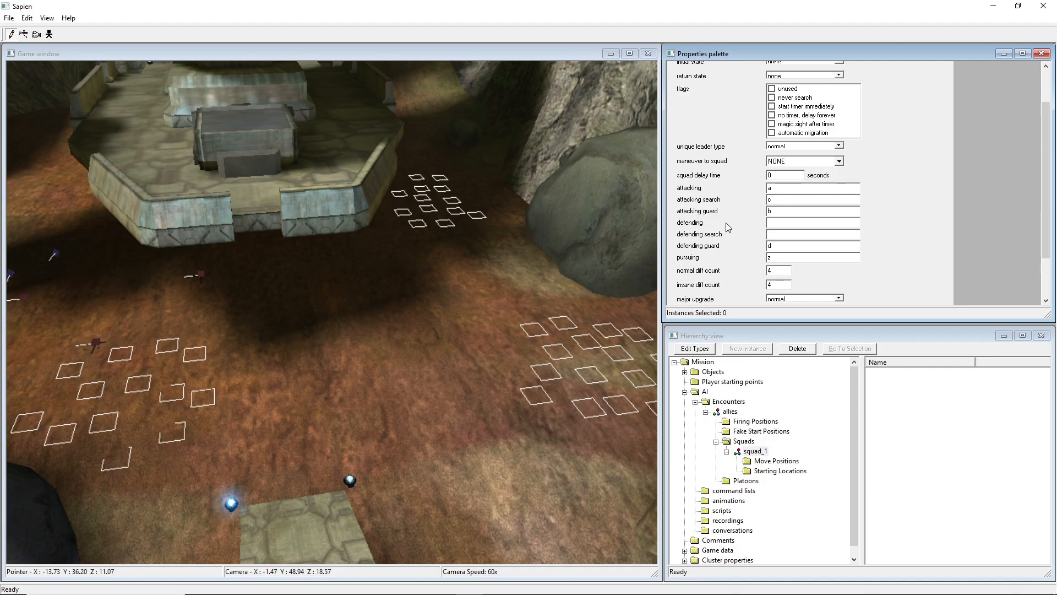
middle_click_drag(648, 231, 608, 240)
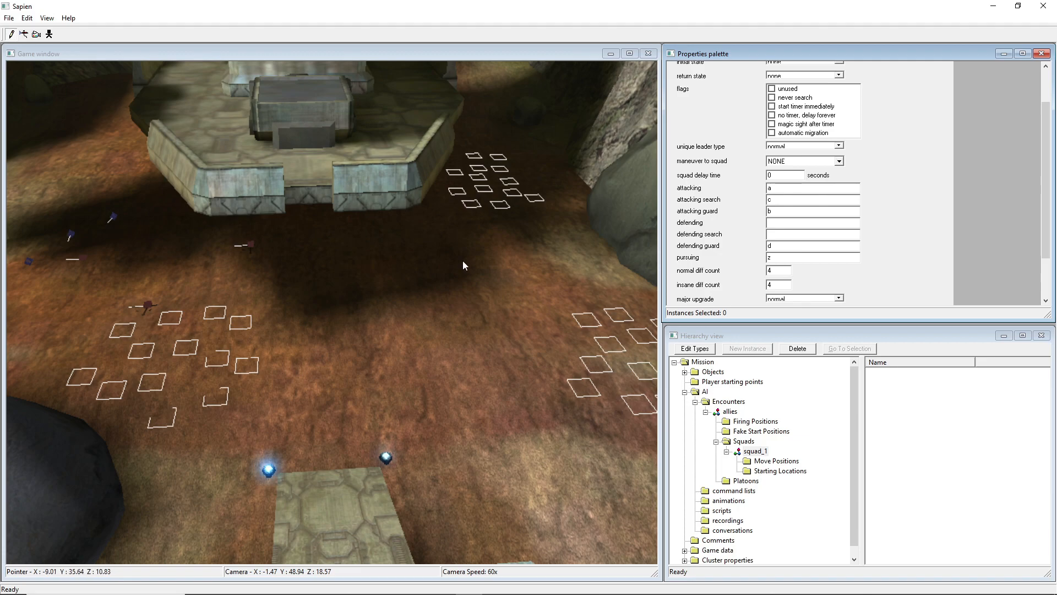
middle_click_drag(296, 284, 422, 275)
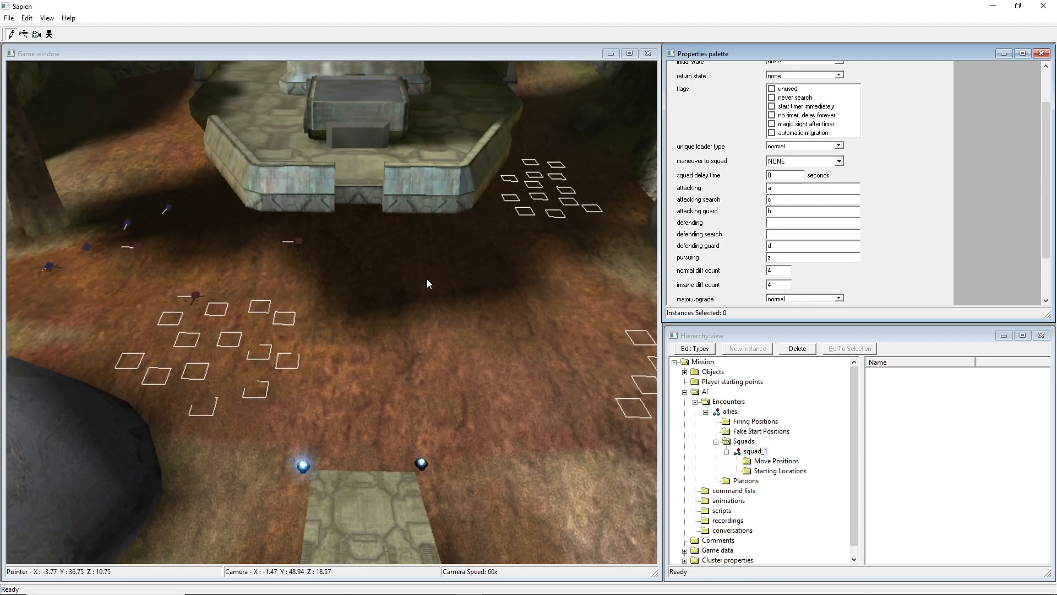
Try out a platoon in the allies encounter with the start in defending state flag enabled, and delete it again.
left_click(728, 482)
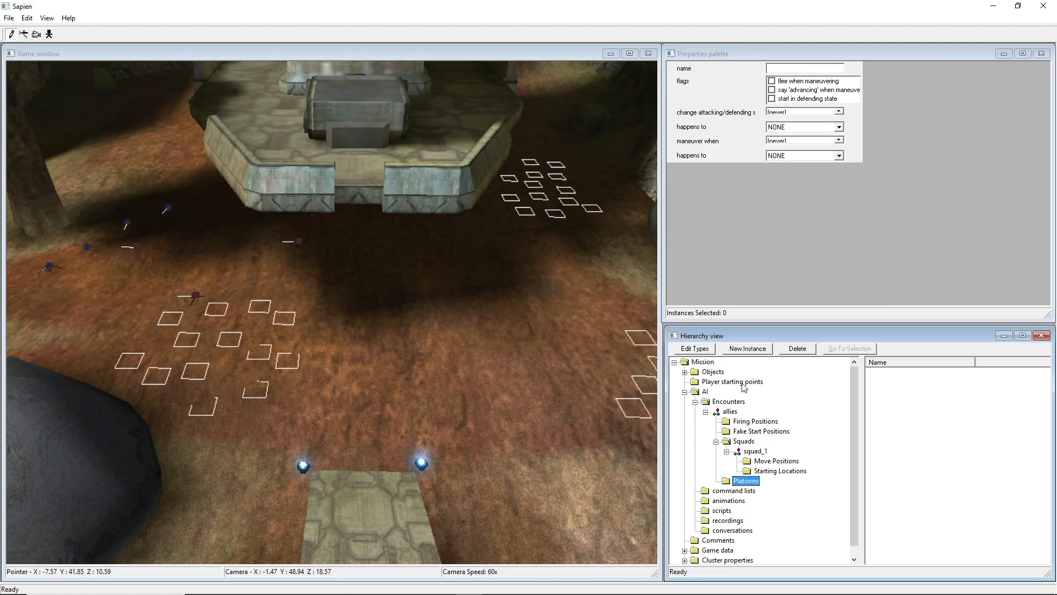
left_click(736, 349)
left_click(717, 481)
left_click(757, 490)
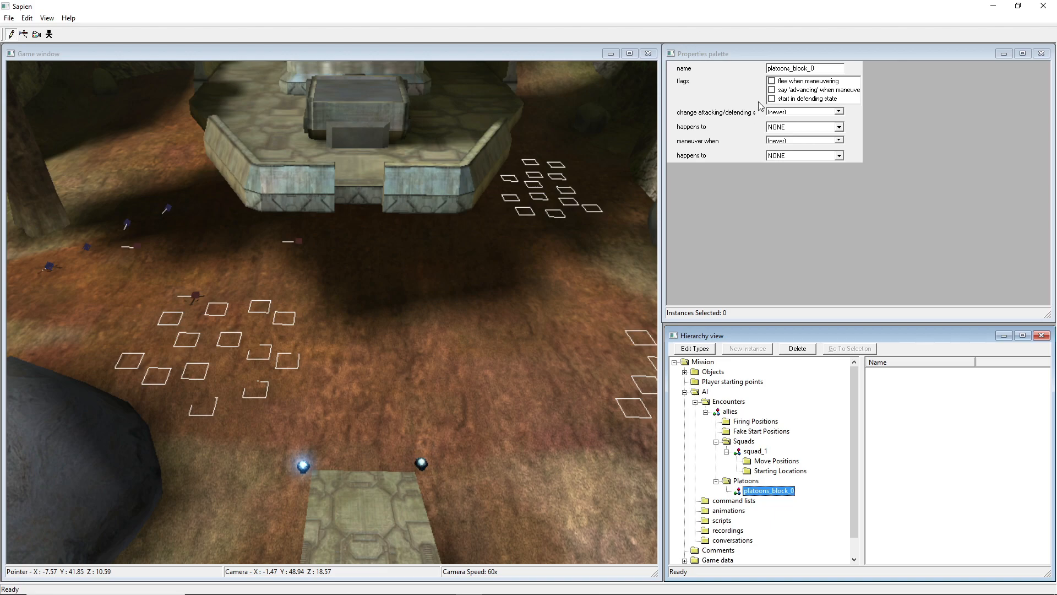
left_click(773, 100)
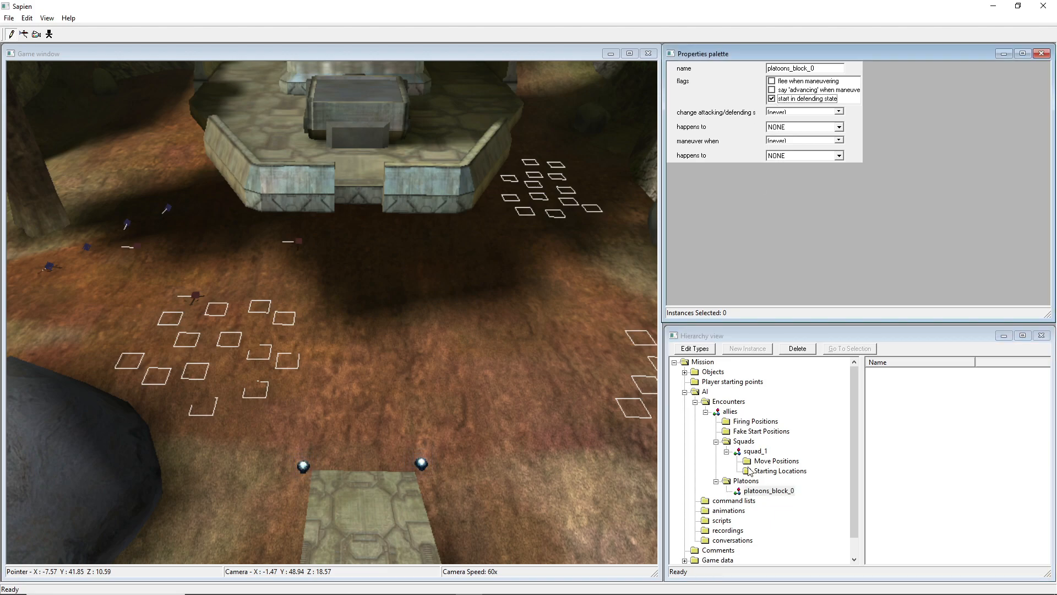
left_click(754, 490)
key("Delete")
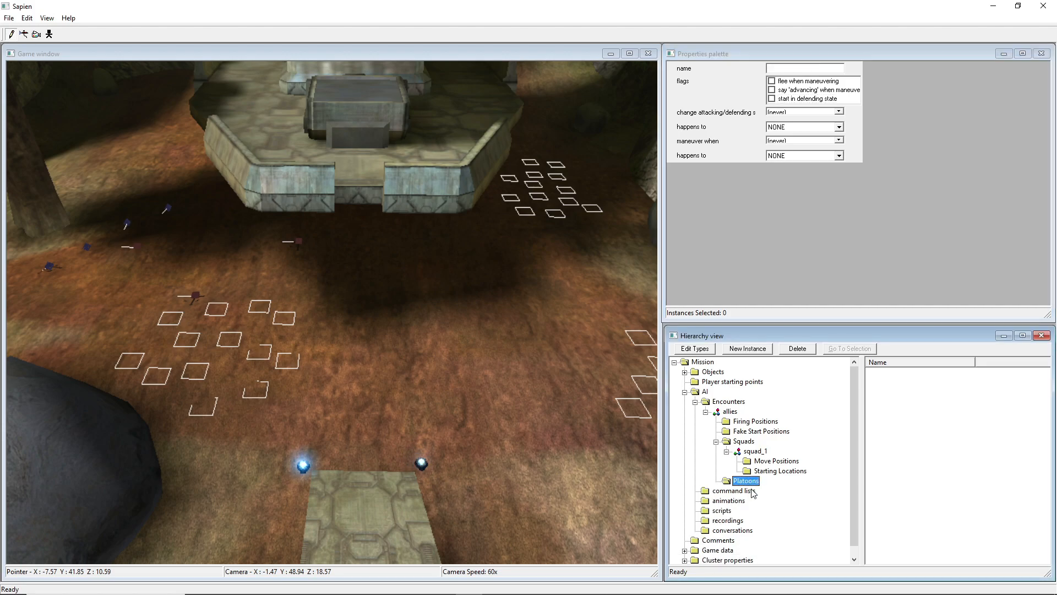
Set squad_1's defending and defending search groups to z.
left_click(755, 452)
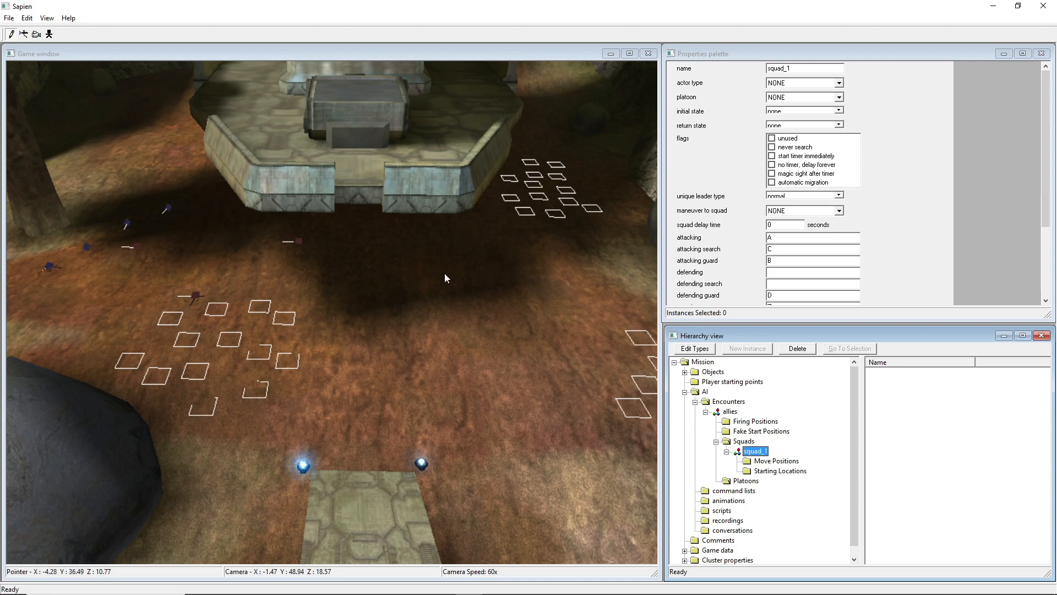
middle_click_drag(432, 278, 242, 398)
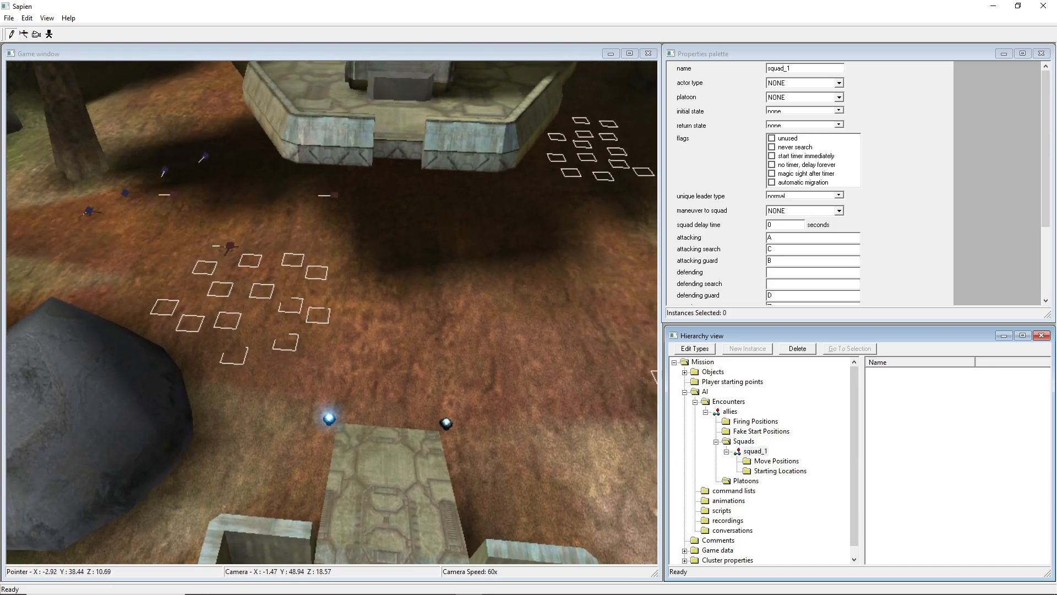
scroll(1039, 168, "down", 1)
left_click_drag(1042, 158, 1042, 225)
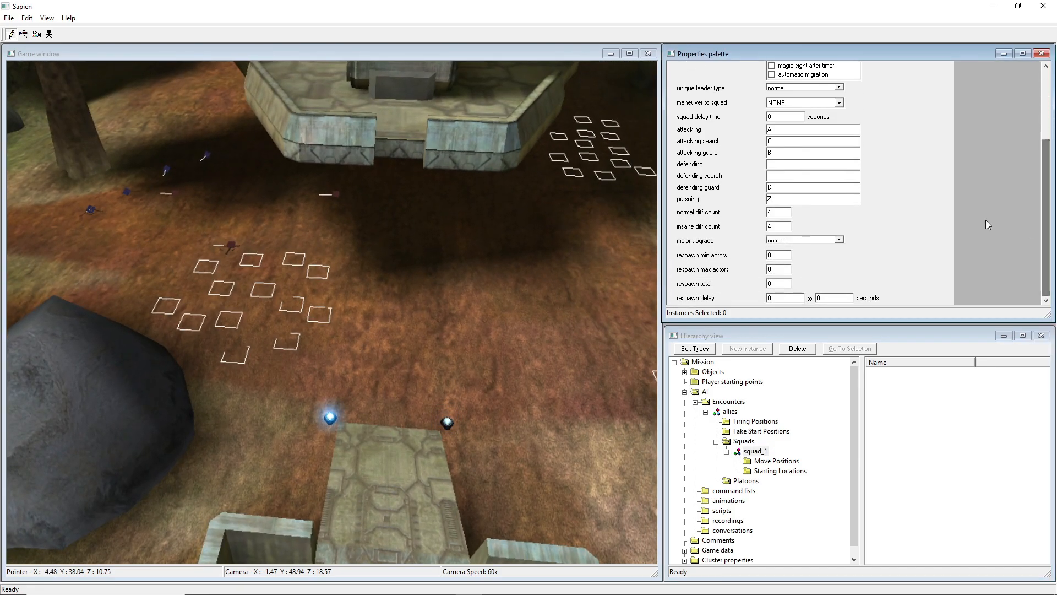
left_click(782, 165)
left_click(779, 174)
type("z")
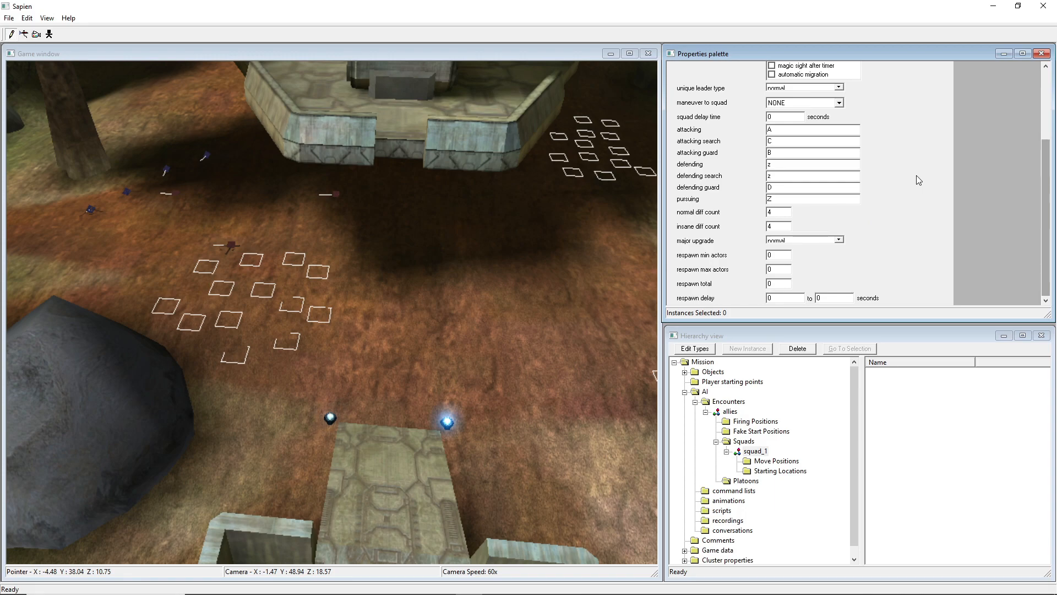
Compare squad_1's attacking, search, guard and defending group letters with the firing position clusters around the base.
middle_click_drag(904, 180, 825, 191)
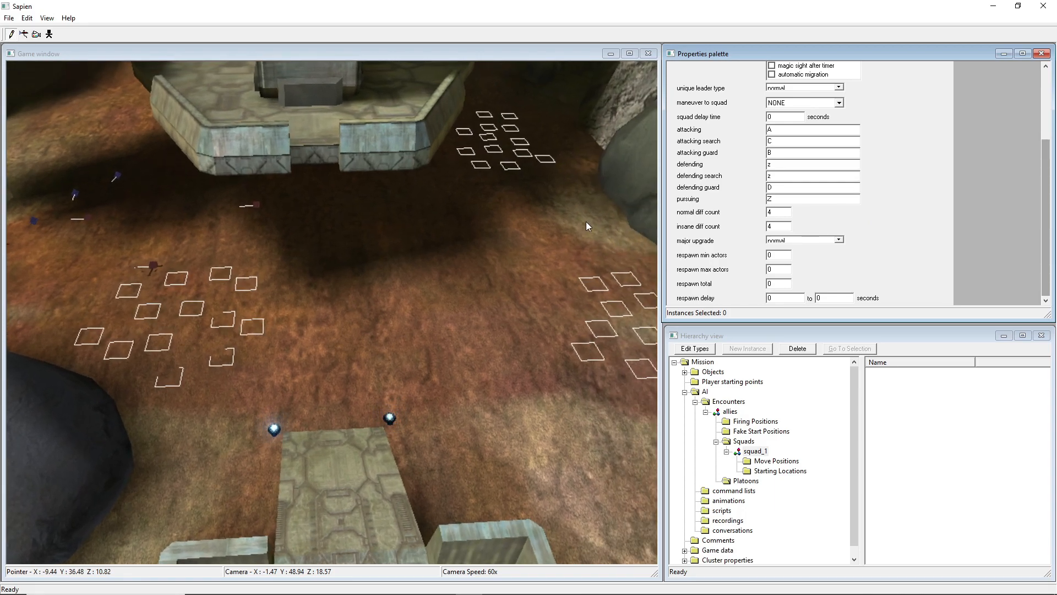
middle_click_drag(586, 221, 752, 164)
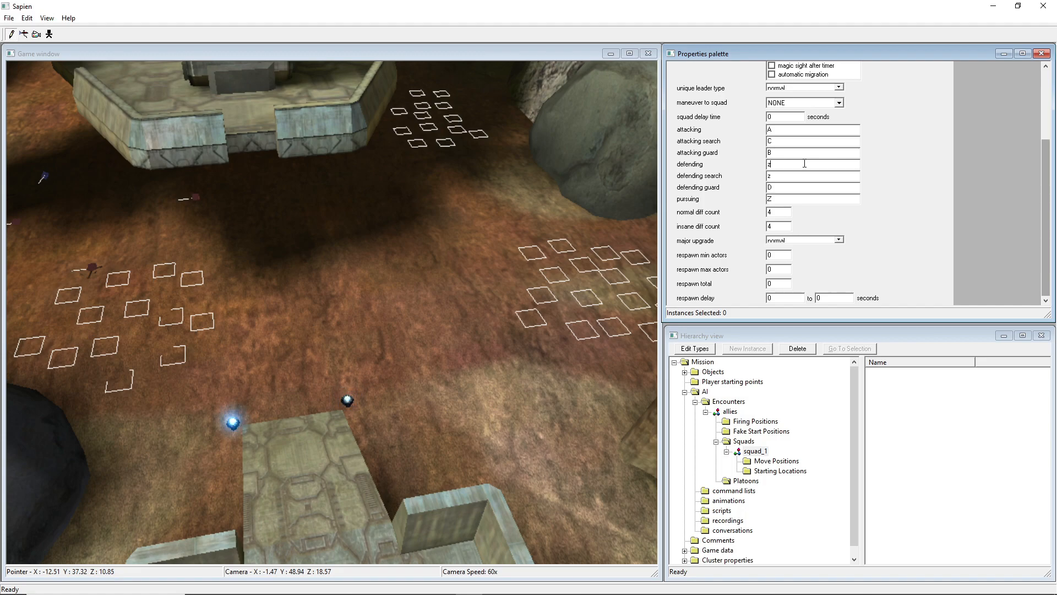
mouse_move(509, 213)
middle_mouse_down()
mouse_move(485, 165)
mouse_move(509, 212)
middle_mouse_up()
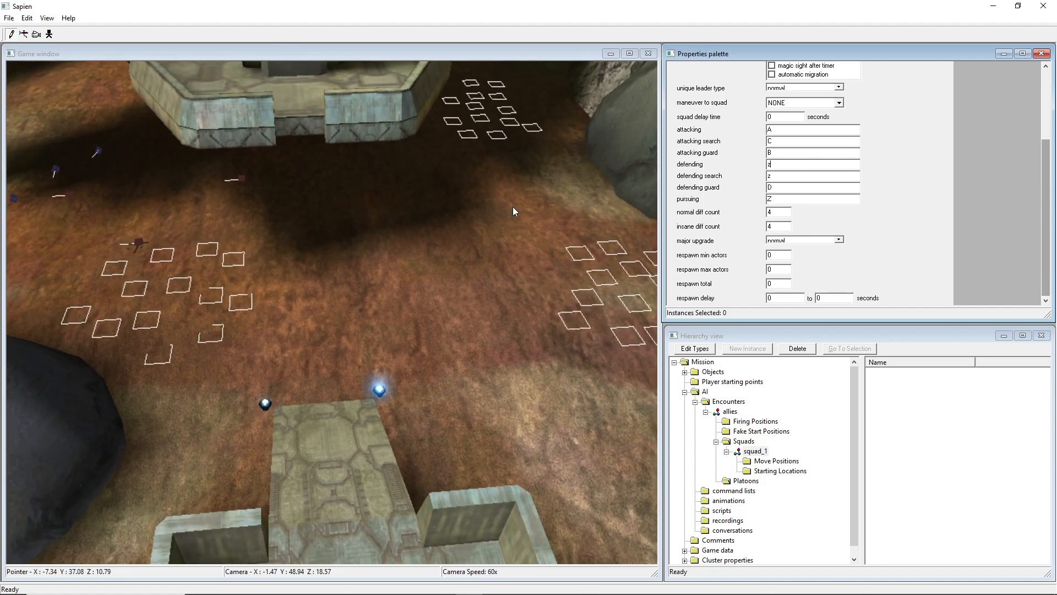
mouse_move(1043, 204)
left_mouse_down()
mouse_move(1046, 132)
mouse_move(1044, 186)
left_mouse_up()
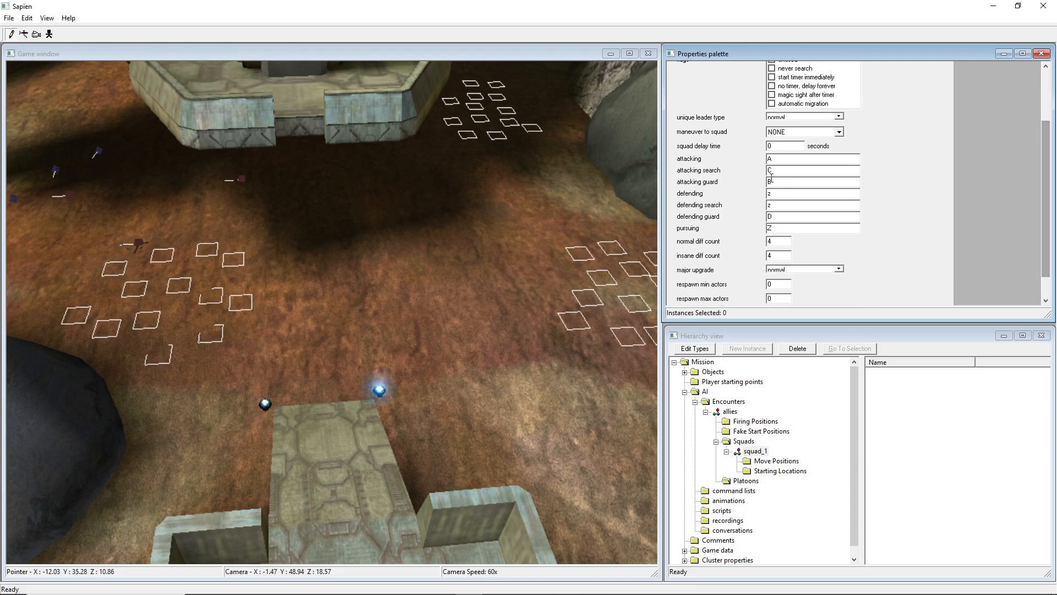
left_click_drag(784, 159, 732, 162)
middle_click_drag(523, 275, 571, 187)
left_click_drag(783, 159, 759, 185)
left_click(748, 182)
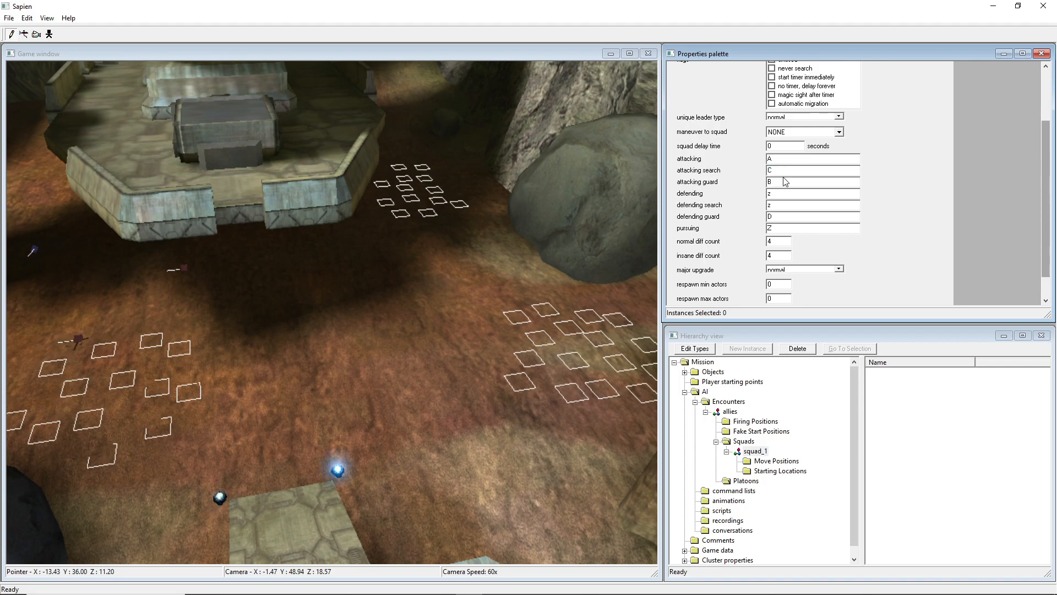
left_click_drag(778, 170, 760, 174)
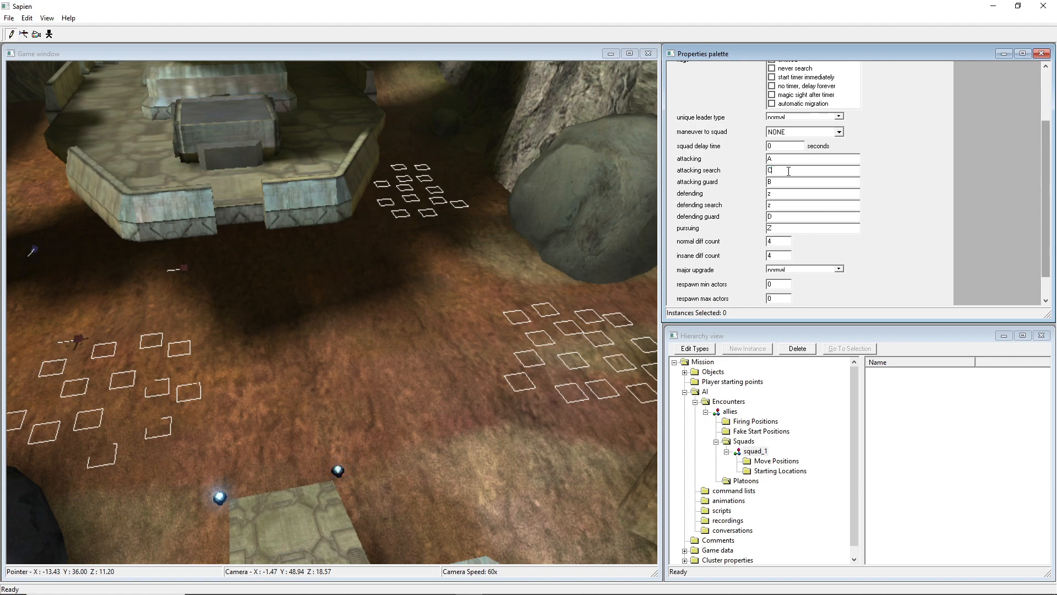
middle_click_drag(359, 309, 321, 311)
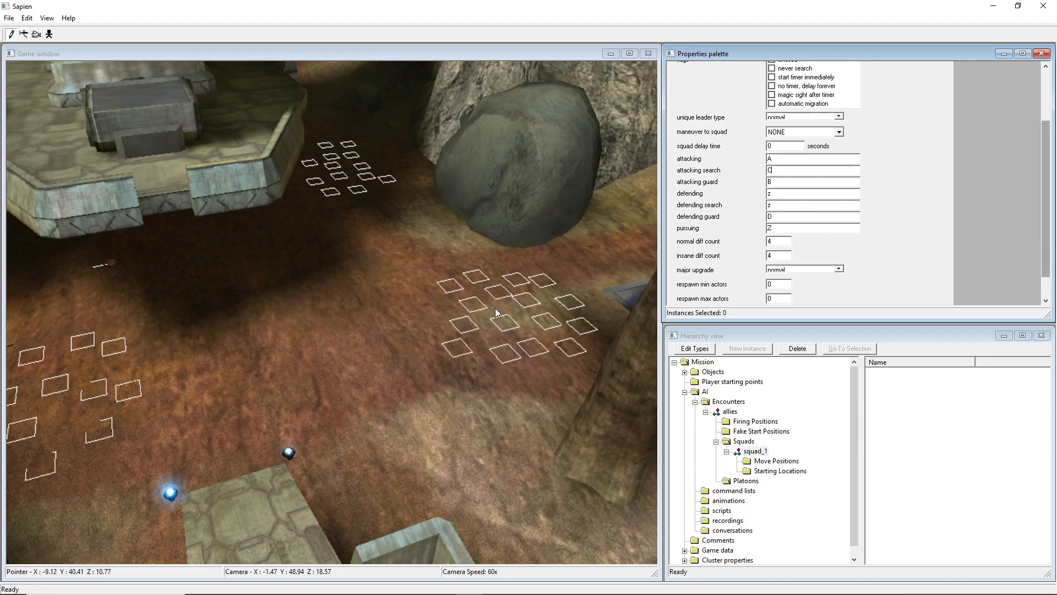
middle_click_drag(484, 323, 498, 297)
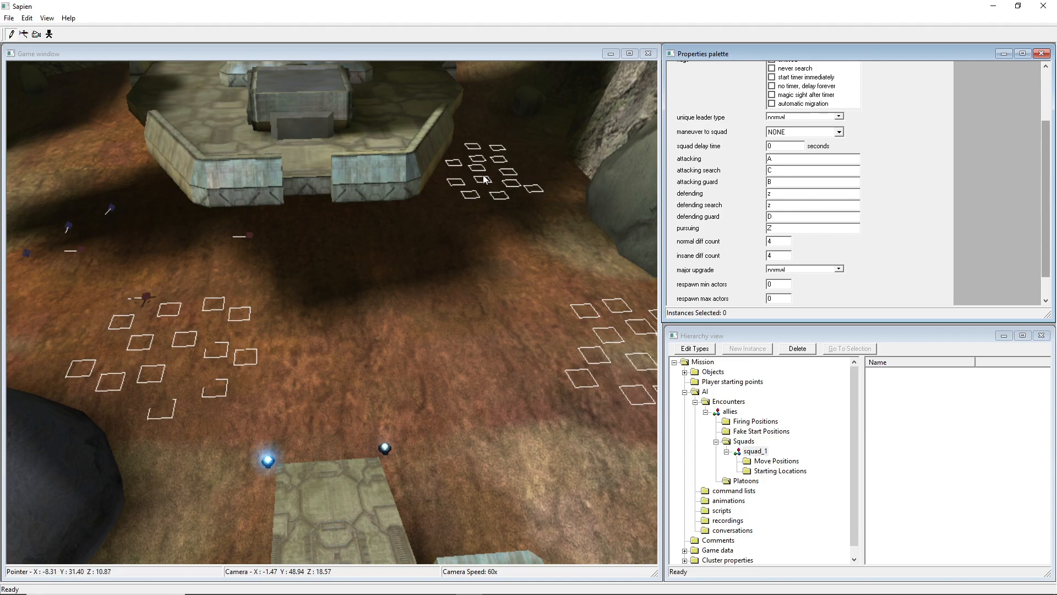
left_click(440, 260)
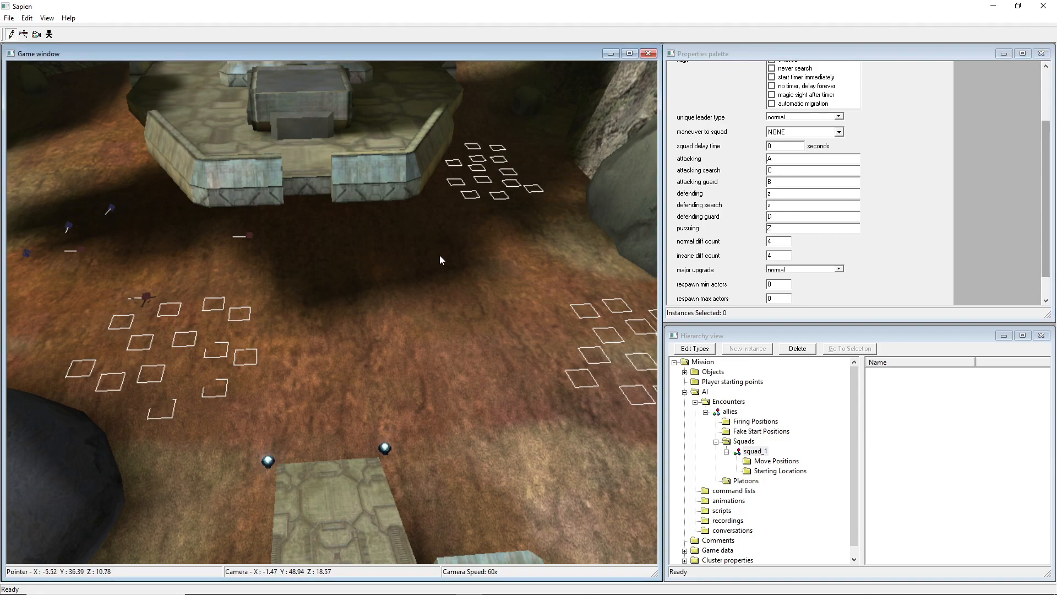
left_click(811, 159)
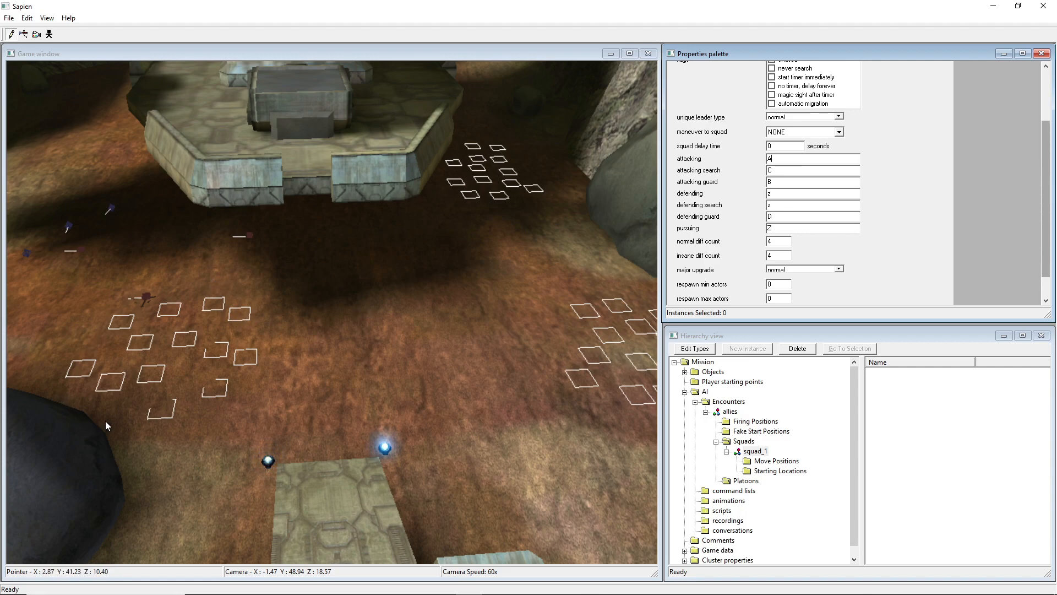
middle_click_drag(231, 368, 1039, 168)
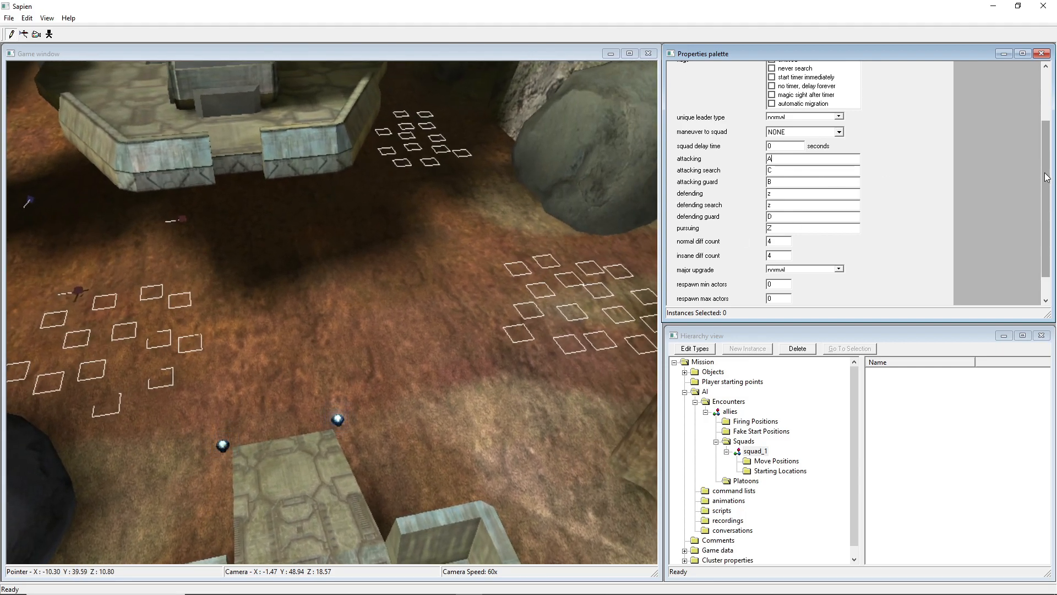
Set squad_1's actor type to the marine_armored assault rifle variant.
scroll(996, 149, "up", 3)
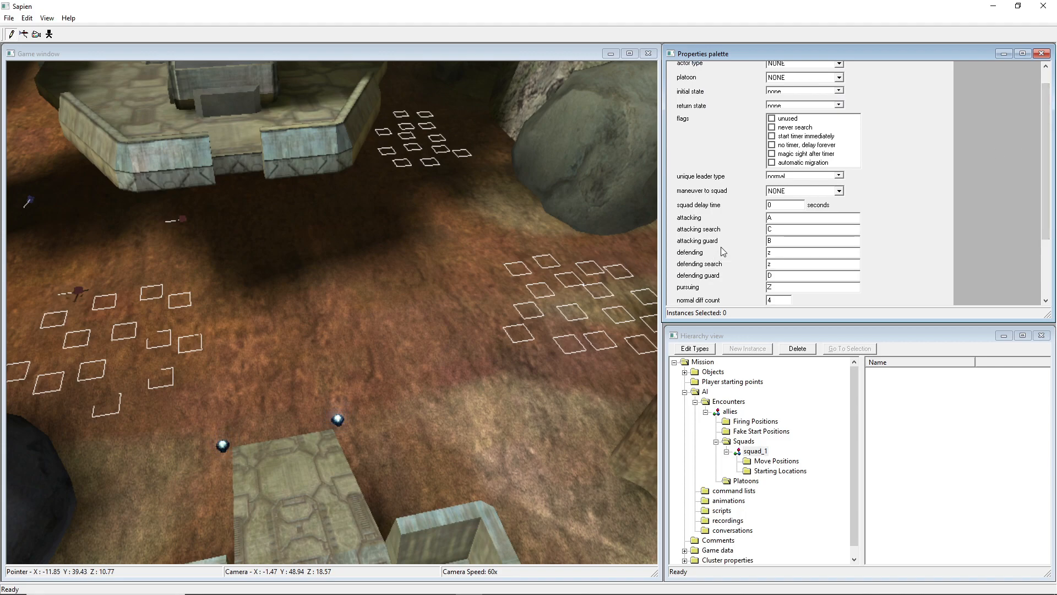
scroll(1048, 150, "up", 1)
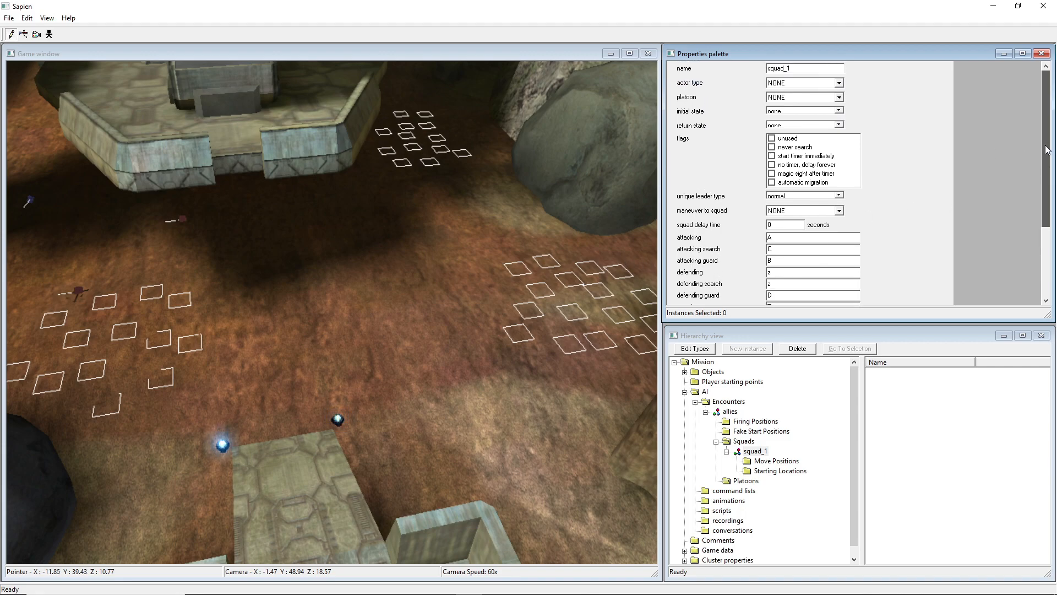
middle_click_drag(503, 251, 633, 176)
left_click(811, 84)
left_click(808, 91)
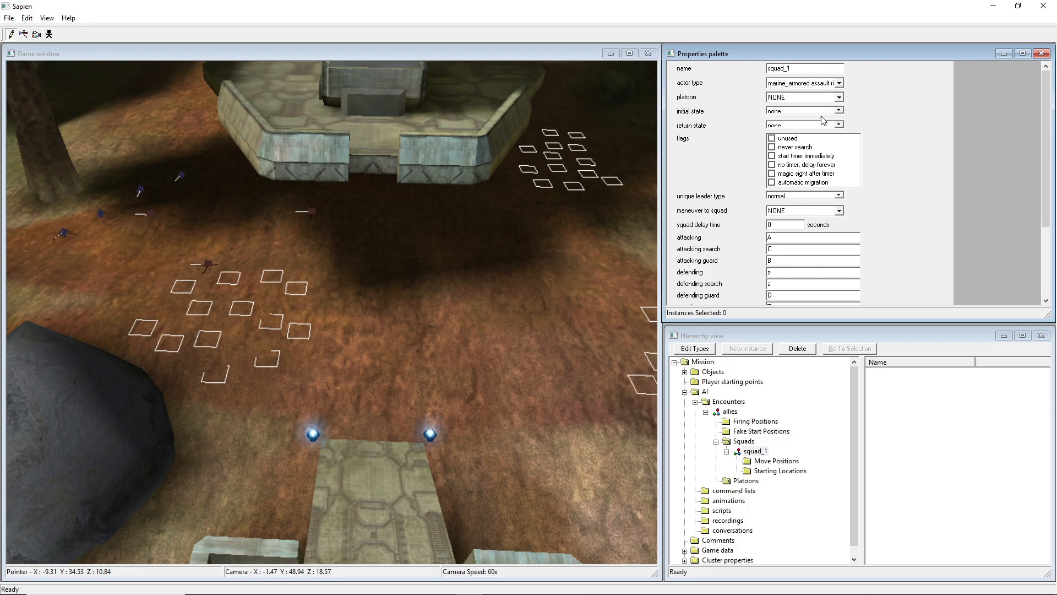
Try sleeping as squad_1's initial state and set it back to none.
middle_click_drag(572, 216, 604, 207)
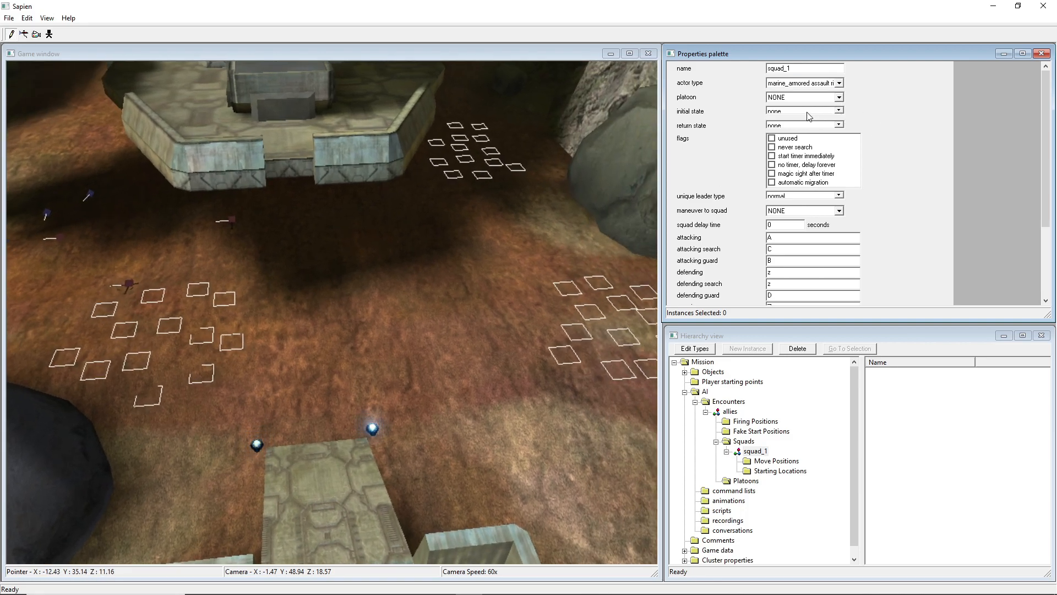
left_click(808, 111)
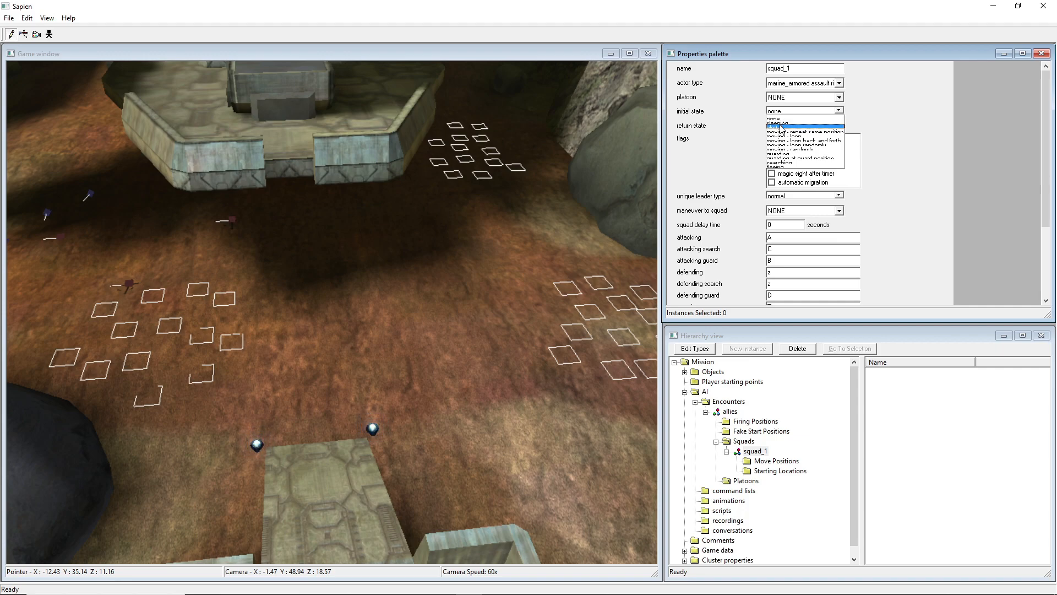
left_click(780, 123)
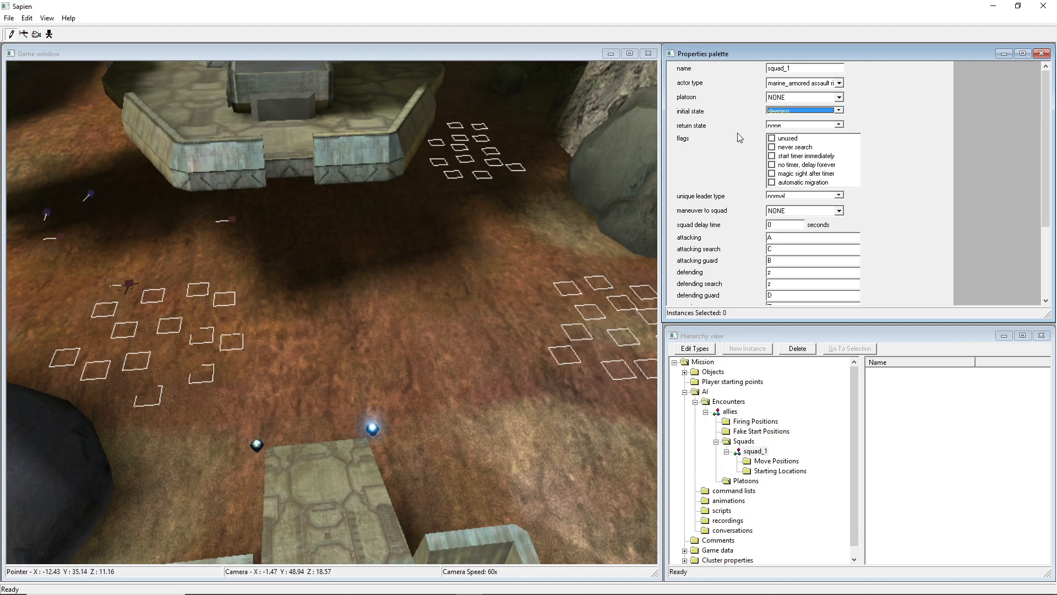
left_click(823, 111)
left_click(788, 120)
left_click(789, 111)
left_click(784, 117)
left_click(956, 110)
middle_click_drag(590, 140, 593, 140)
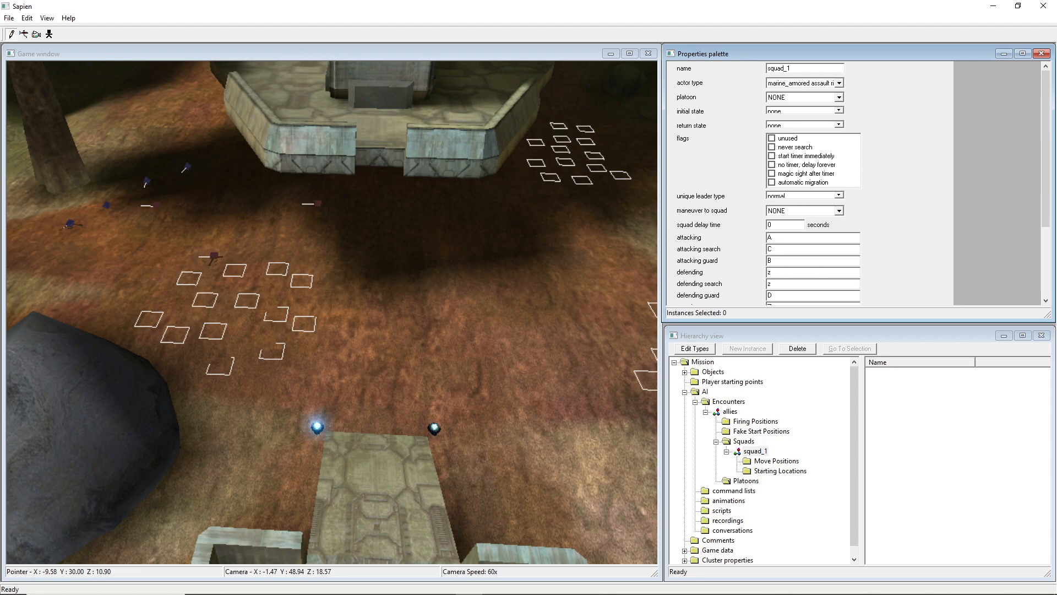
Set squad_1's initial state to guarding and its return state to searching.
middle_click_drag(332, 312, 386, 341)
left_click(803, 110)
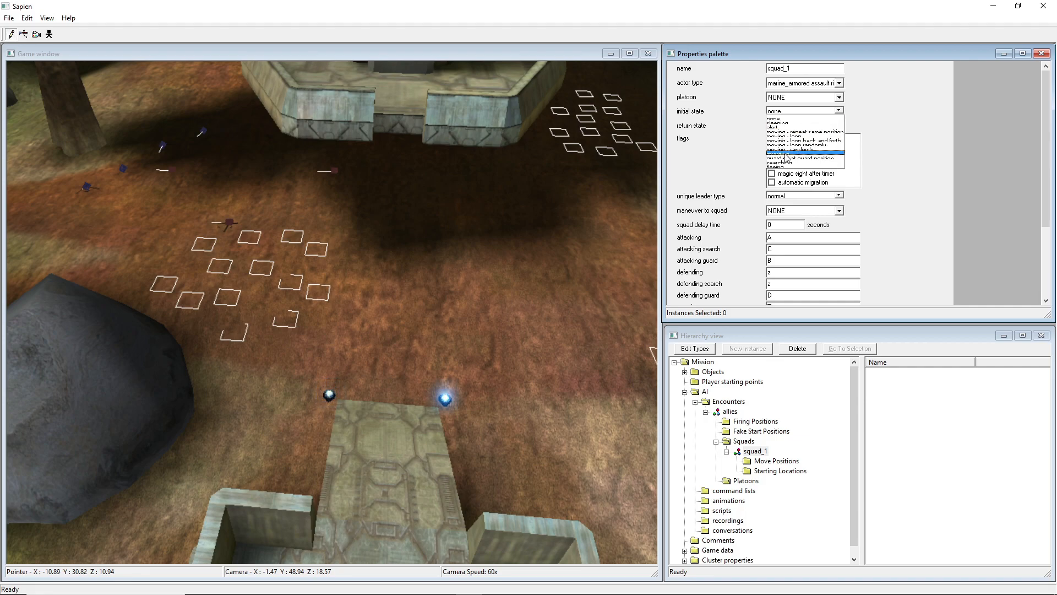
left_click(800, 115)
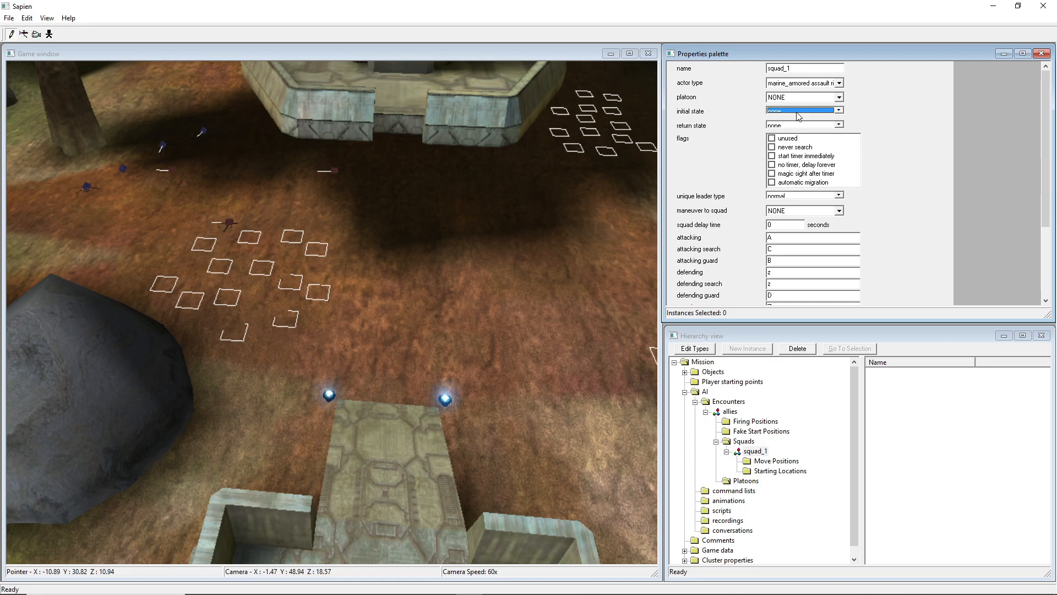
left_click(781, 111)
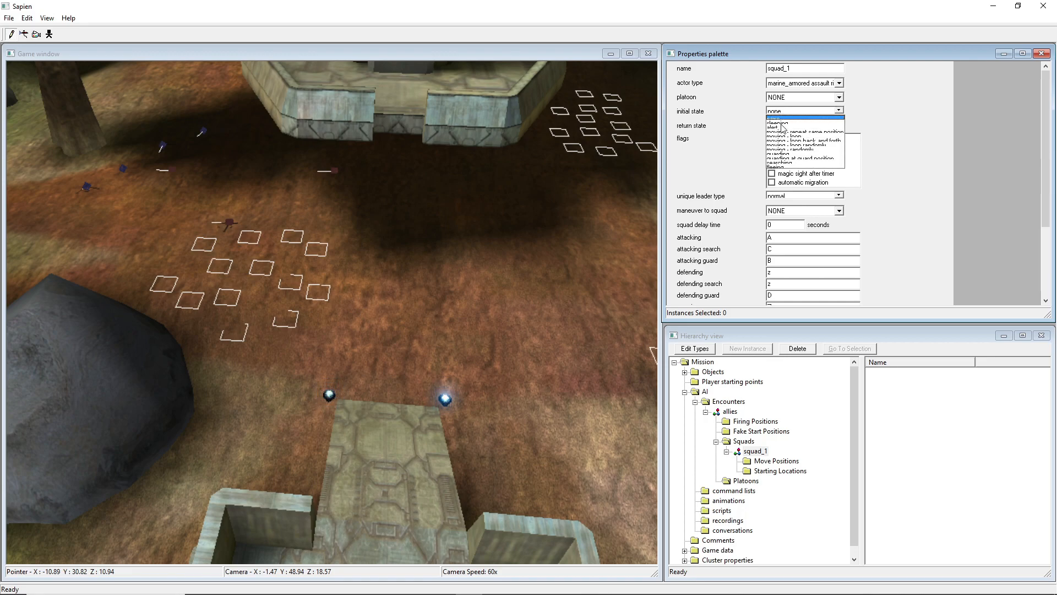
left_click(786, 153)
left_click(793, 125)
left_click(787, 179)
Set squad_1's return state to guarding at guard position.
middle_click_drag(332, 312, 375, 323)
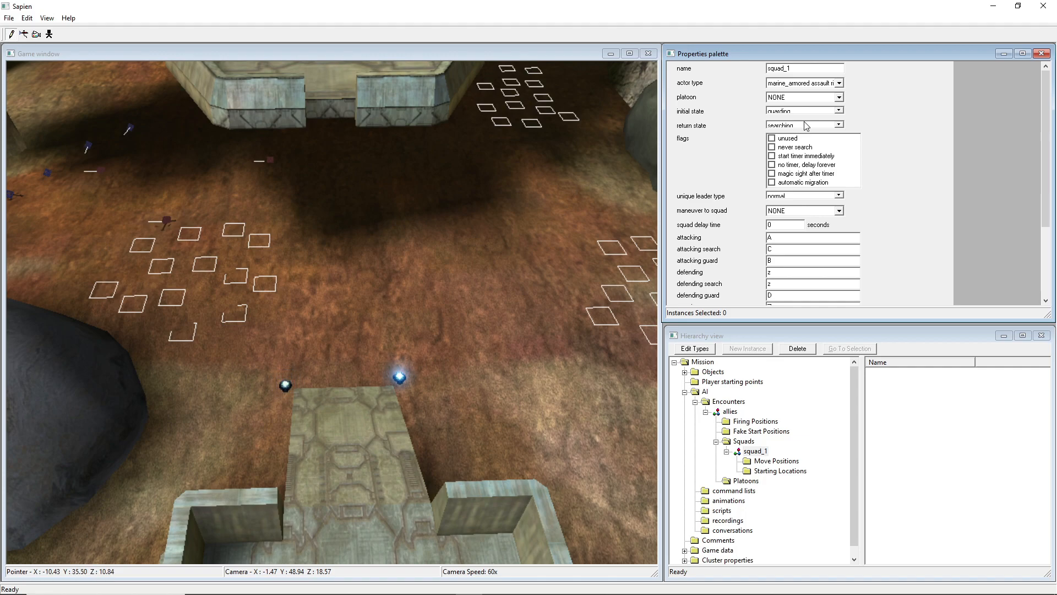
middle_click_drag(634, 174, 604, 176)
left_click(792, 127)
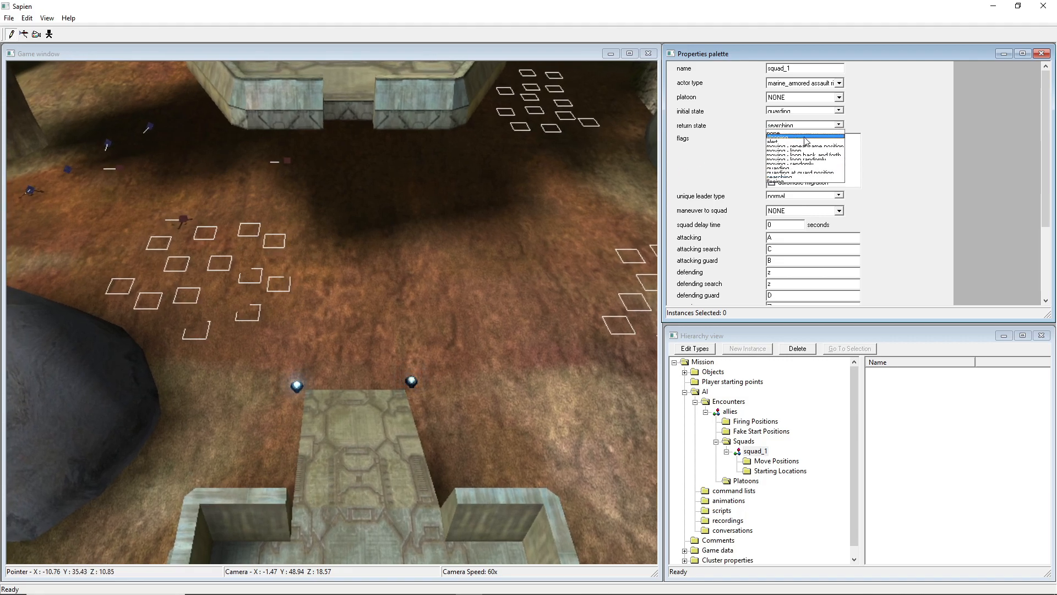
left_click(807, 175)
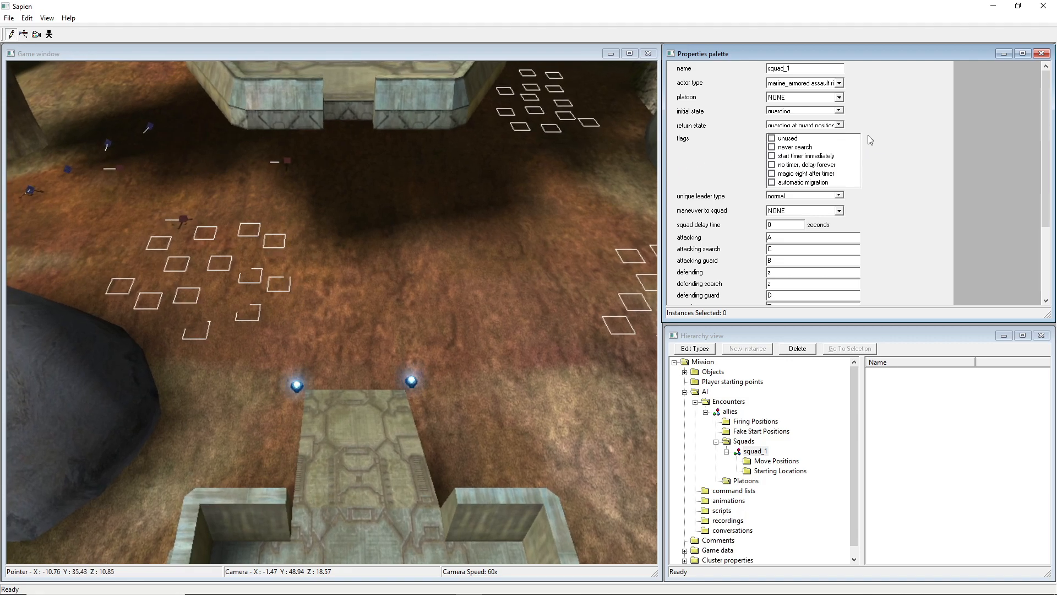
left_click(799, 126)
left_click(798, 125)
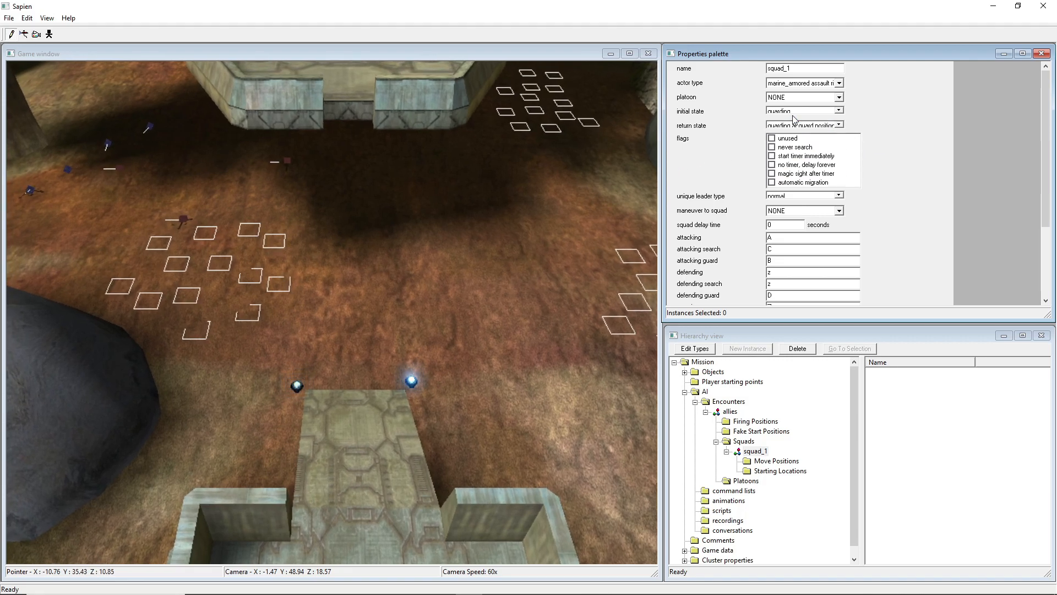
Set both the initial state and the return state of squad_1 to alert.
left_click(795, 111)
left_click(784, 128)
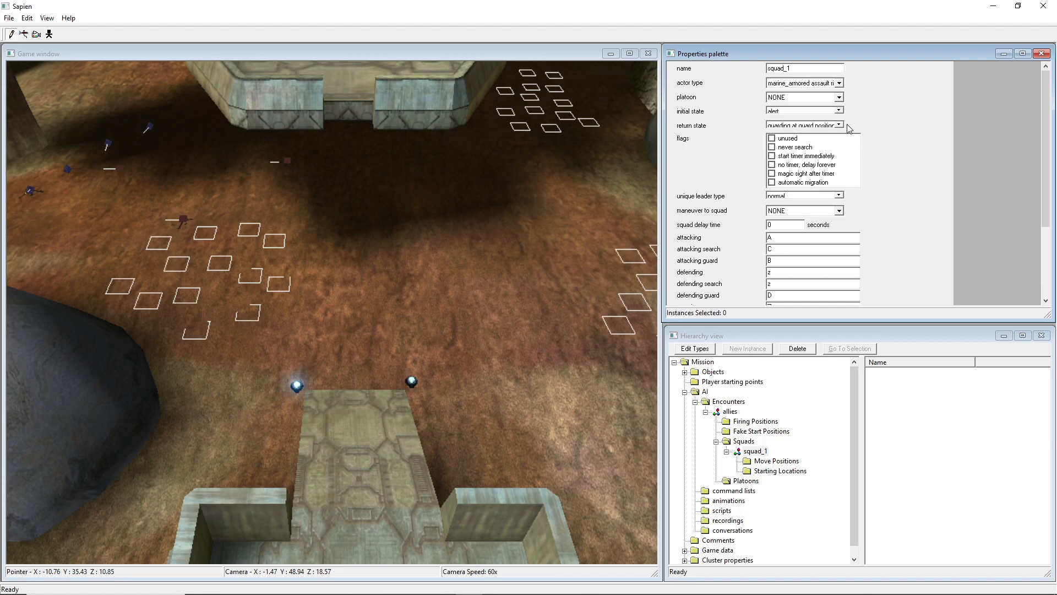
left_click(807, 126)
left_click(781, 141)
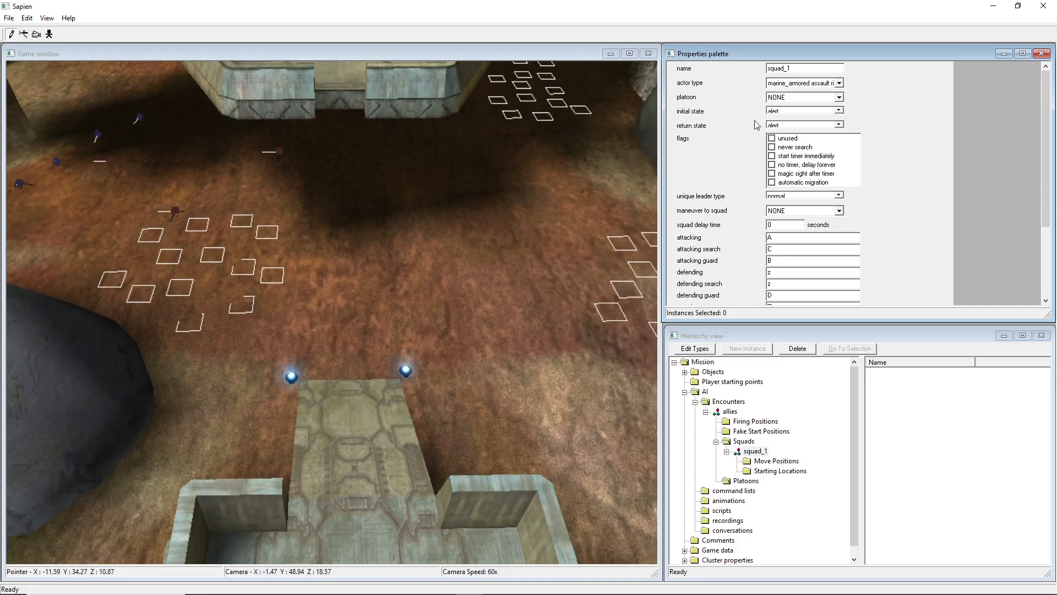
Set squad_1's initial state to sleeping and view the surrounding firing positions.
left_click(793, 111)
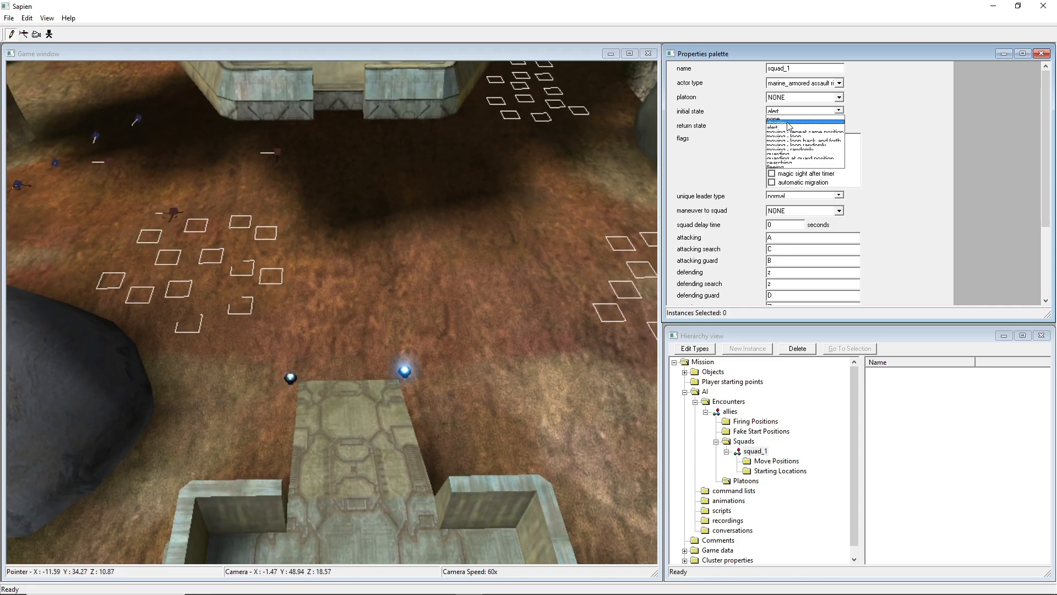
left_click(787, 124)
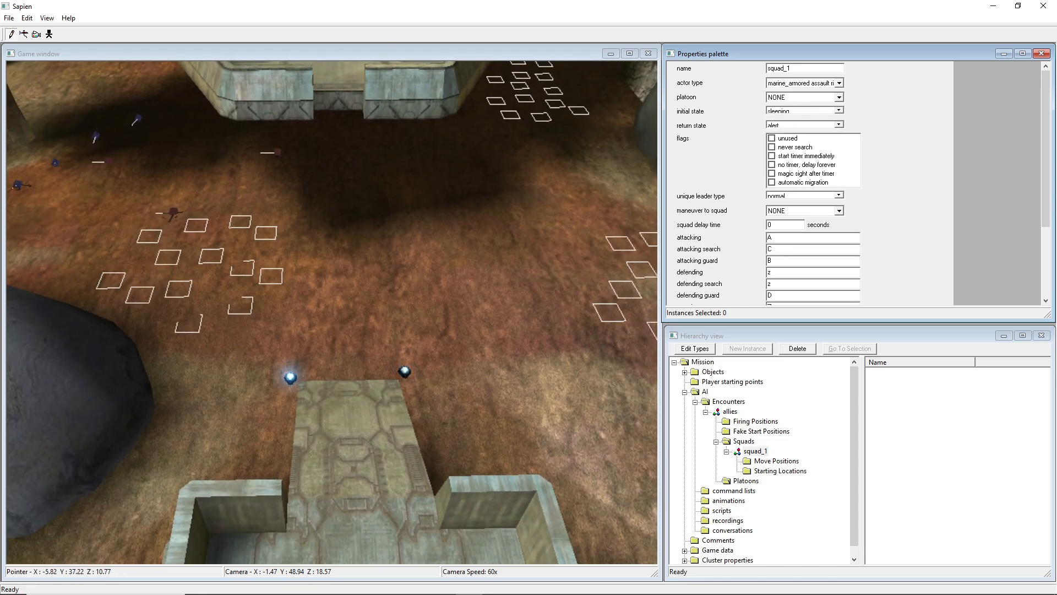
middle_click_drag(332, 312, 279, 325)
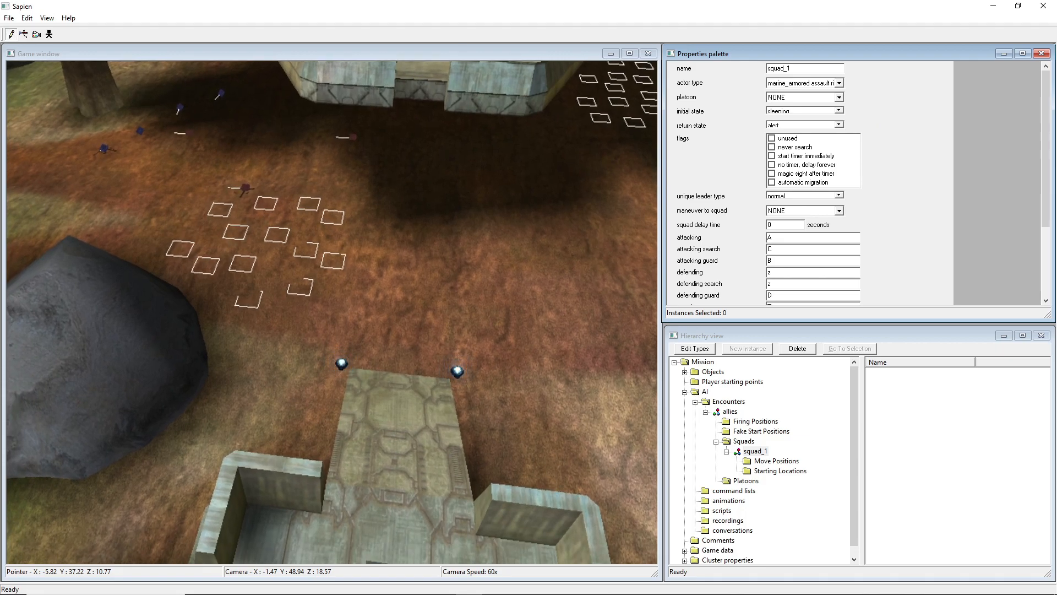
middle_click_drag(331, 312, 355, 258)
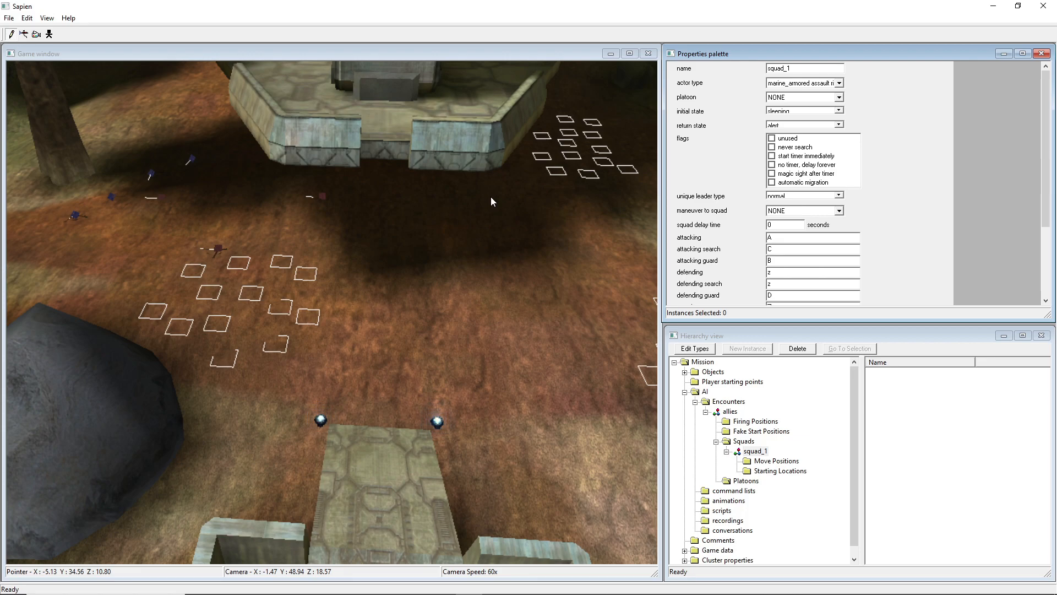
Set squad_1's initial state to alert and its return state to none.
left_click(780, 126)
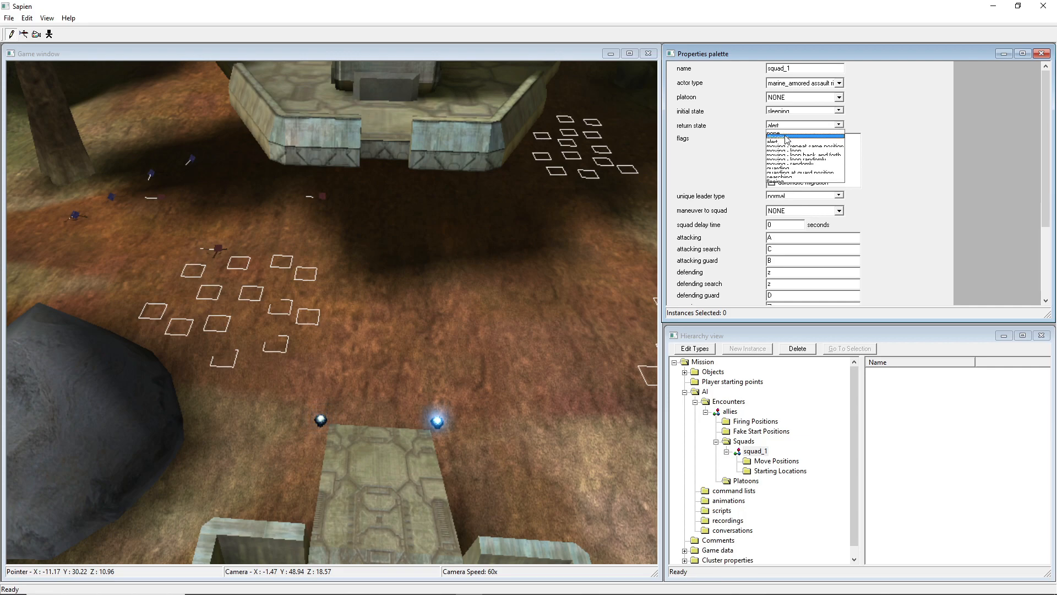
left_click(785, 136)
left_click(782, 111)
left_click(779, 127)
left_click(782, 126)
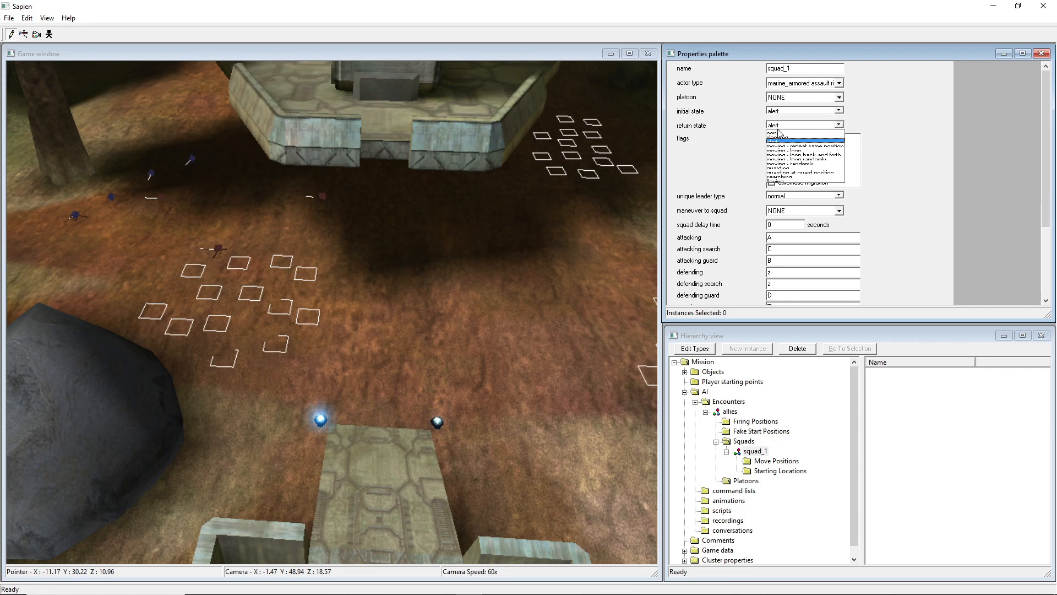
left_click(782, 132)
mouse_move(388, 319)
middle_mouse_down()
mouse_move(418, 297)
mouse_move(373, 316)
middle_mouse_up()
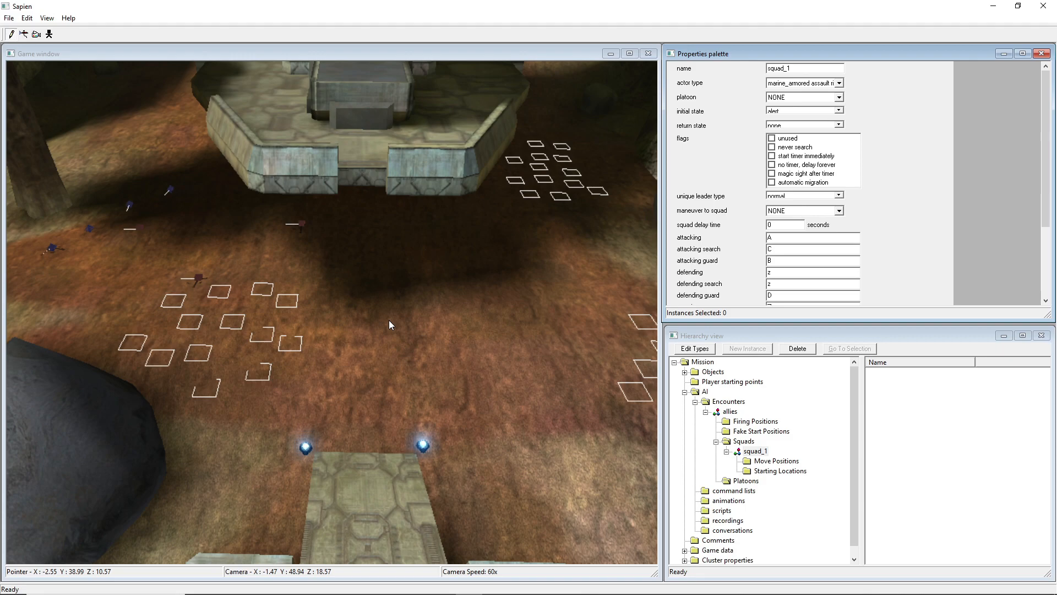
middle_click_drag(452, 286, 473, 274)
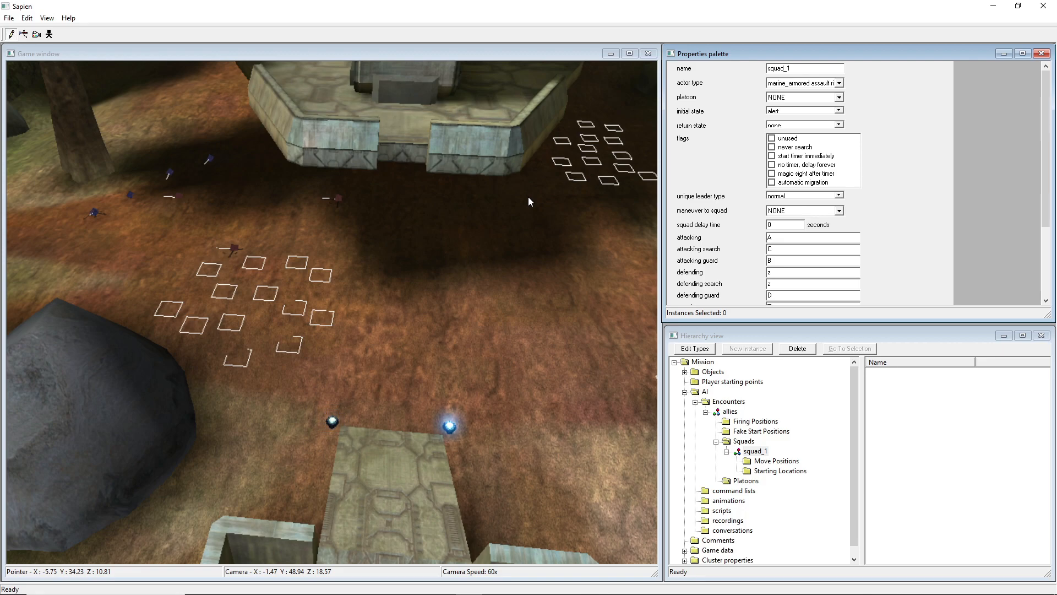
Set squad_1's initial state to moving - repeat same position.
left_click(809, 110)
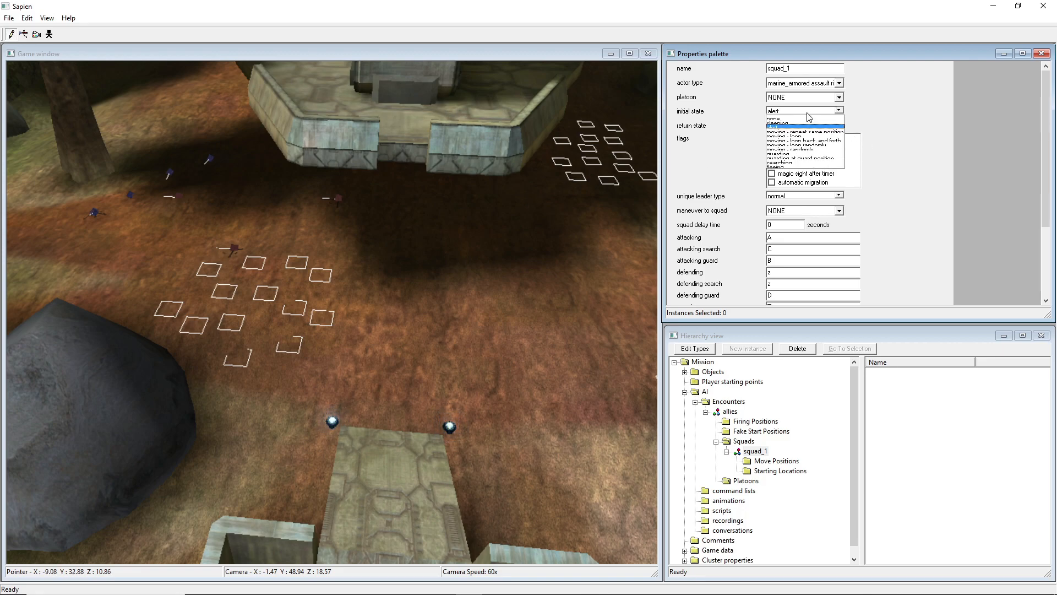
left_click(799, 131)
middle_click_drag(584, 220, 539, 220)
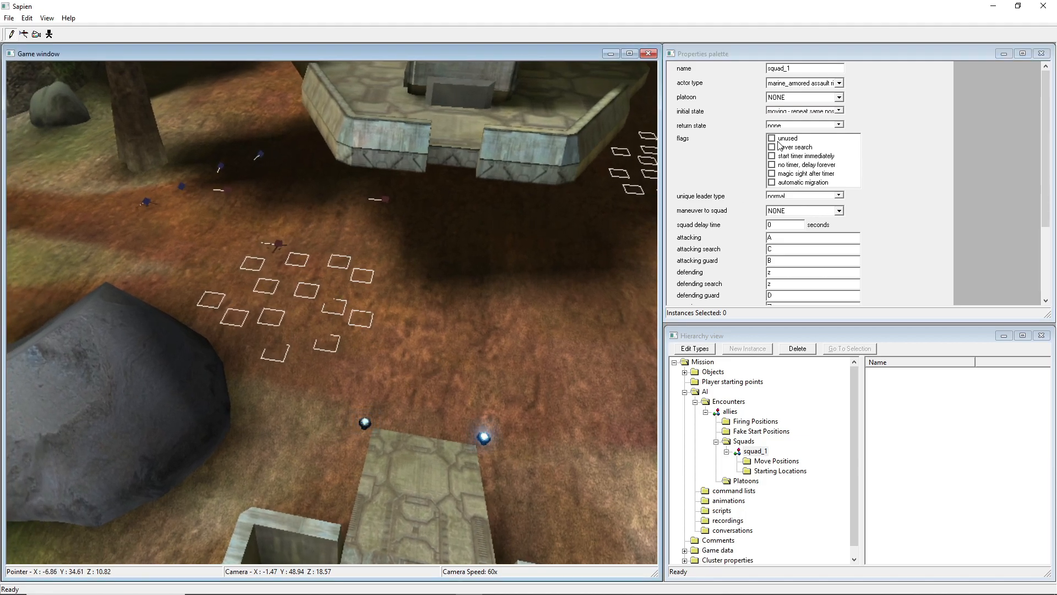
left_click(784, 111)
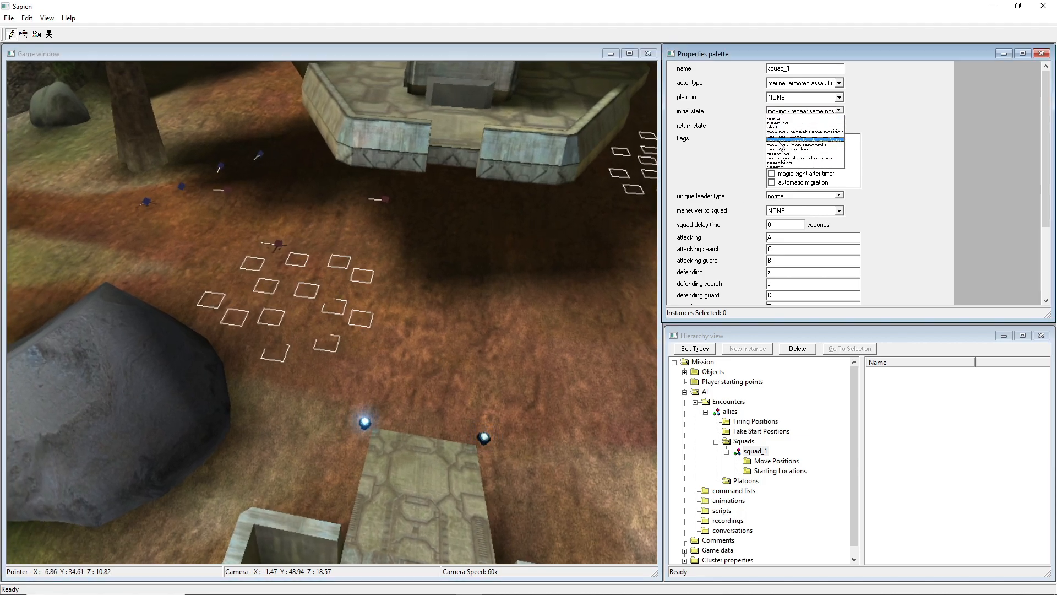
left_click(793, 132)
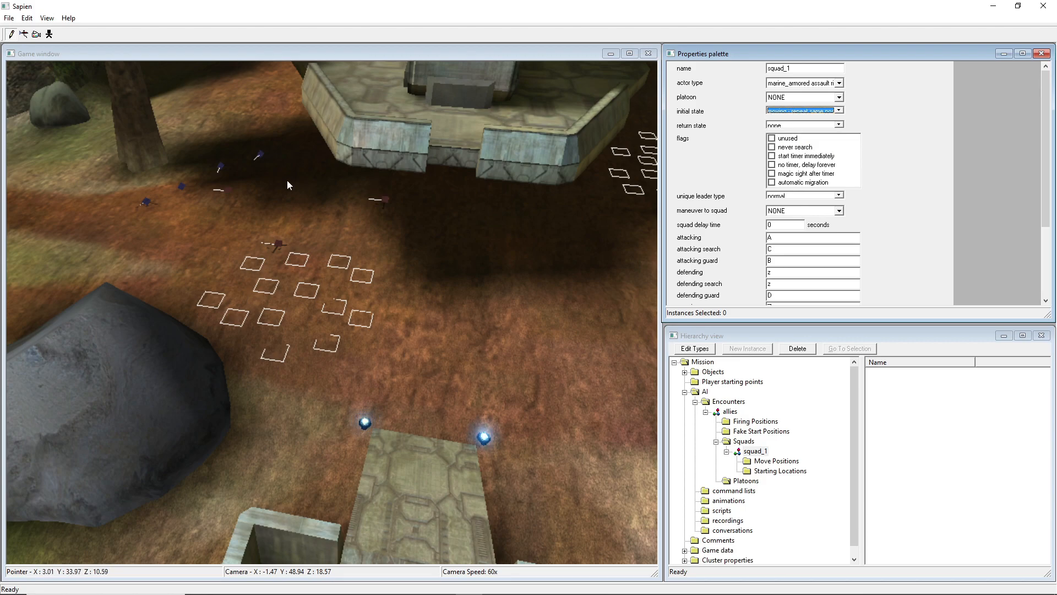
left_click(496, 224)
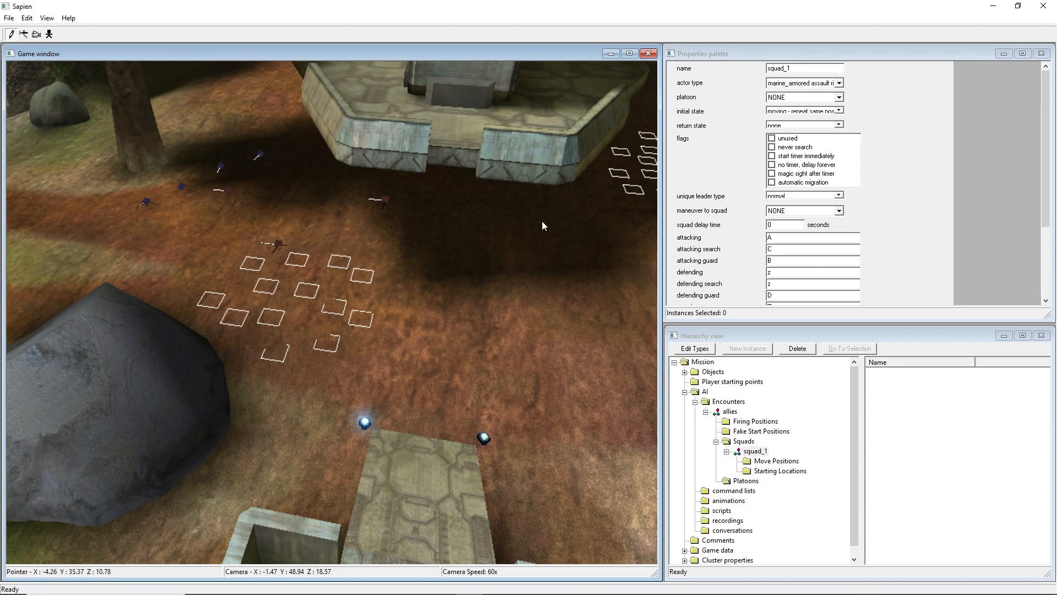
Set squad_1's initial state to moving - loop and check the squad's move positions.
scroll(795, 112, "down", 1)
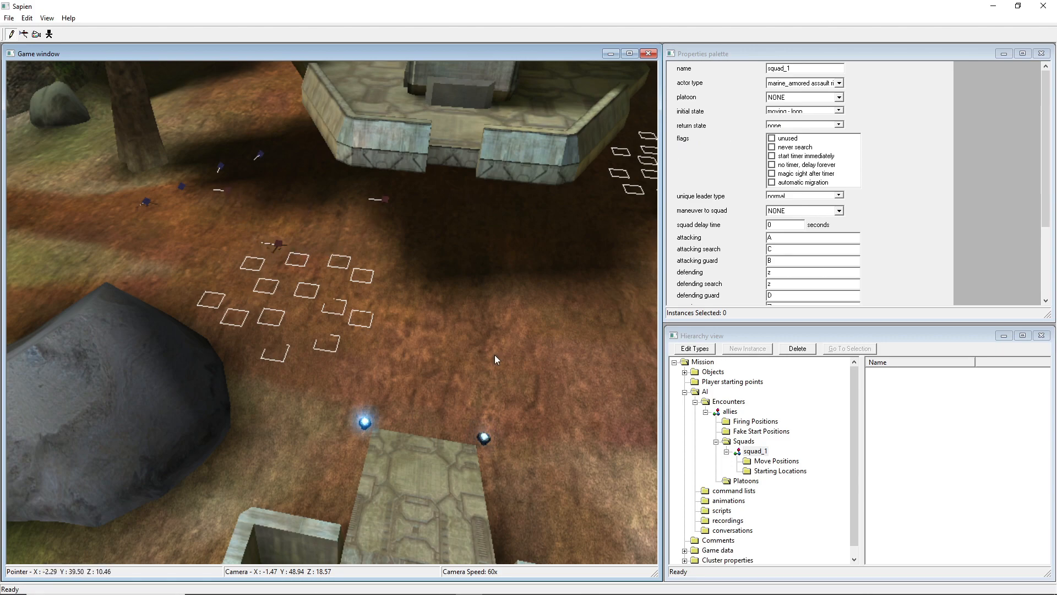
left_click(771, 462)
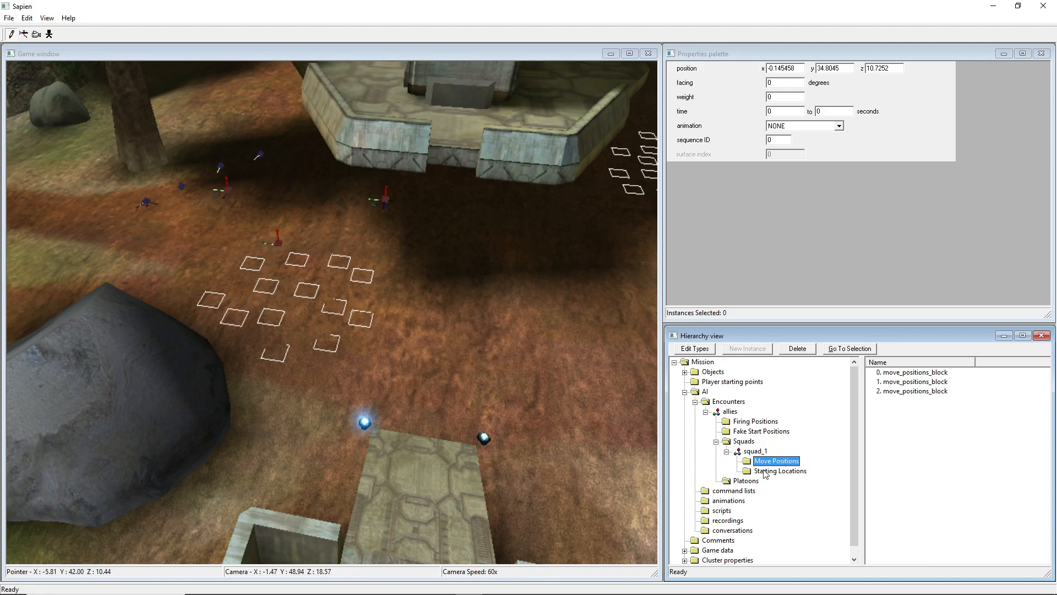
left_click(754, 452)
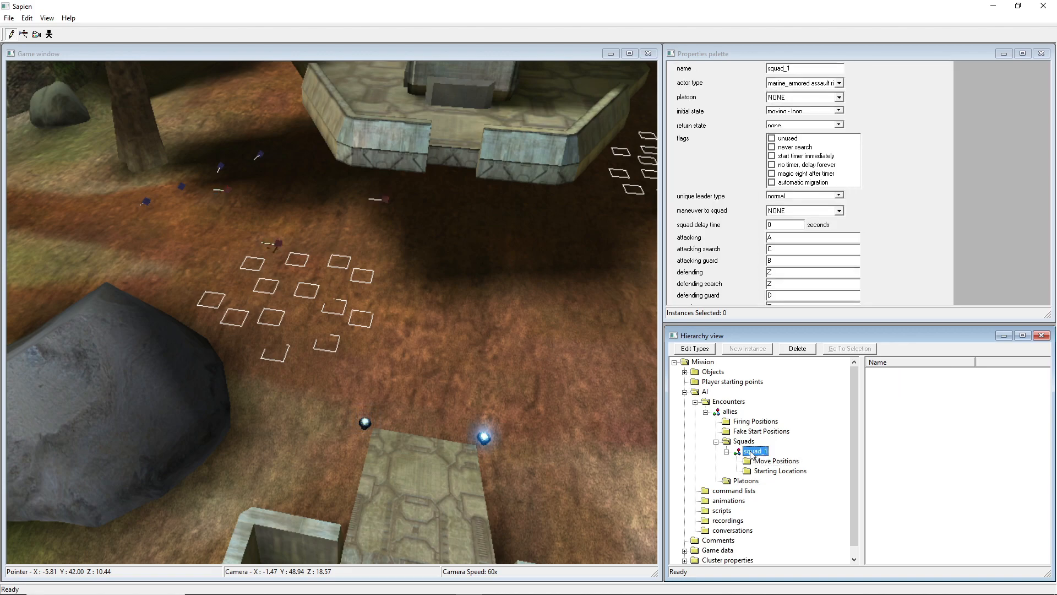
Try alert as squad_1's initial state, then set it to moving - loop back and forth.
left_click(809, 112)
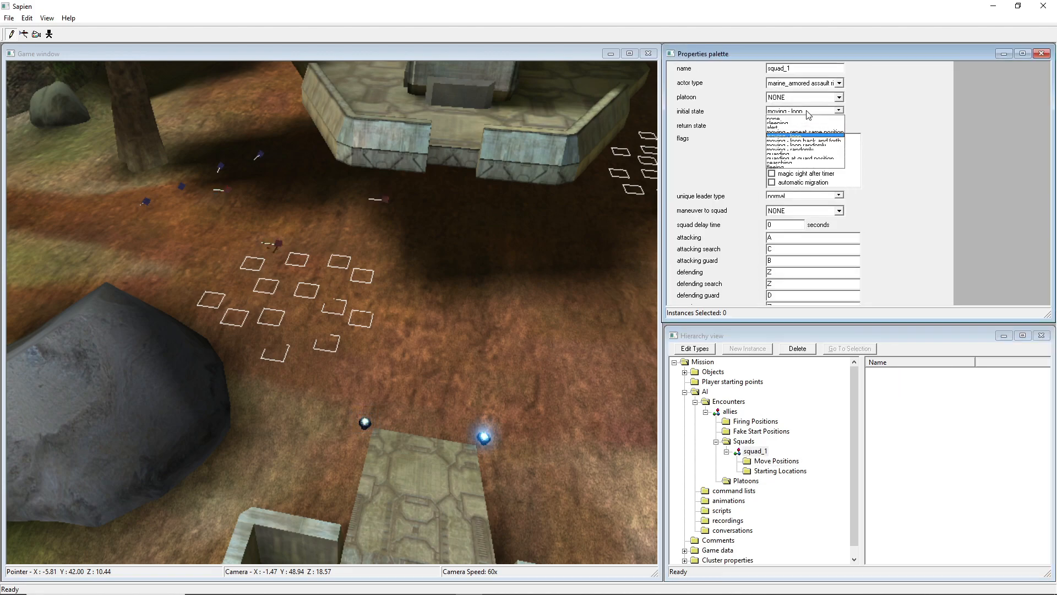
left_click(781, 127)
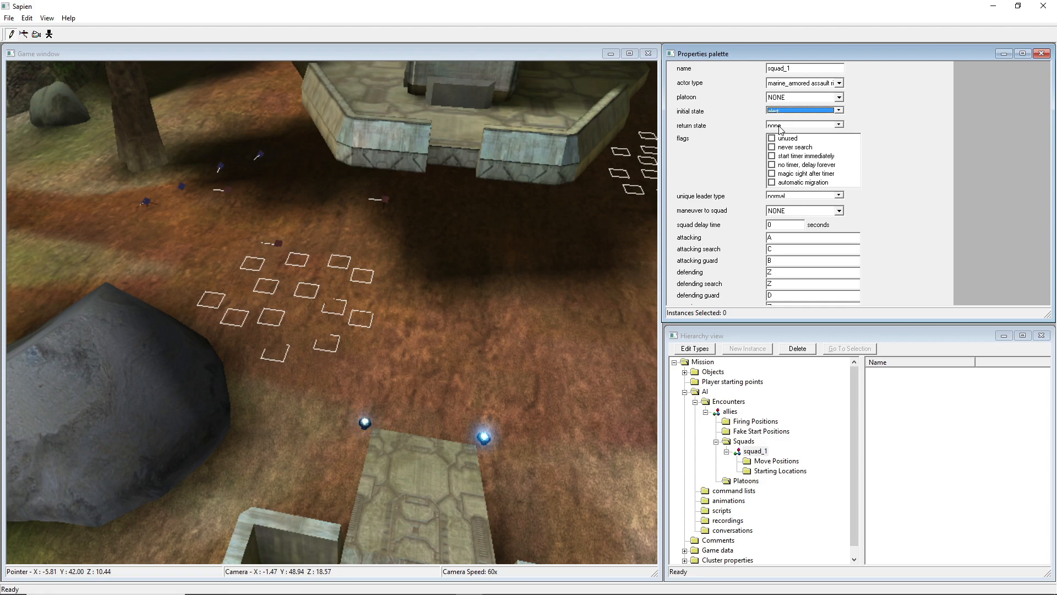
left_click(781, 112)
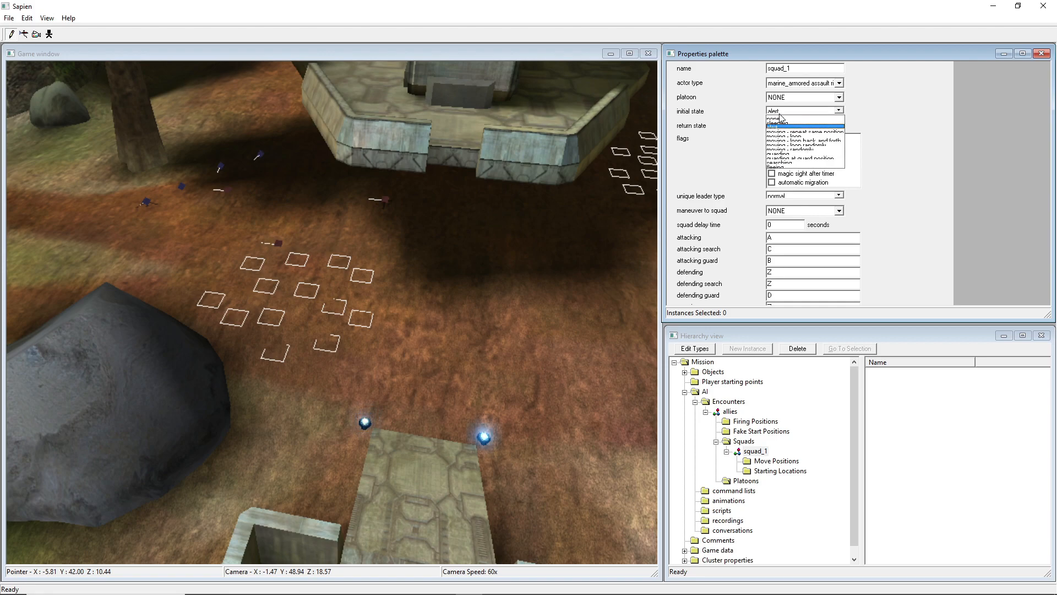
left_click(804, 141)
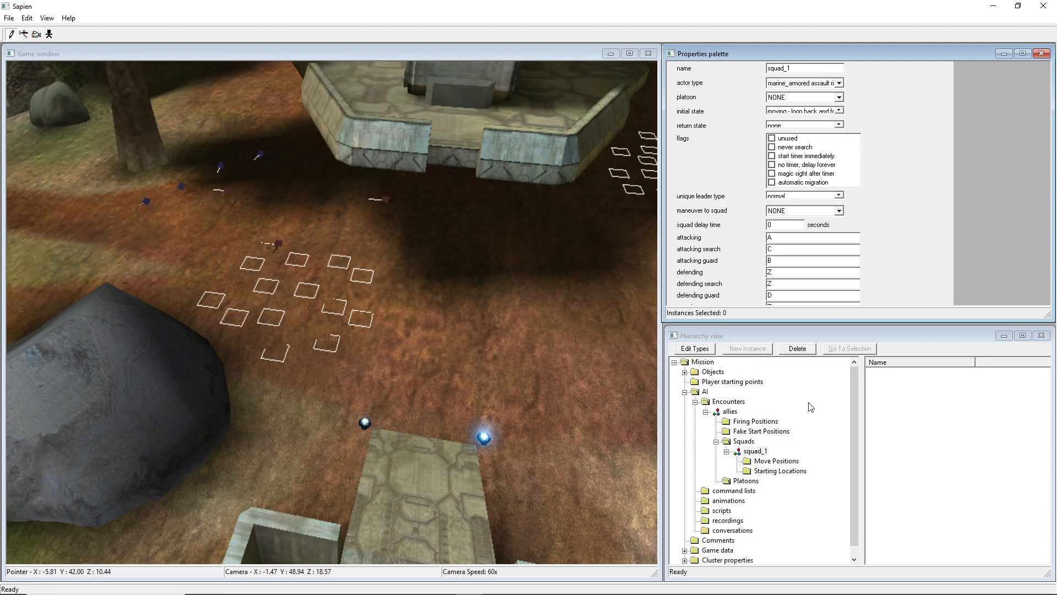
Examine where squad_1's move positions lie in the level and return to the squad's properties.
left_click(780, 461)
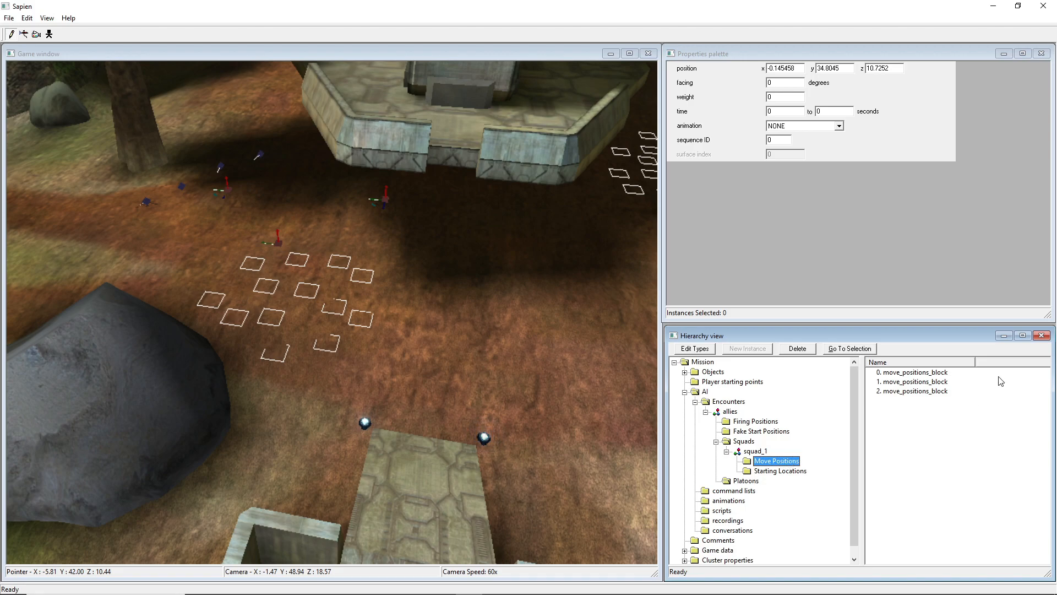
middle_click_drag(224, 184, 357, 185)
key("a")
middle_click_drag(297, 255, 317, 288)
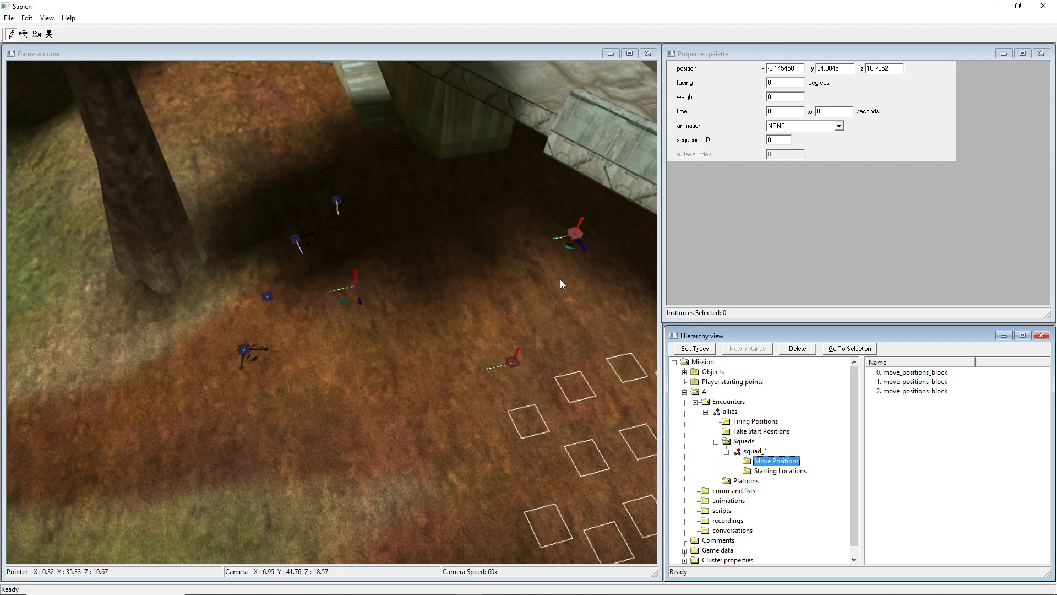
mouse_move(458, 247)
middle_mouse_down()
mouse_move(455, 176)
mouse_move(458, 247)
middle_mouse_up()
key("d")
key("d")
left_click(753, 453)
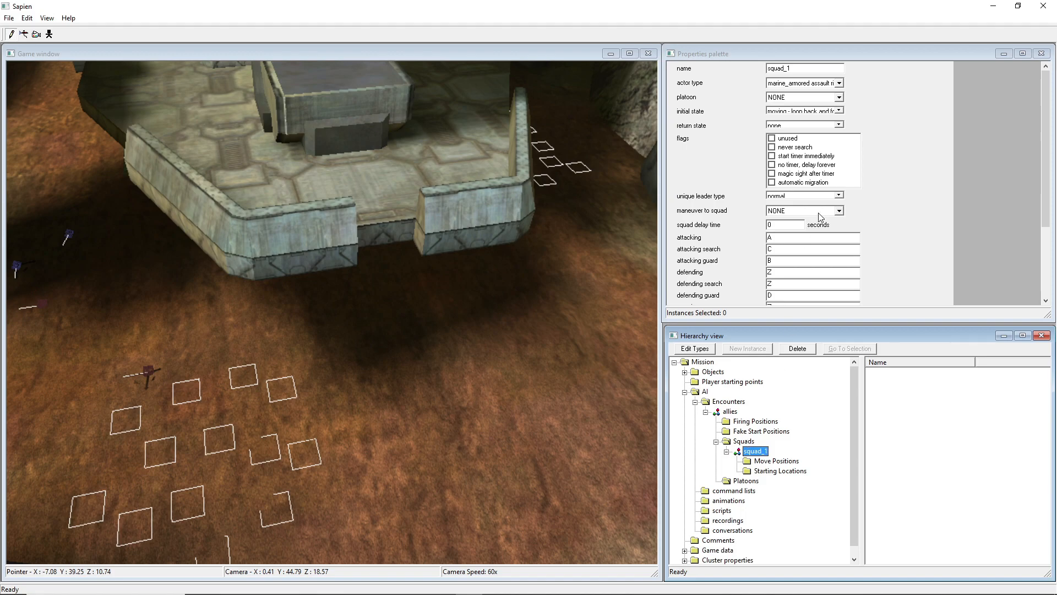
Set squad_1's initial state to moving - loop randomly and view the squad's area beside the base.
scroll(809, 109, "down", 1)
key("a")
middle_click_drag(475, 242, 476, 242)
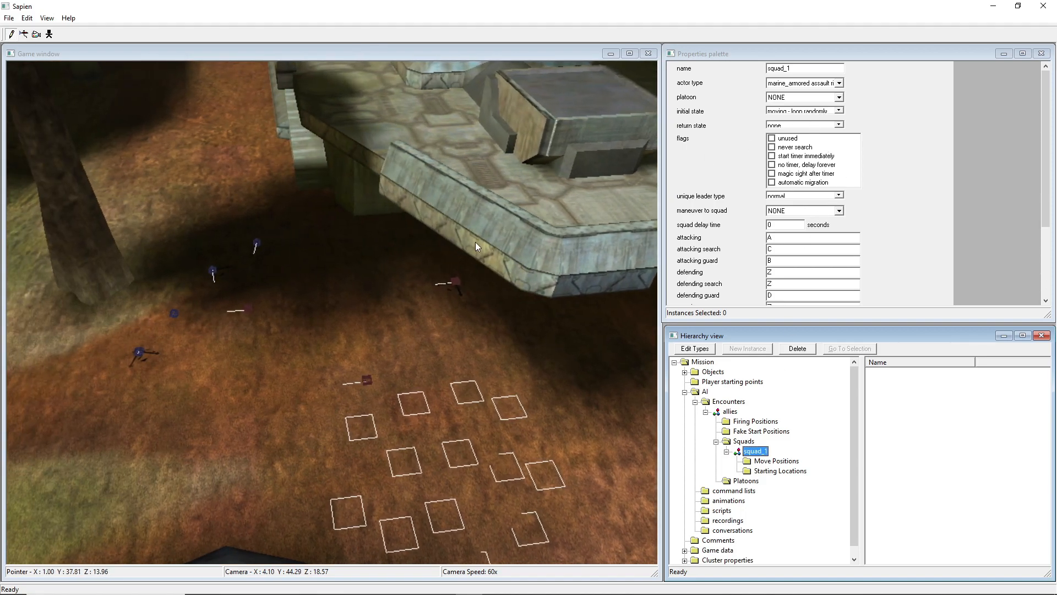
Set squad_1's initial state to moving - randomly.
scroll(826, 113, "down", 1)
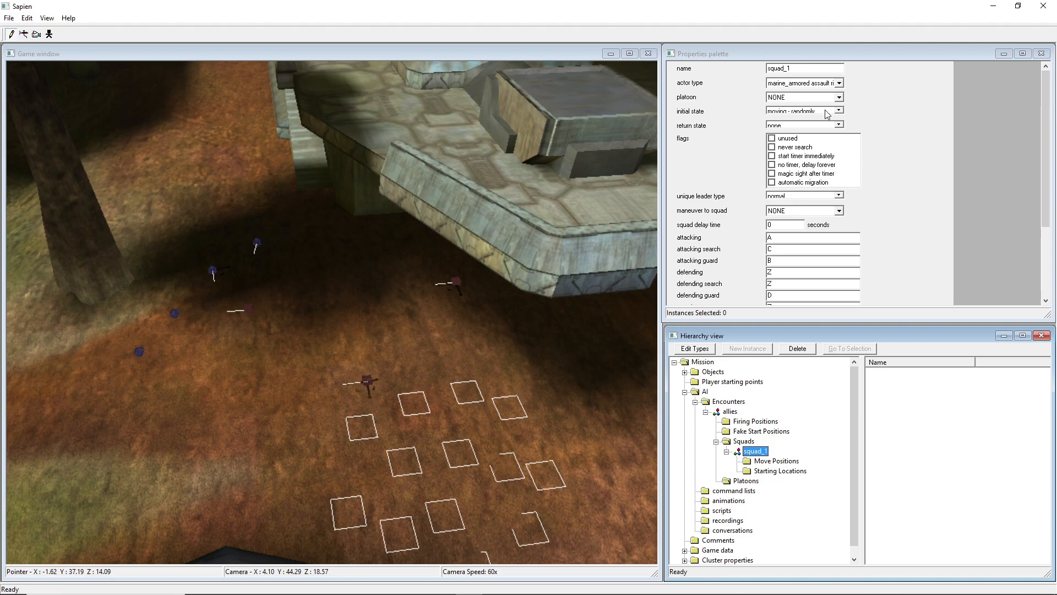
scroll(829, 115, "up", 1)
scroll(827, 111, "down", 1)
scroll(827, 111, "up", 1)
scroll(828, 114, "down", 1)
scroll(829, 114, "up", 1)
scroll(828, 114, "down", 1)
scroll(829, 114, "up", 1)
scroll(829, 115, "down", 1)
Set both the initial state and the return state of squad_1 to guarding.
left_click(830, 113)
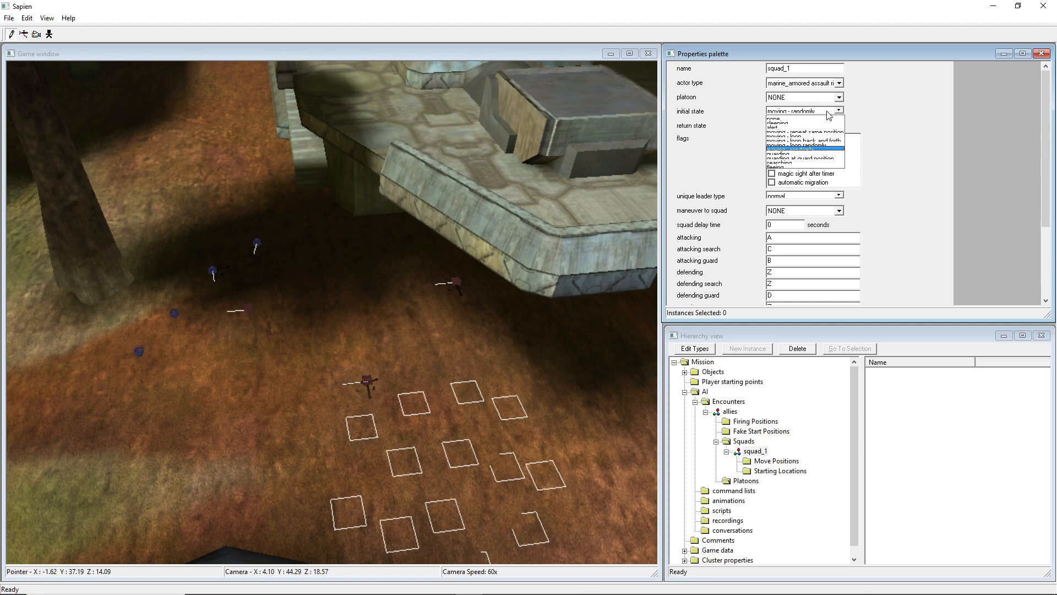
left_click(829, 112)
scroll(829, 114, "down", 1)
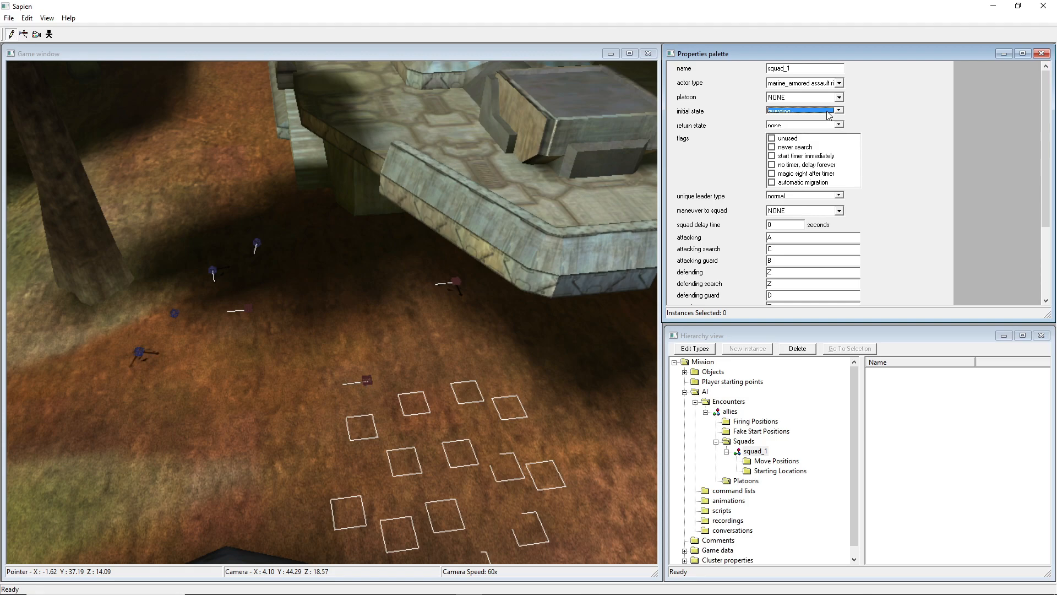
left_click(926, 137)
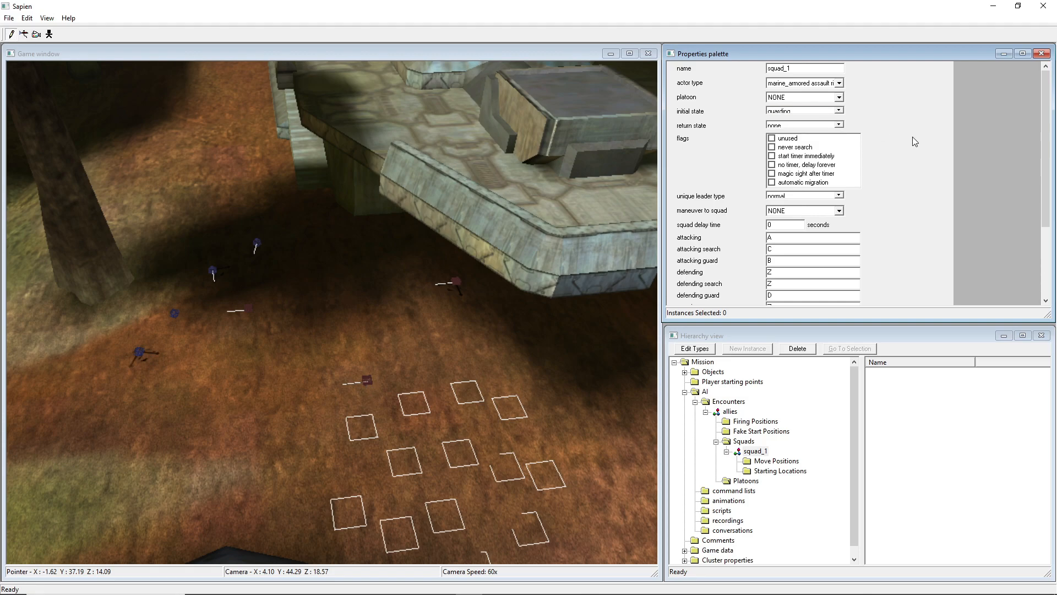
left_click(818, 125)
left_click(804, 172)
middle_click_drag(330, 311, 344, 352)
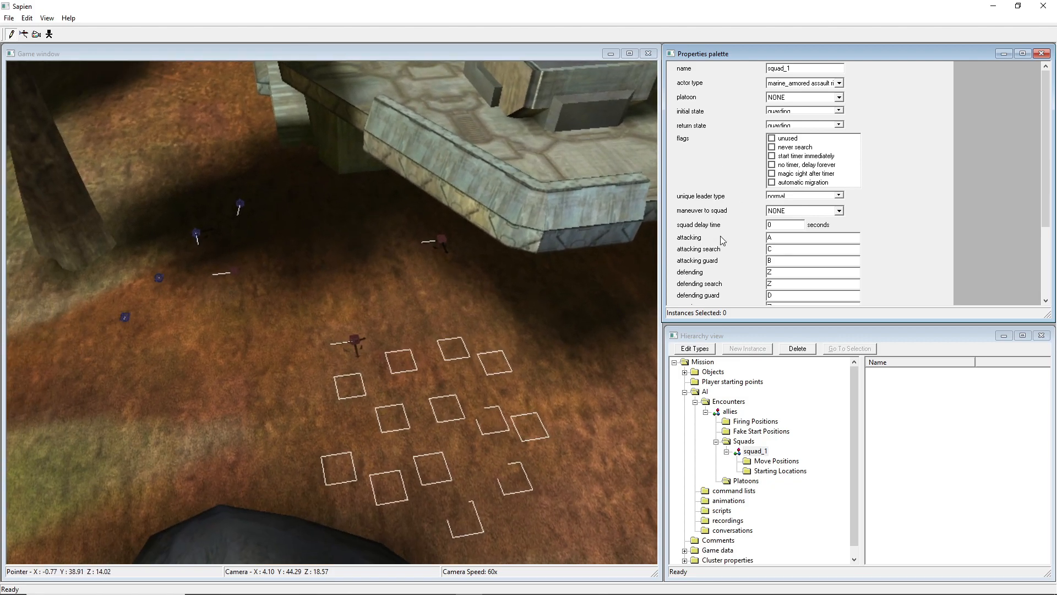
middle_click_drag(518, 244, 458, 246)
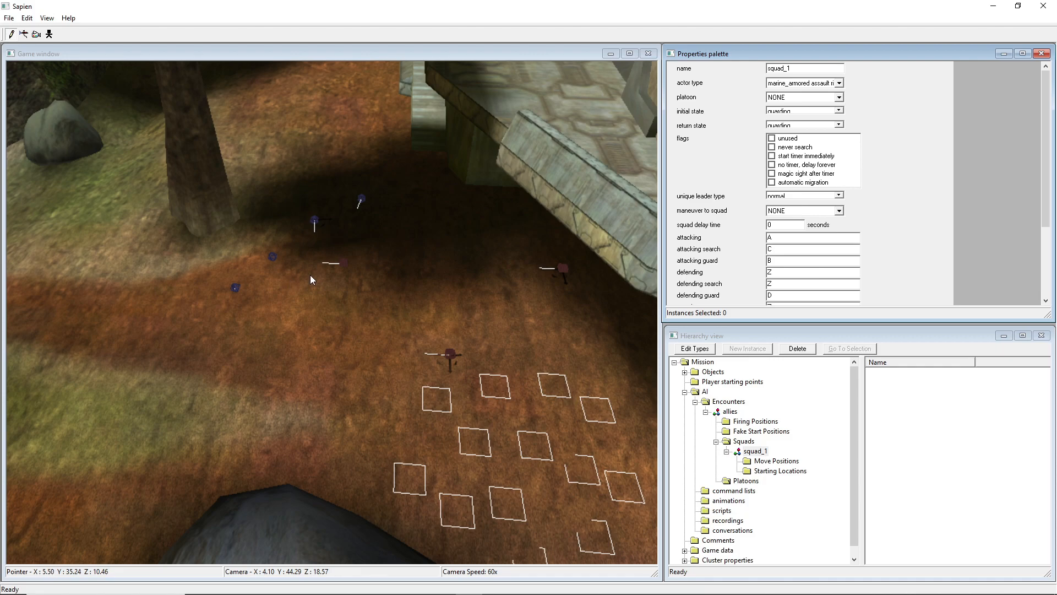
middle_click_drag(309, 276, 745, 142)
Set squad_1's return state to guarding at guard position.
left_click(801, 124)
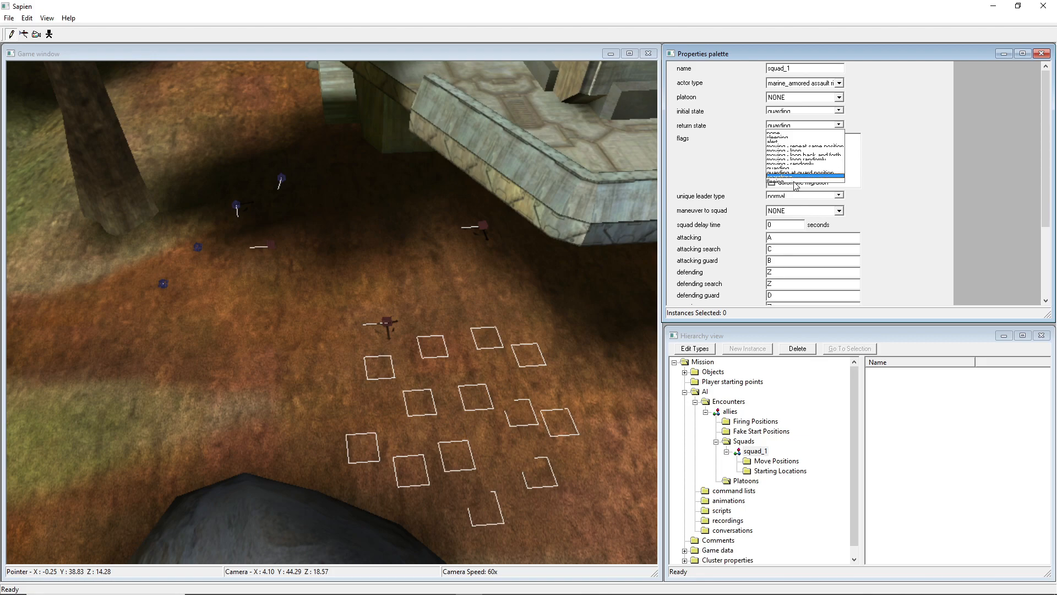
left_click(785, 173)
left_click(803, 125)
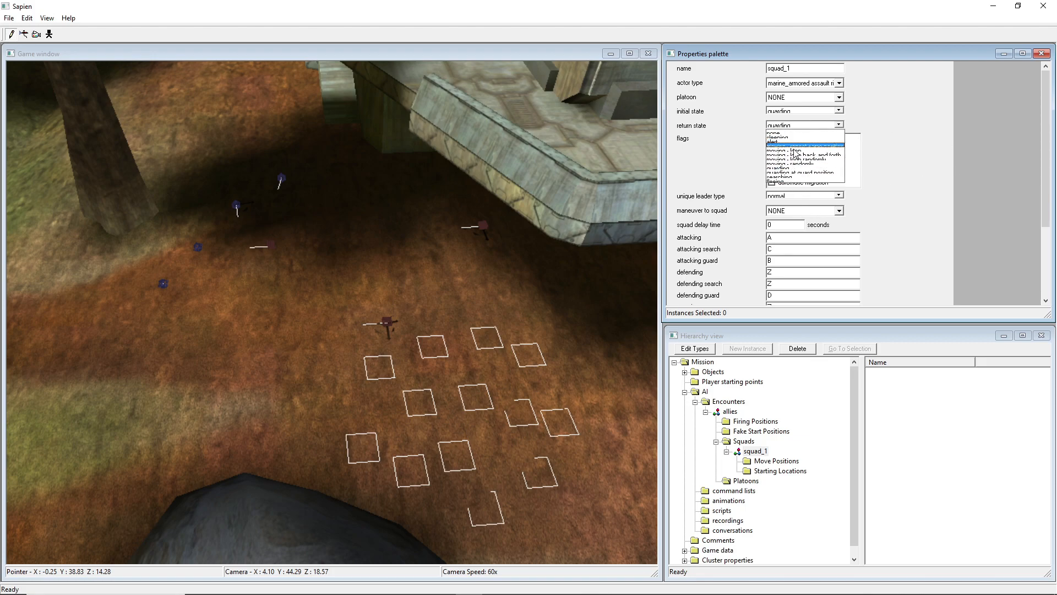
left_click(799, 174)
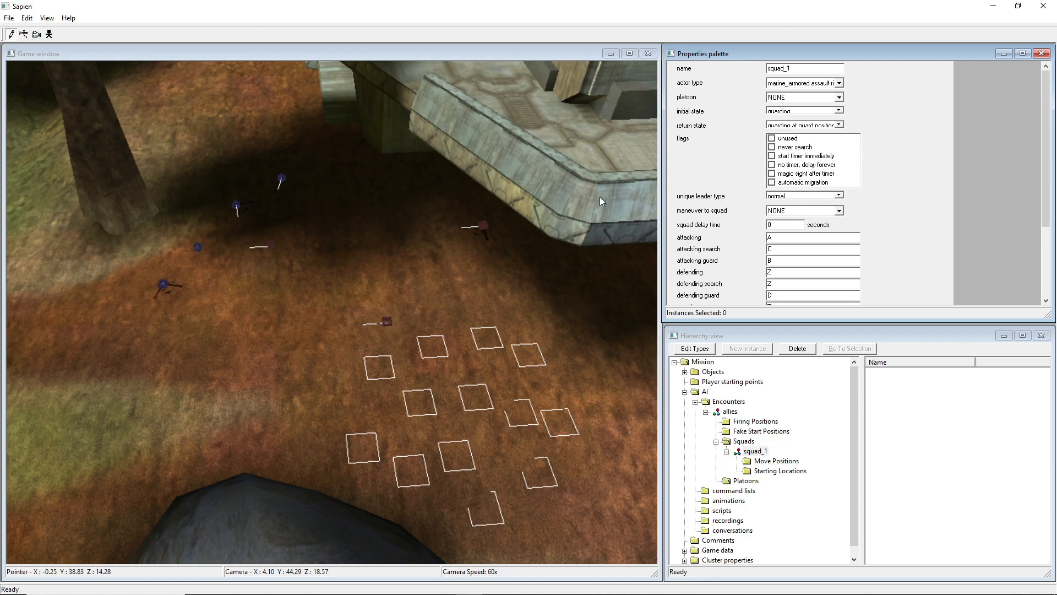
mouse_move(371, 210)
middle_mouse_down()
mouse_move(430, 170)
mouse_move(363, 176)
mouse_move(379, 204)
middle_mouse_up()
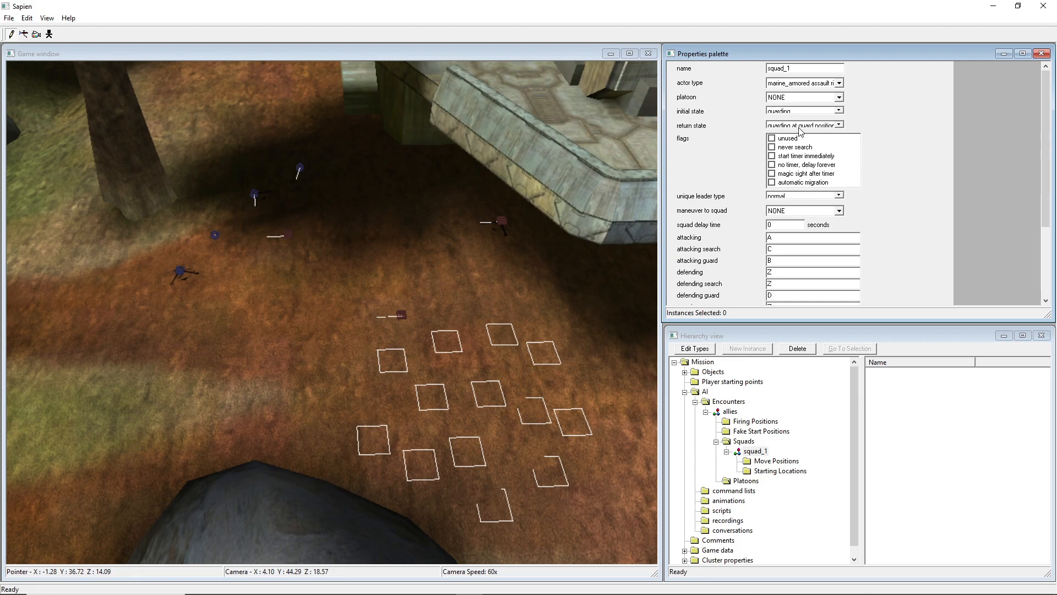
middle_click_drag(293, 181, 276, 333)
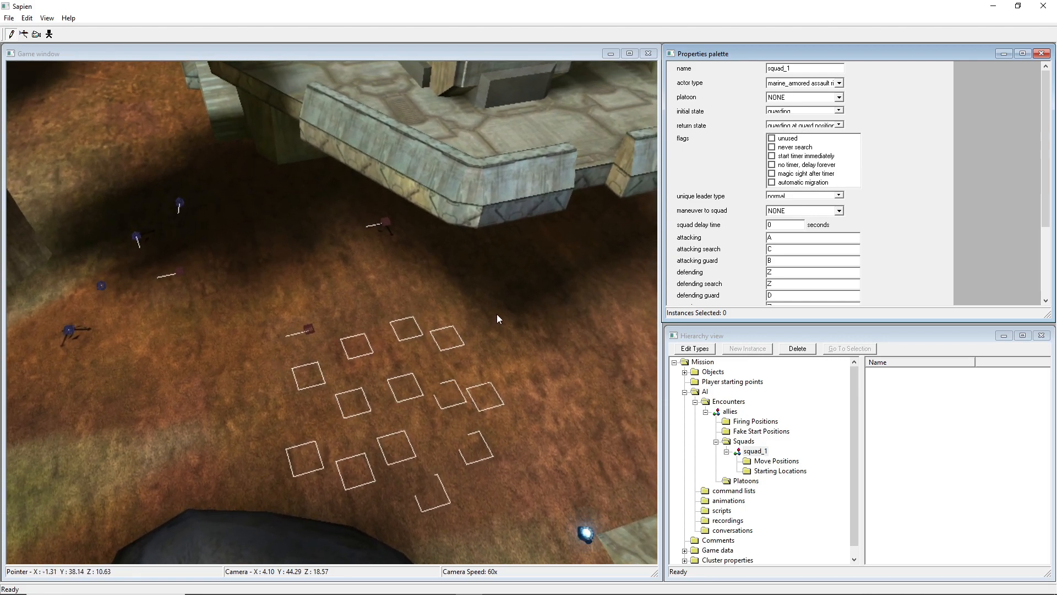
Set squad_1's return state to searching and examine the firing positions around the base.
left_click(794, 261)
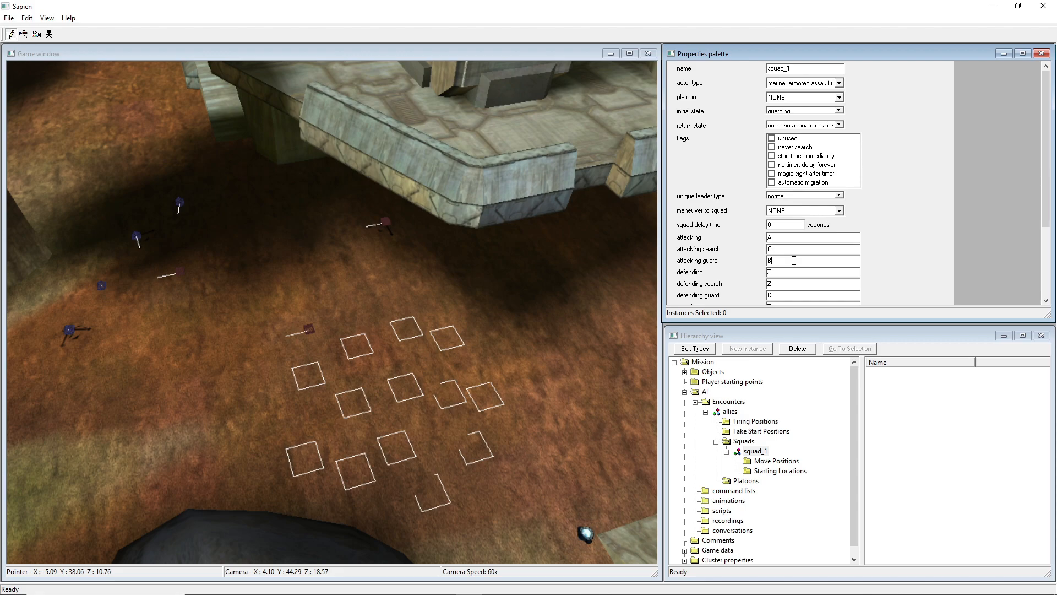
middle_click_drag(495, 309, 429, 298)
scroll(801, 126, "down", 1)
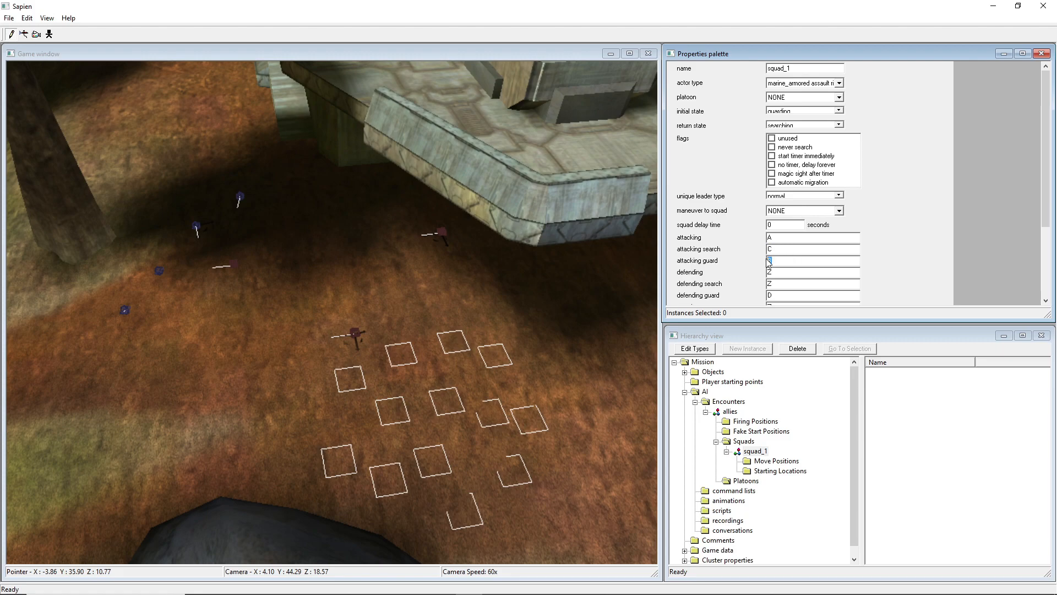
middle_click_drag(331, 312, 385, 300)
key("d")
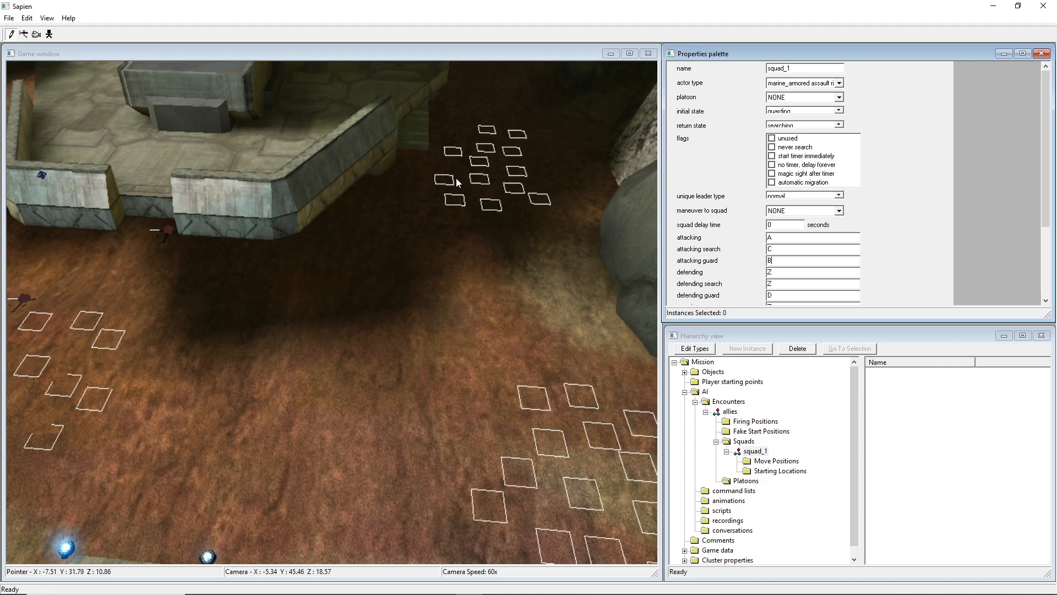
middle_click_drag(377, 218, 422, 206)
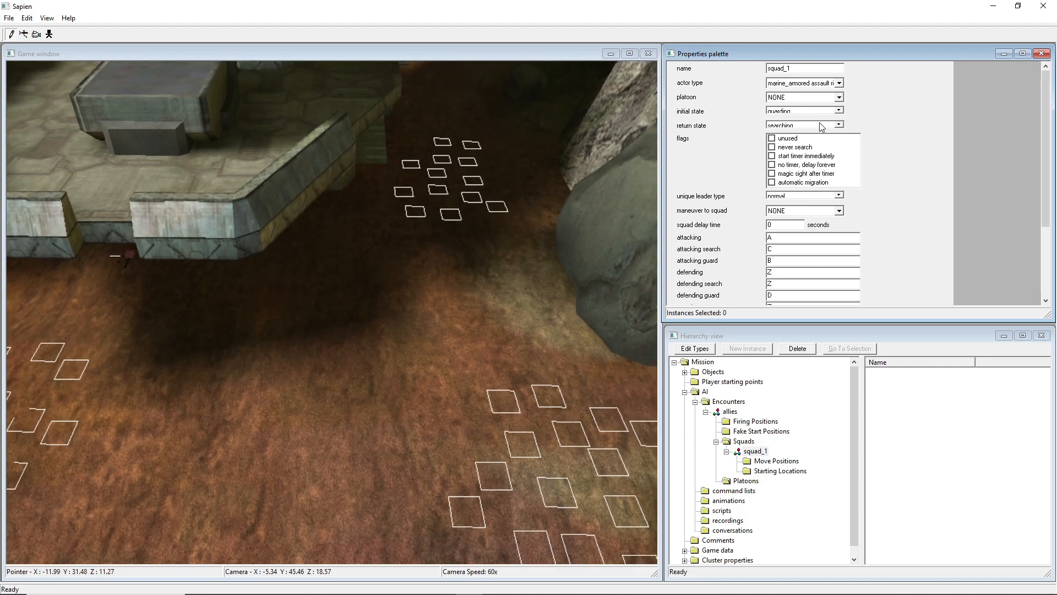
Set squad_1's return state to fleeing and check its defending guard group.
left_click(821, 127)
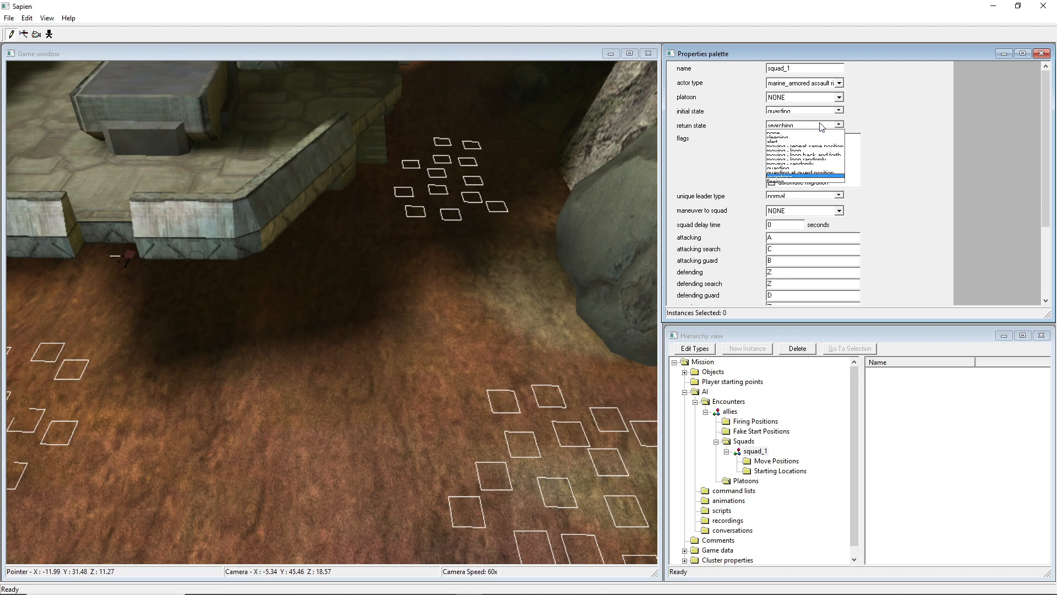
left_click(804, 181)
left_click(511, 230)
middle_click_drag(429, 297, 523, 297)
key("a")
key("w")
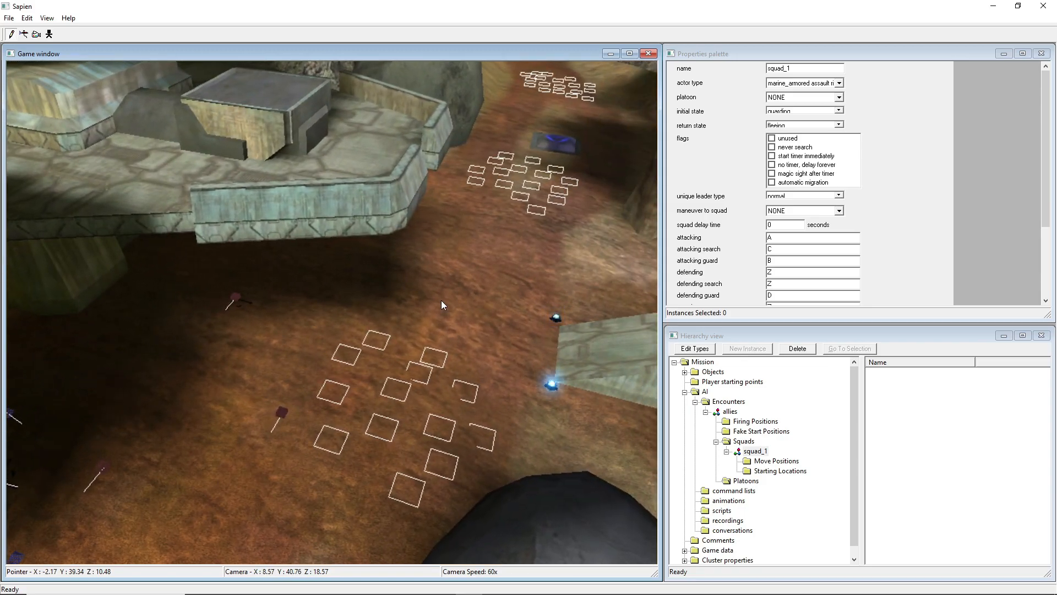
scroll(916, 222, "down", 1)
scroll(916, 226, "down", 1)
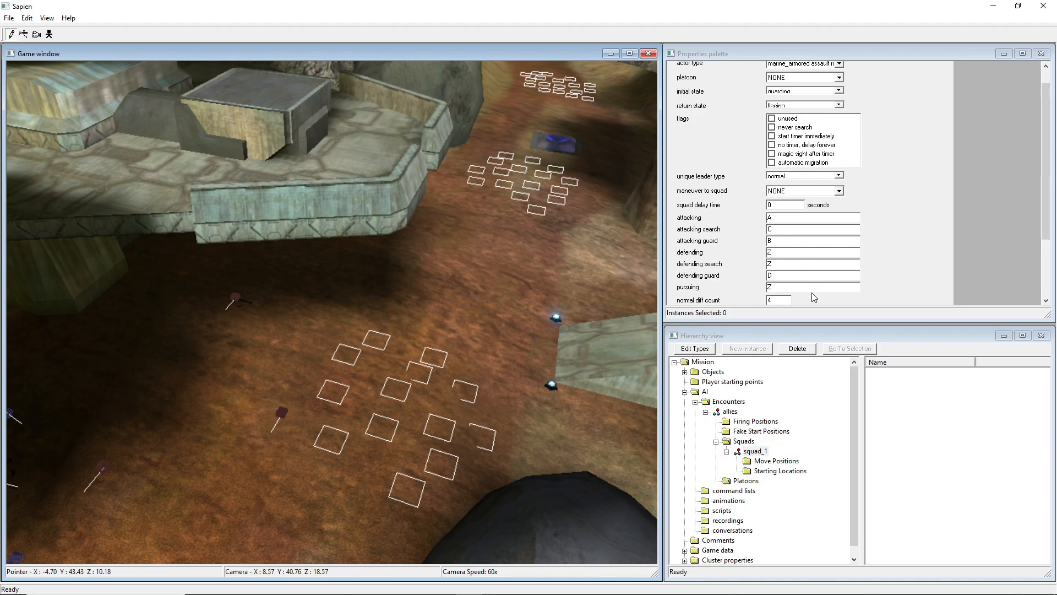
left_click(798, 277)
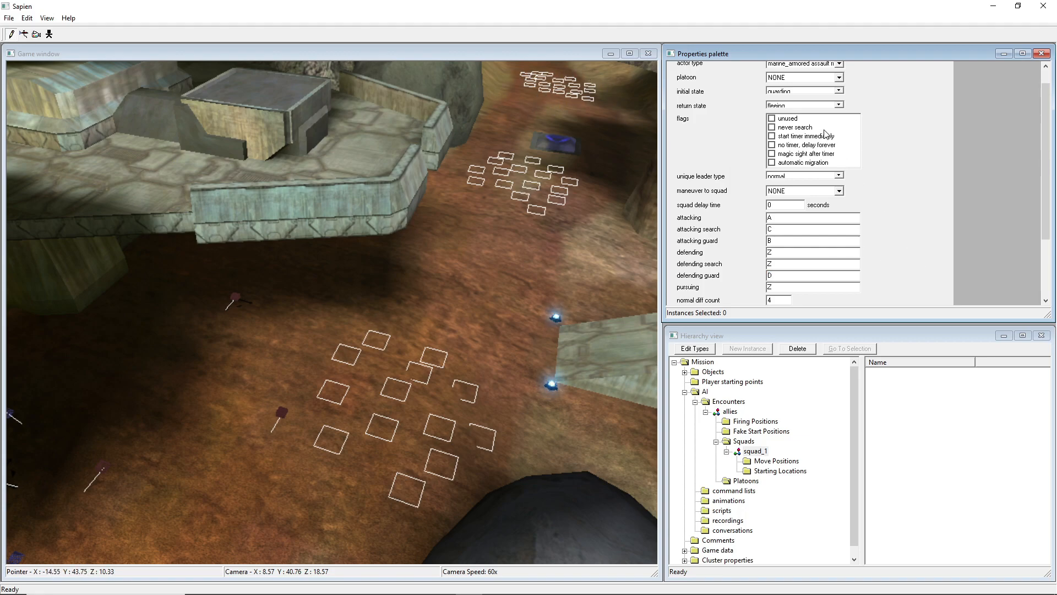
Set squad_1's initial state to fleeing and its return state to guarding, and examine the firing positions near the base.
left_click(787, 92)
left_click(782, 150)
left_click(780, 105)
left_click(780, 148)
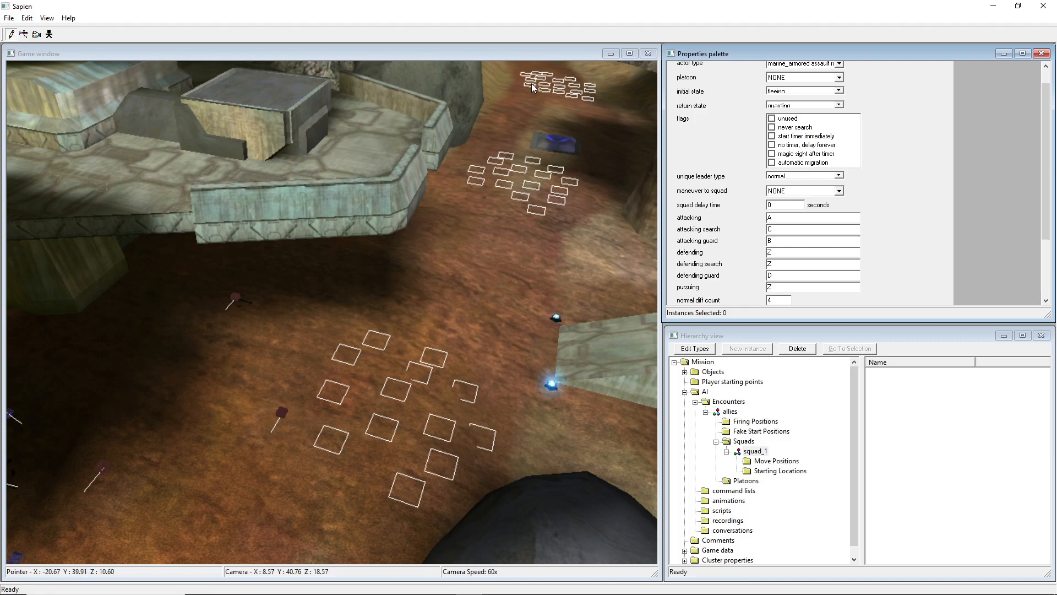
left_click_drag(774, 275, 722, 282)
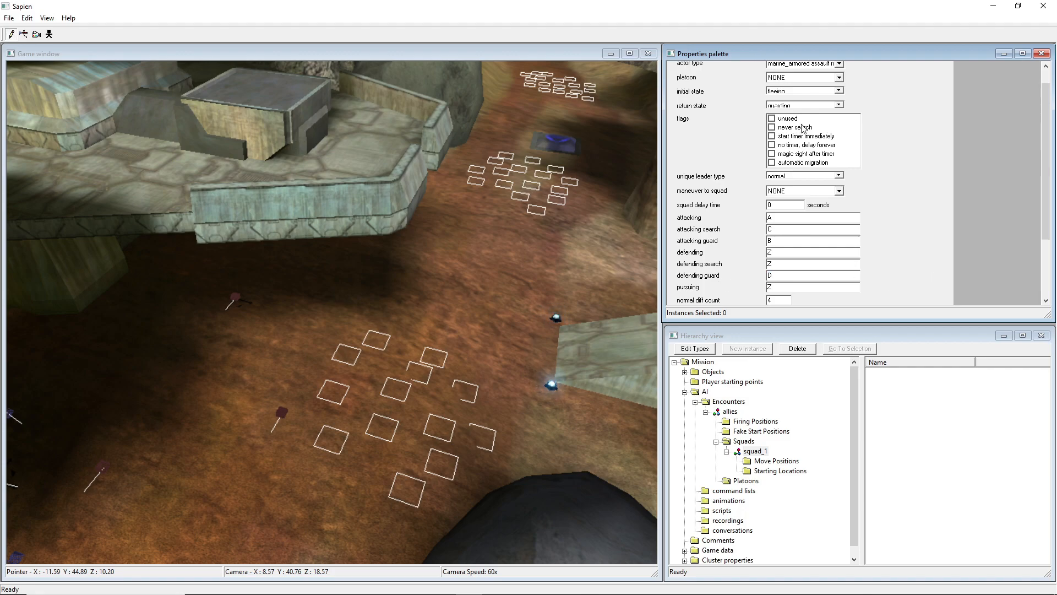
key("d")
middle_click_drag(533, 321, 452, 308)
key("d")
key("a")
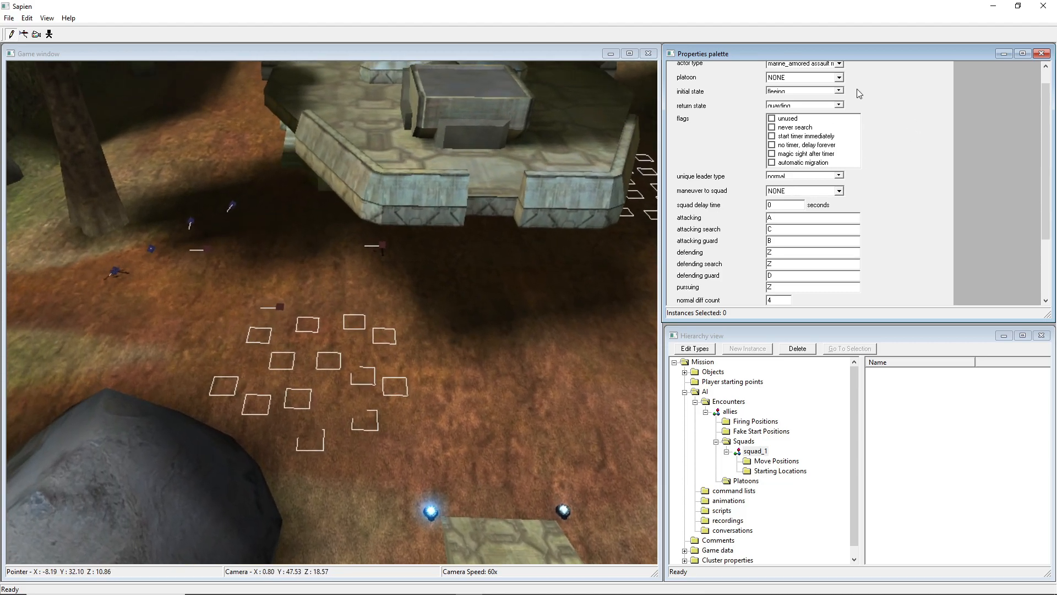
Set squad_1's initial state back to guarding and reselect guarding as its return state.
left_click(825, 92)
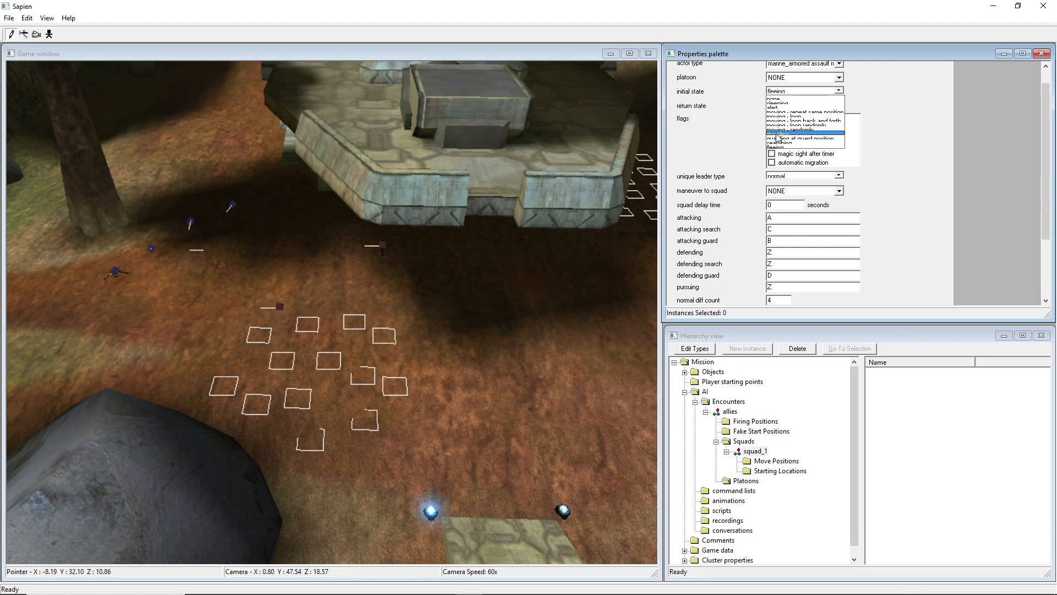
left_click(778, 136)
left_click(796, 105)
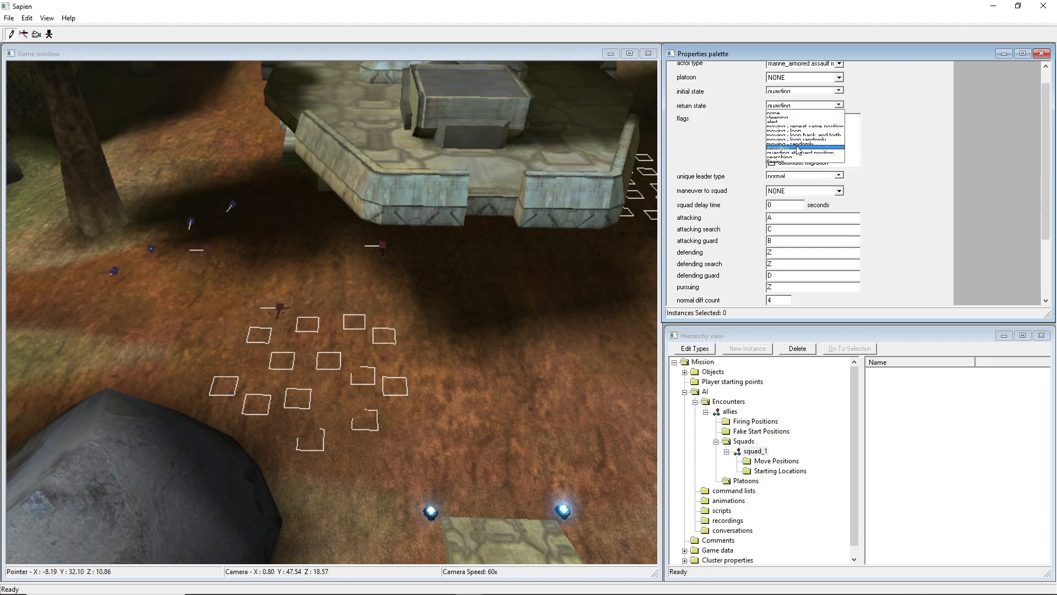
left_click(797, 147)
Try guarding at guard position as squad_1's return state, then set it to searching.
left_click(826, 105)
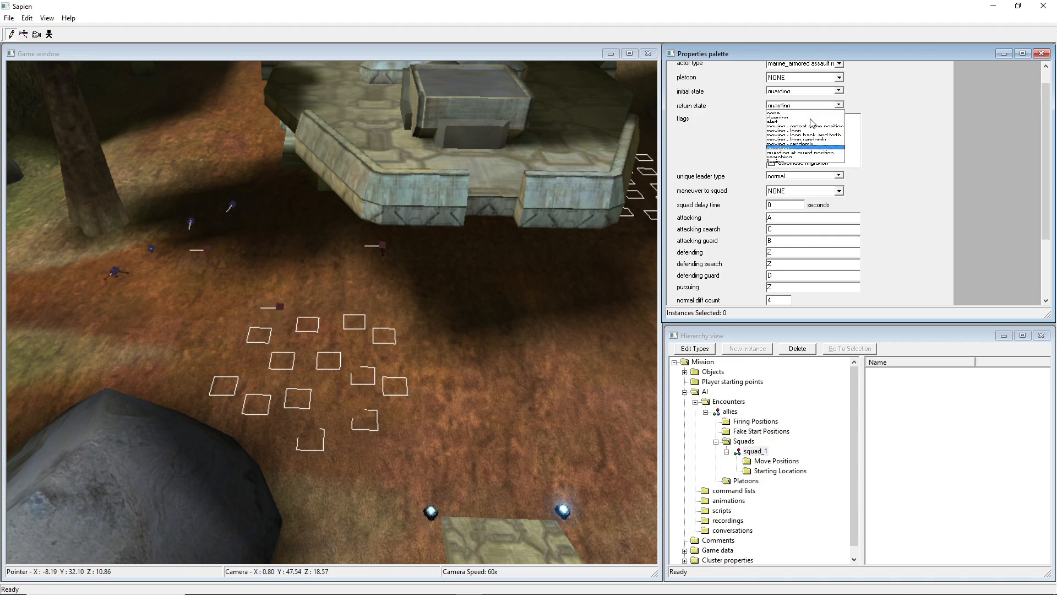
left_click(787, 152)
left_click(793, 106)
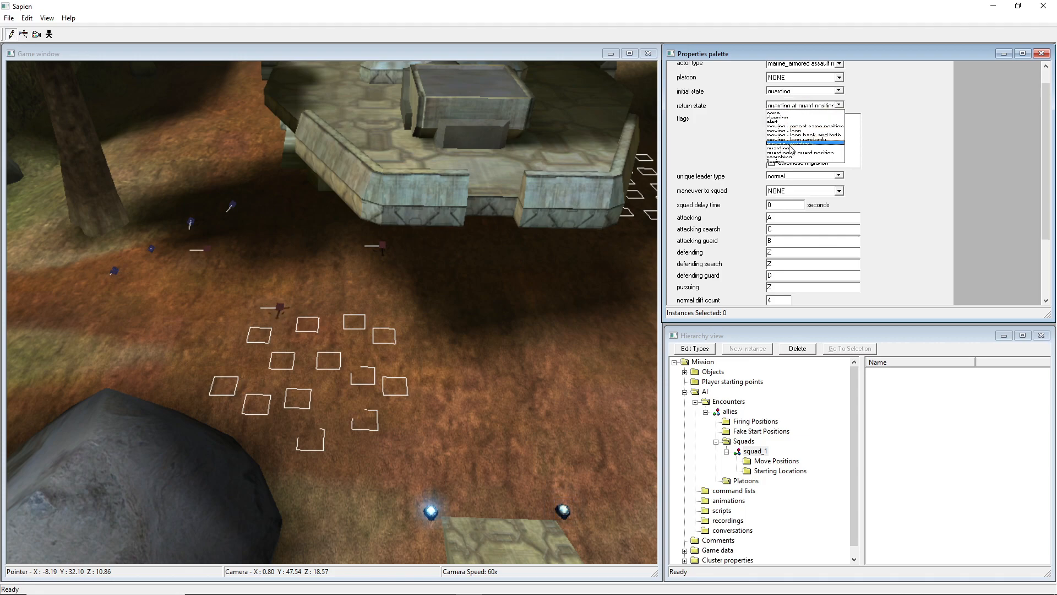
left_click(798, 160)
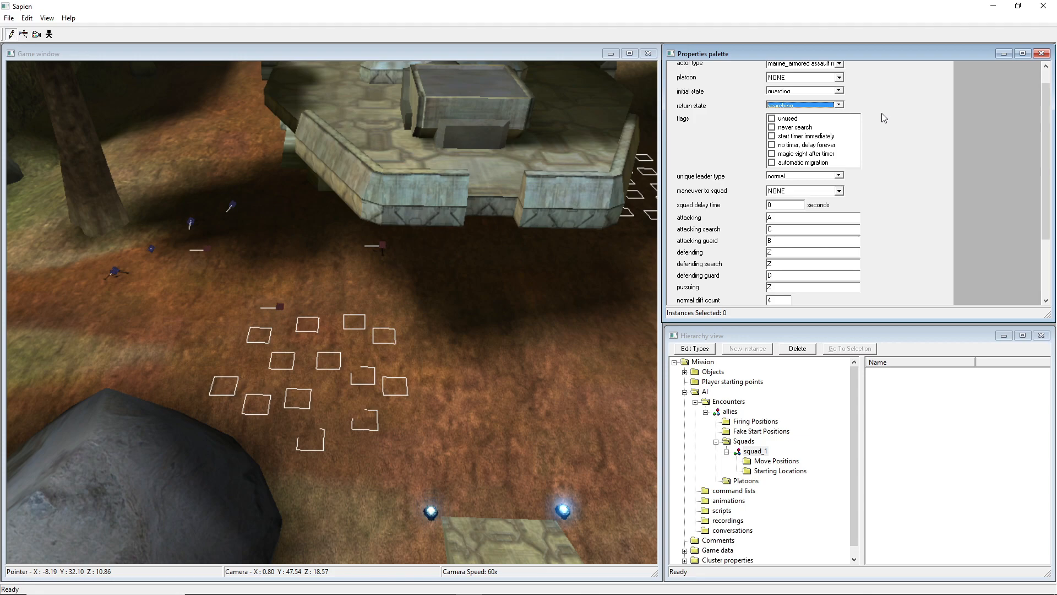
left_click(887, 112)
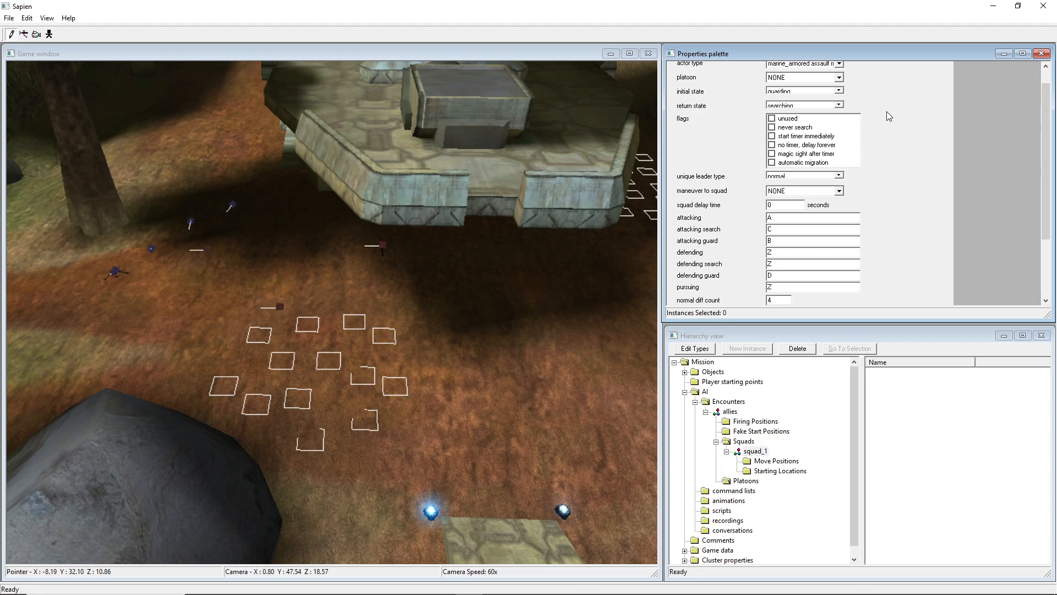
Set both squad_1's return state and its initial state to alert.
left_click(792, 107)
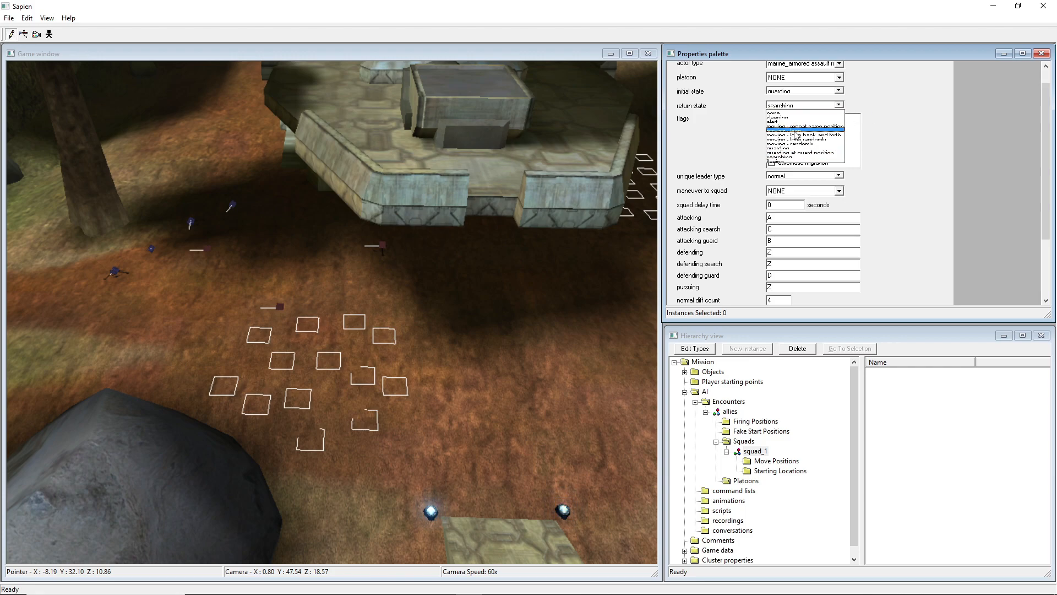
left_click(775, 122)
left_click(779, 91)
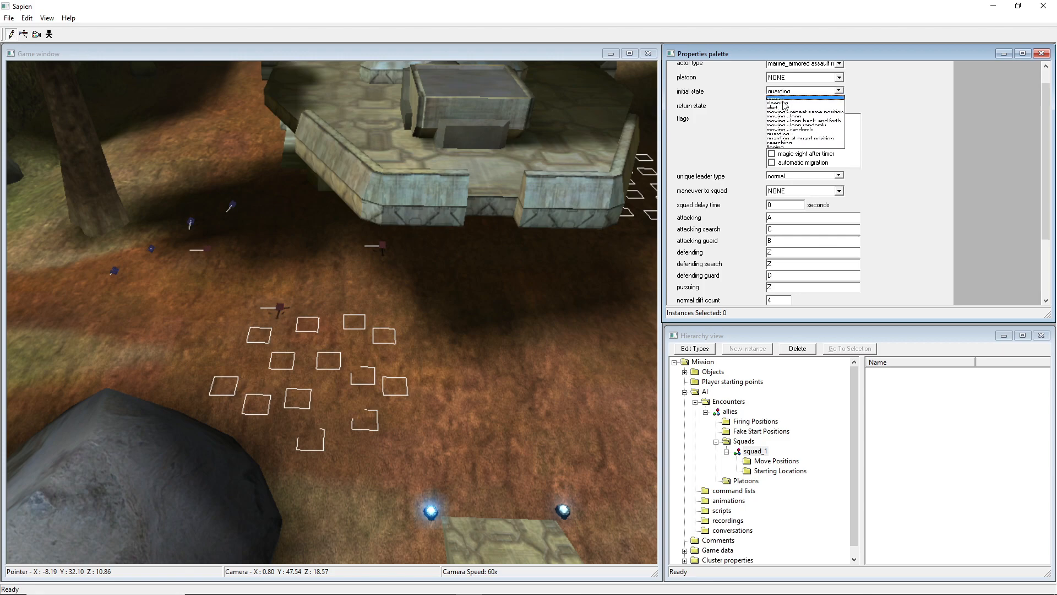
left_click(781, 108)
Set squad_1's return state to moving - loop, then try guarding as its initial state before setting that to moving - randomly.
left_click(786, 106)
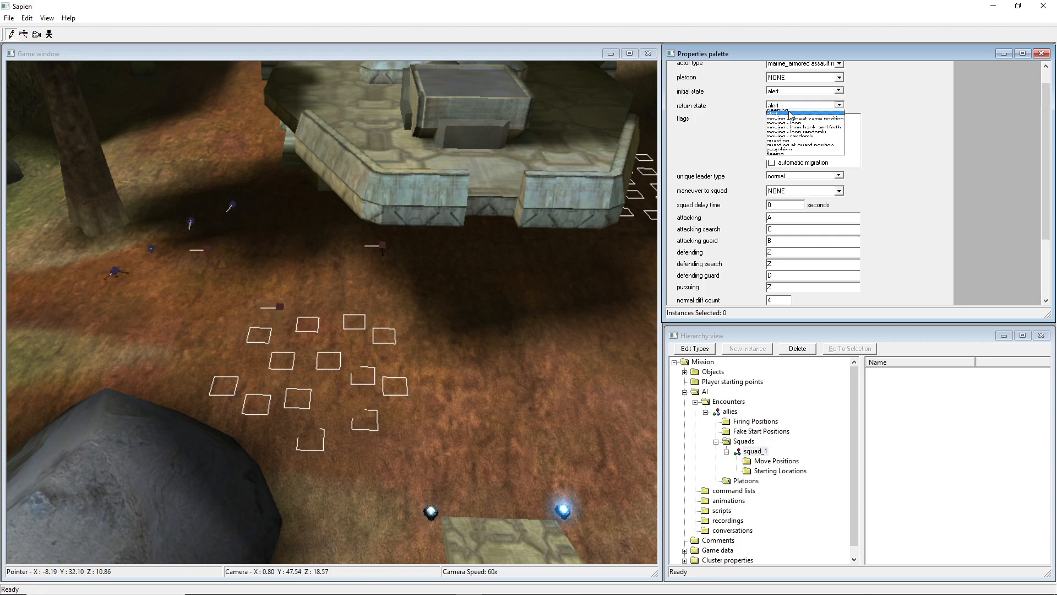
left_click(793, 133)
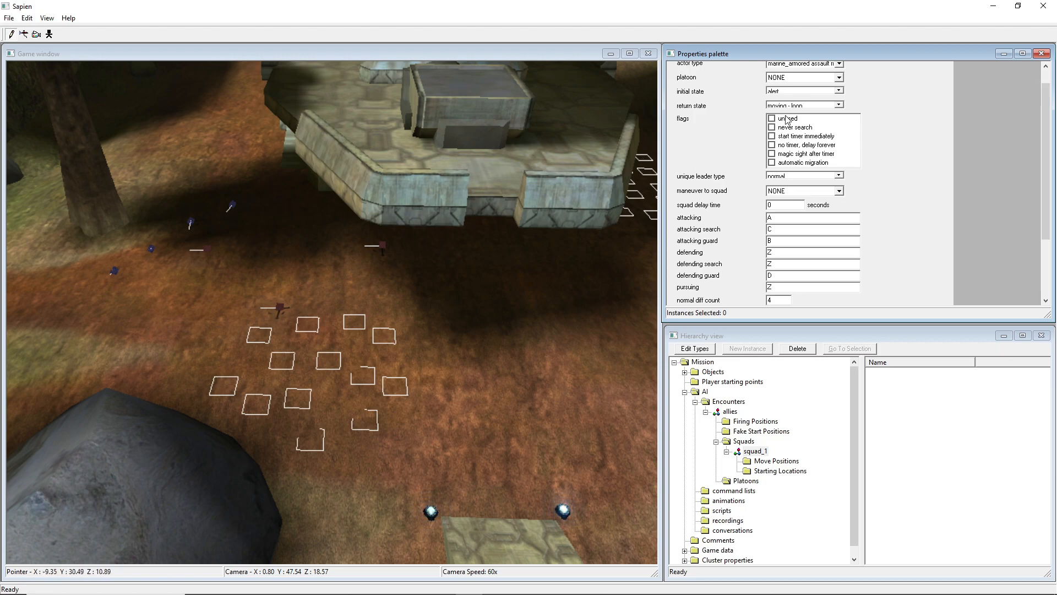
left_click(789, 92)
left_click(796, 136)
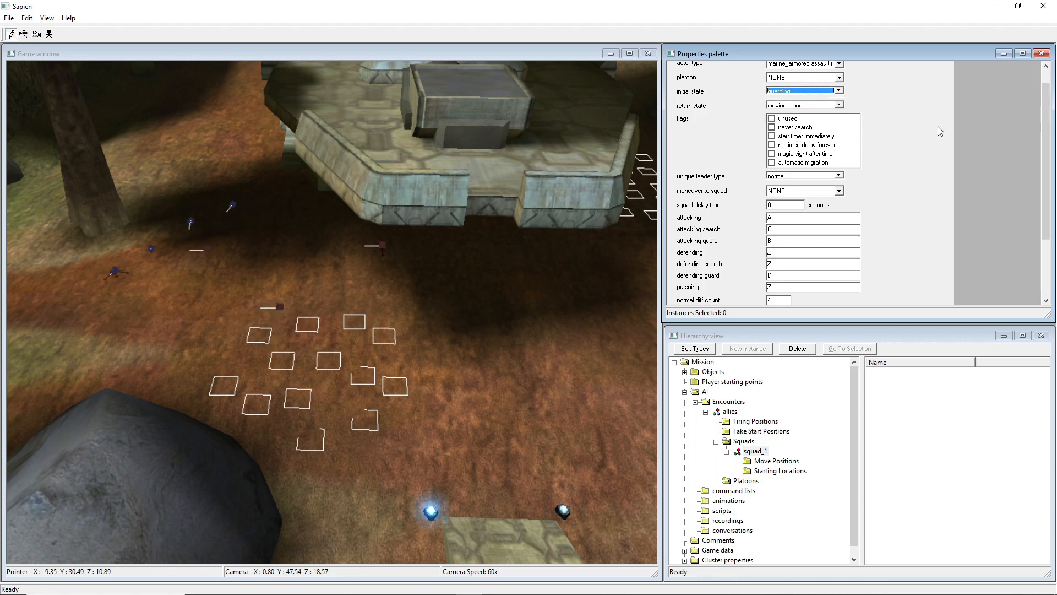
left_click(789, 91)
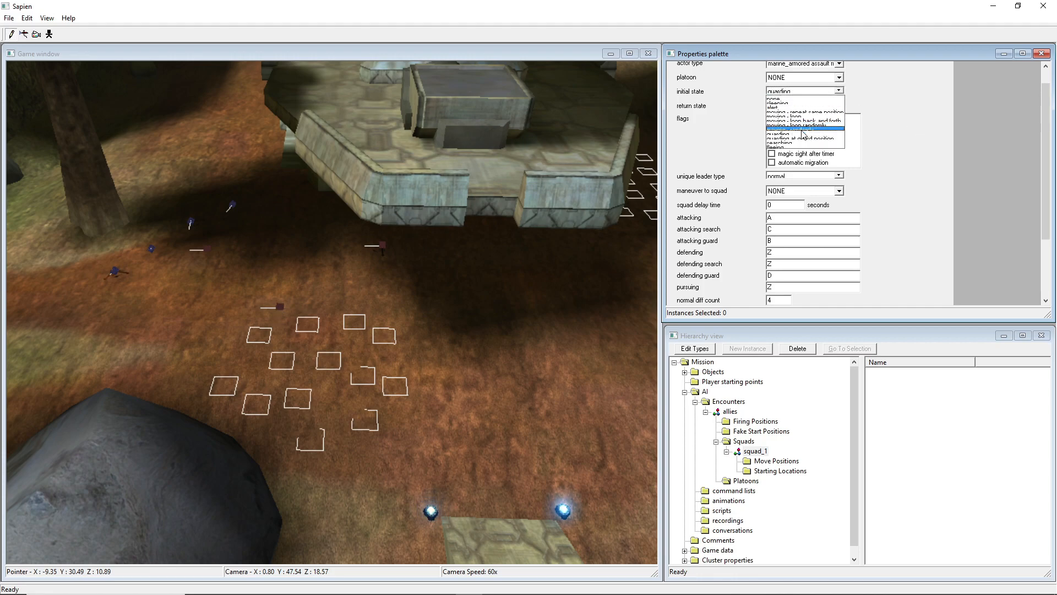
left_click(799, 130)
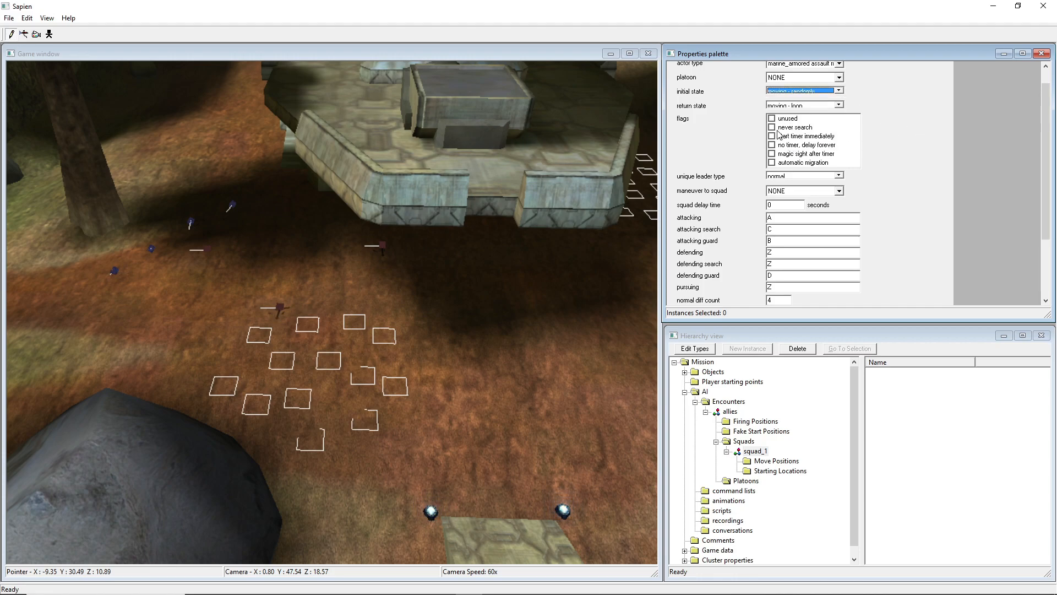
Set squad_1's initial state to guarding.
scroll(790, 93, "down", 1)
left_click(948, 115)
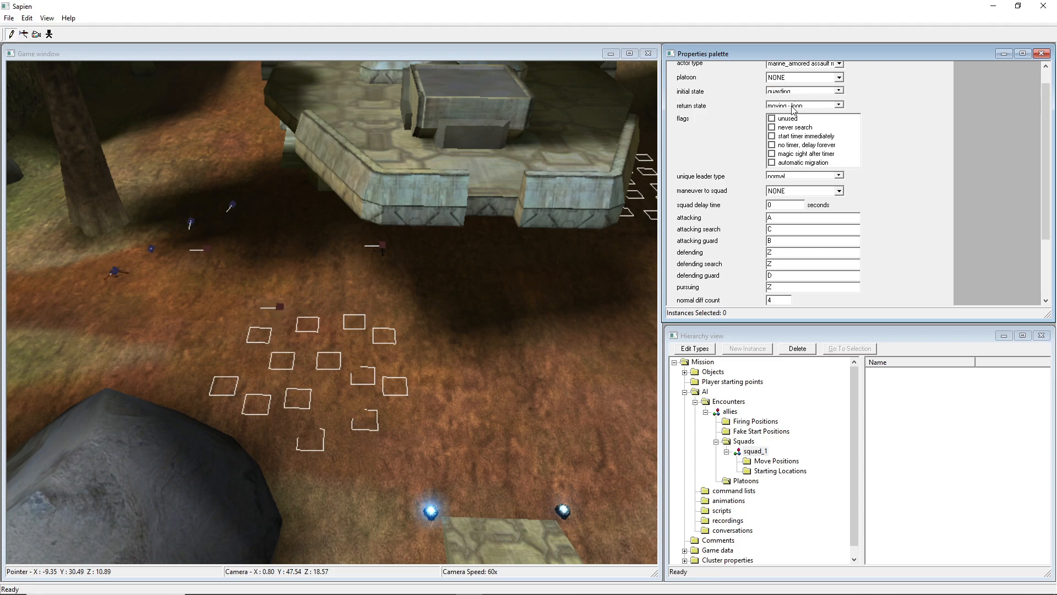
Move the player starting point onto the circular pad of the near base platform.
mouse_move(499, 187)
middle_mouse_down()
mouse_move(553, 188)
mouse_move(497, 194)
middle_mouse_up()
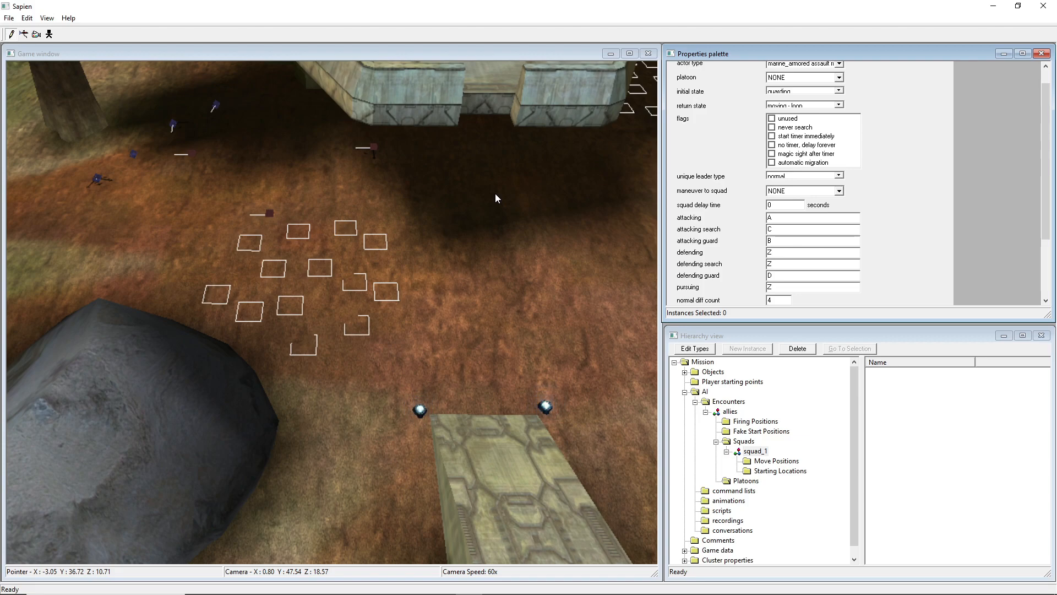
middle_click_drag(491, 193, 501, 159)
key("s")
key("w")
key("d")
key("a")
key("s")
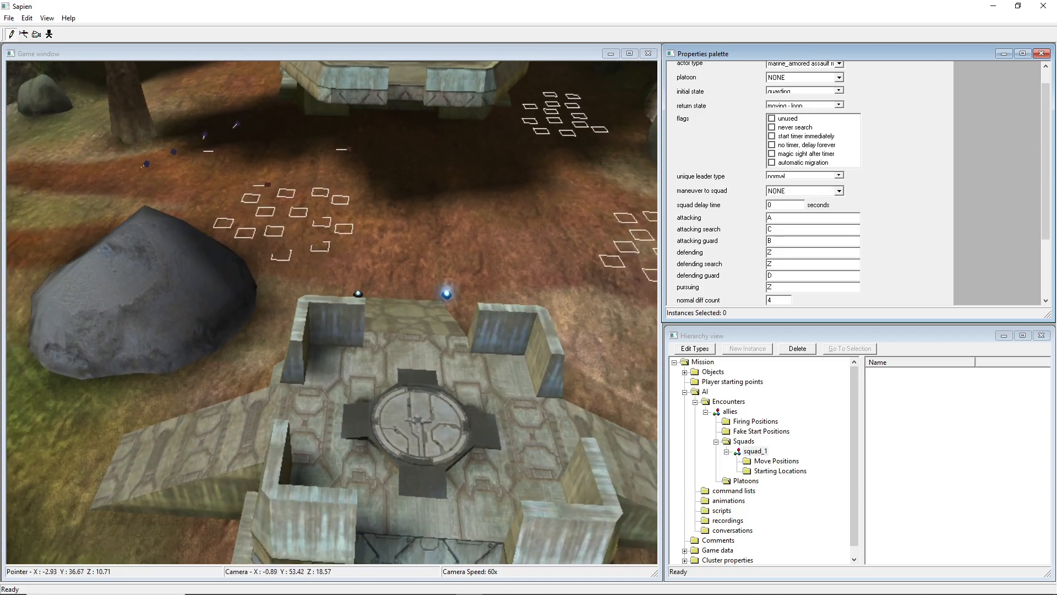
key("d")
key("s")
left_click(419, 381)
left_click_drag(488, 422, 486, 429)
key("space")
key("w")
middle_click_drag(458, 314, 458, 259)
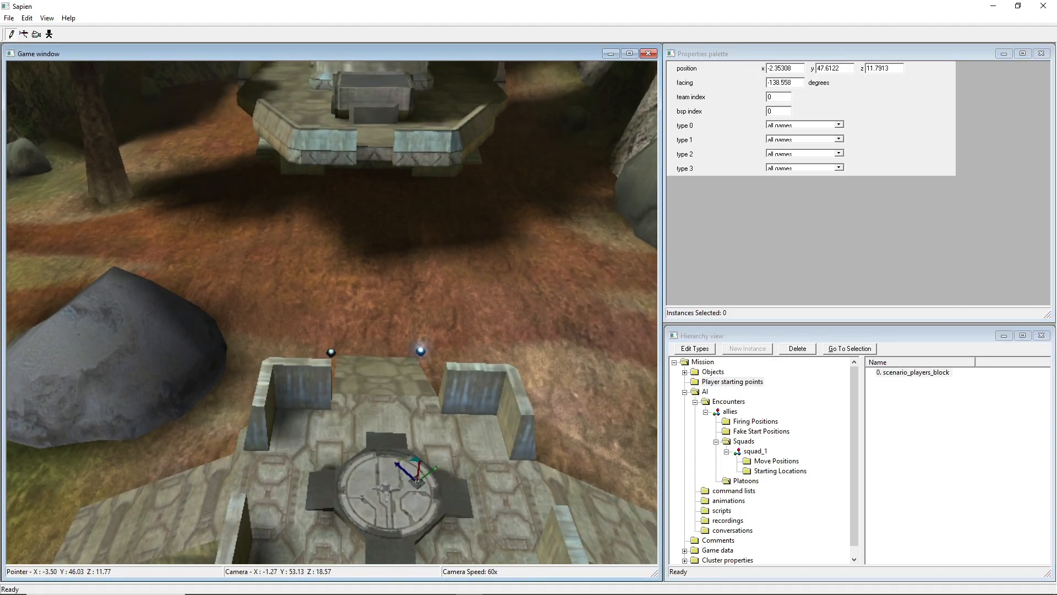
key("w")
key("a")
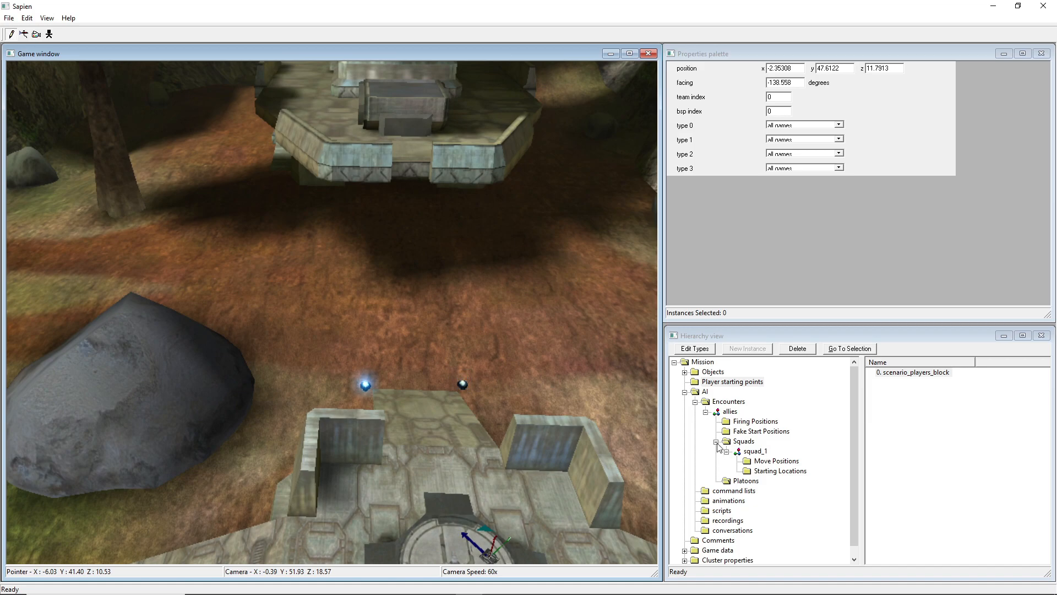
Reselect squad_1, save the scenario, and rebuild the bob_infinity cache file with tool build-cache-file in the command prompt.
left_click(752, 450)
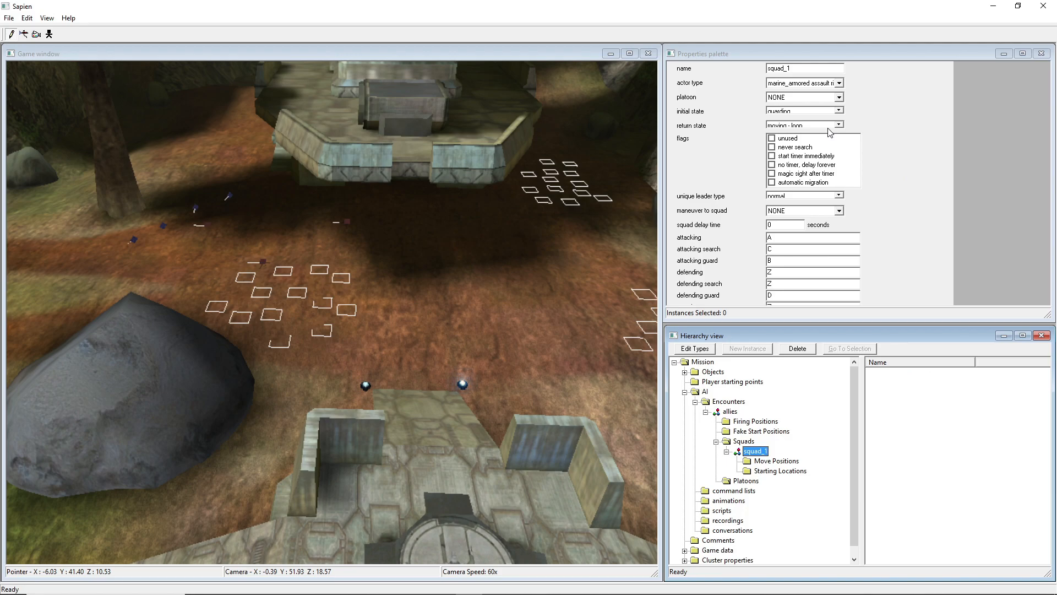
middle_click_drag(578, 279, 495, 232)
key("ctrl+s")
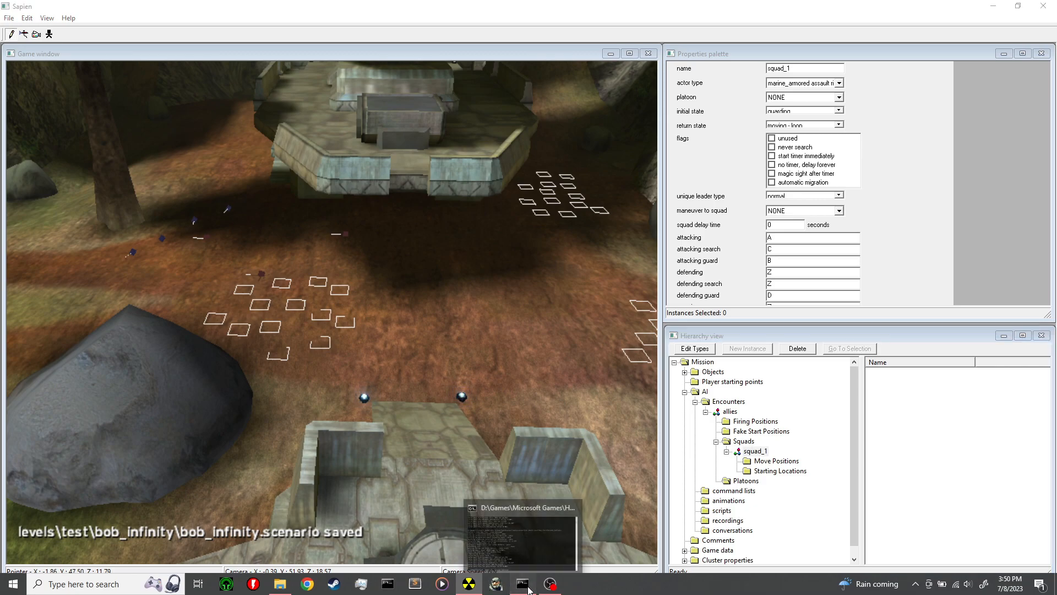
left_click(522, 584)
key("Up")
key("Return")
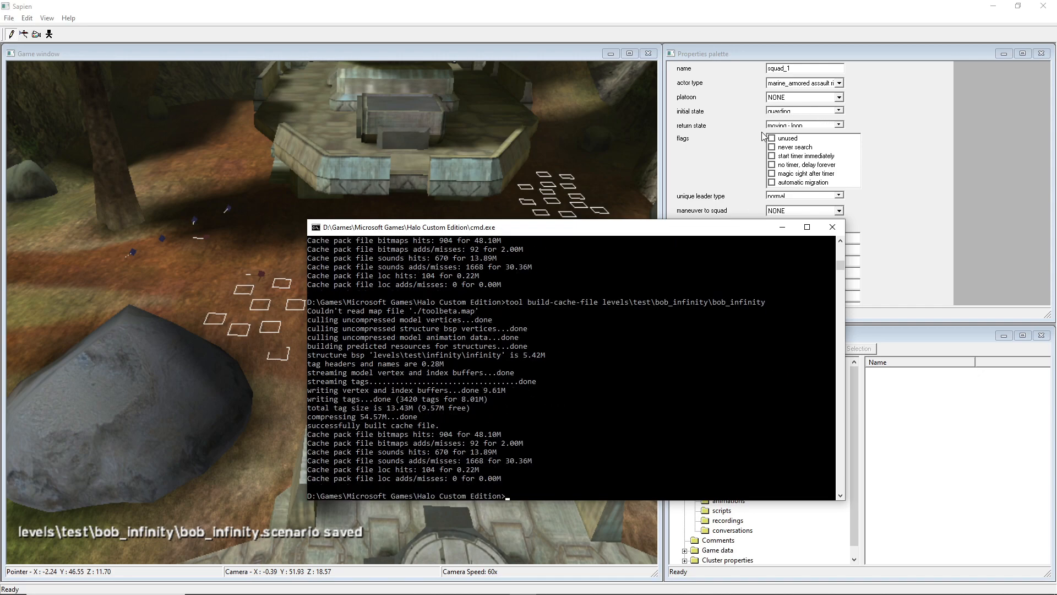
Switch to Halo Custom Edition and host a LAN game on the bob_infinity map.
left_click(504, 590)
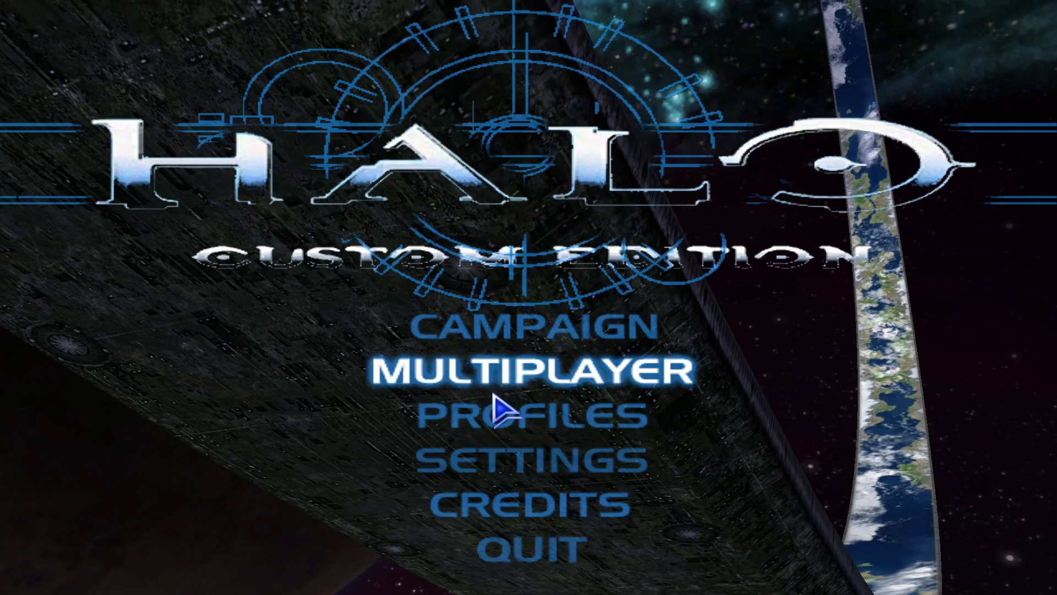
left_click(495, 400)
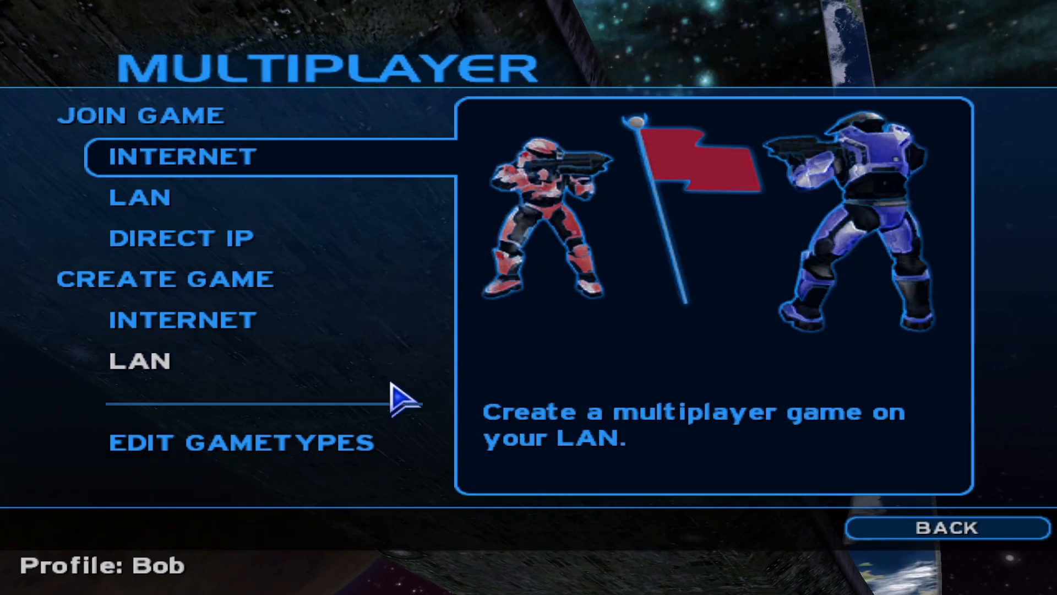
left_click(354, 377)
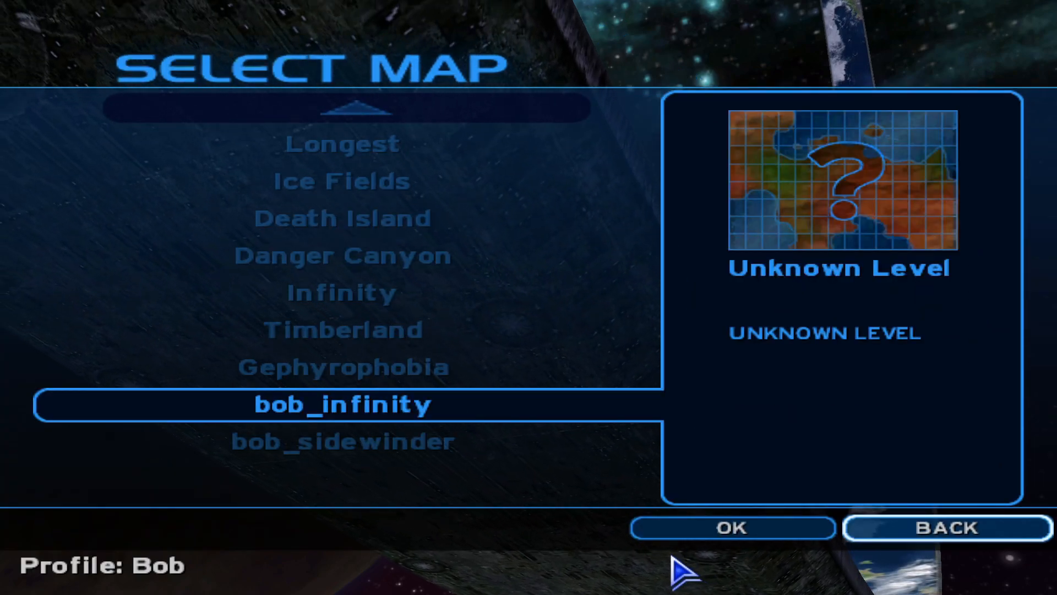
left_click(687, 533)
left_click(688, 531)
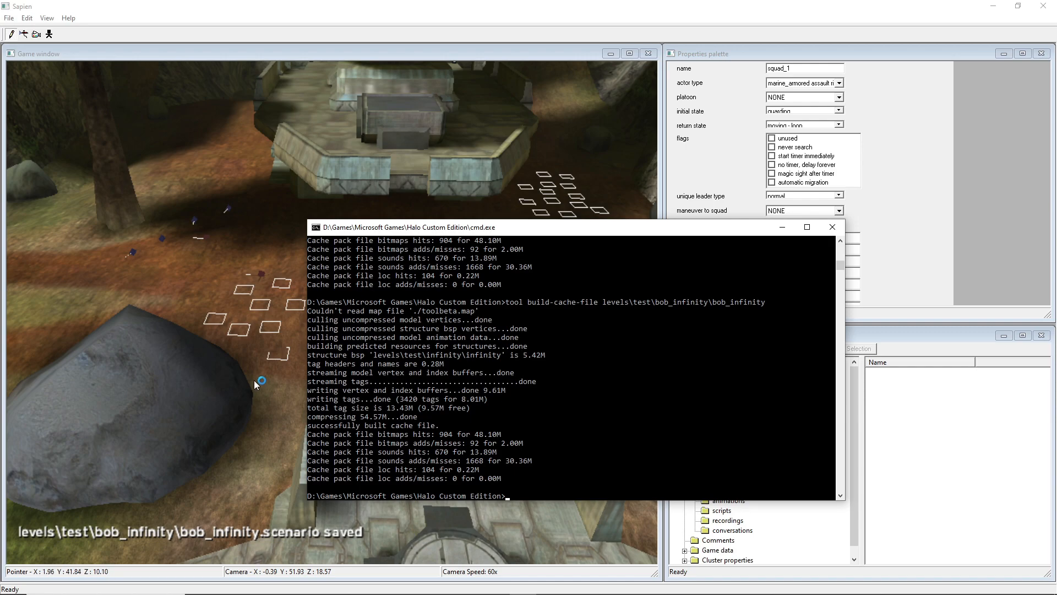
Back in Sapien, set squad_1's initial state to fleeing and its return state to guarding.
middle_click_drag(255, 380, 193, 363)
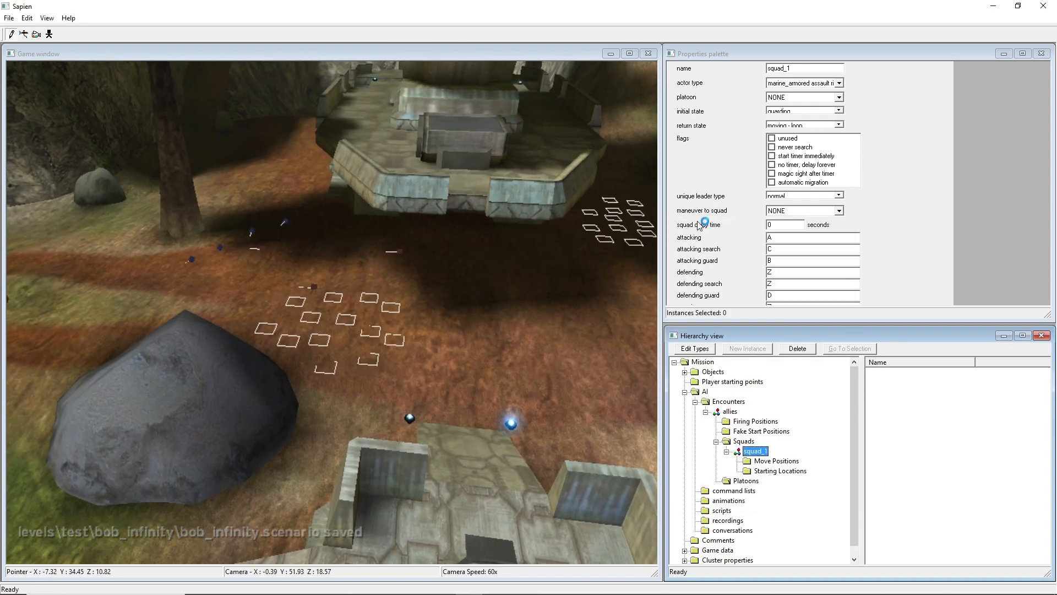
left_click(791, 112)
left_click(825, 163)
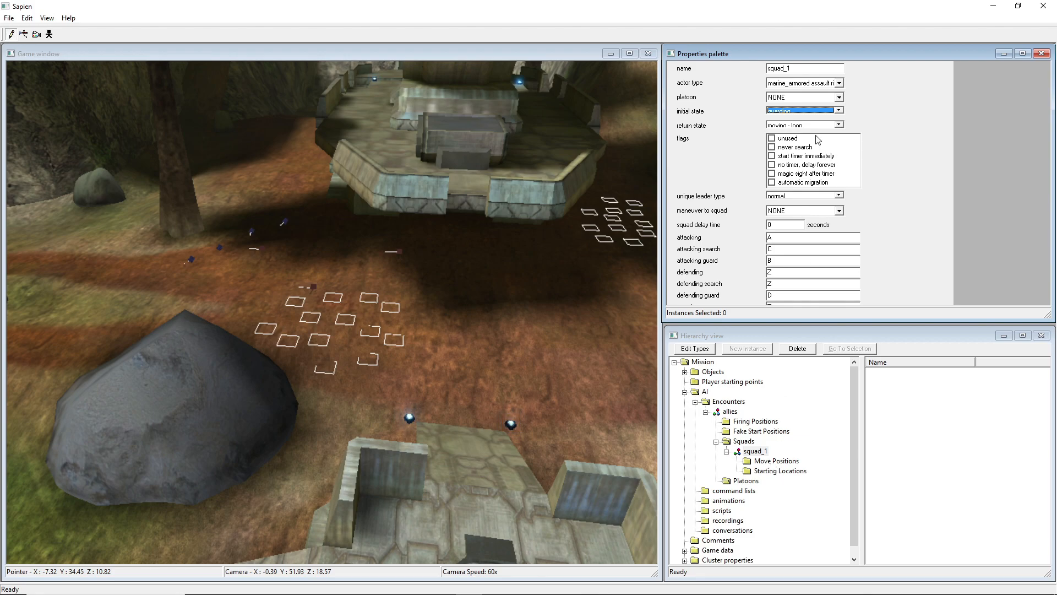
left_click(800, 112)
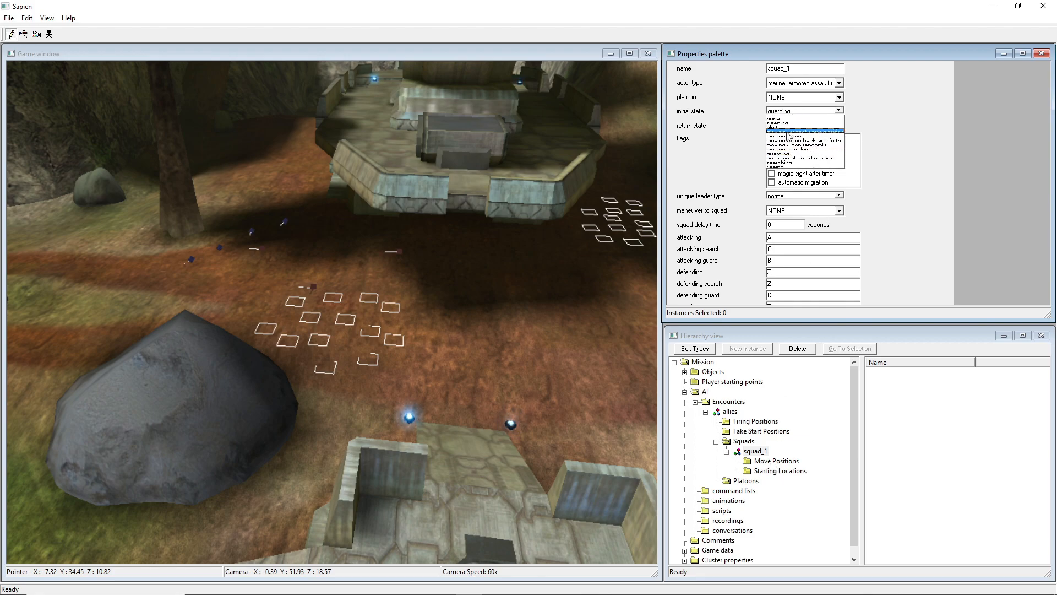
left_click(778, 167)
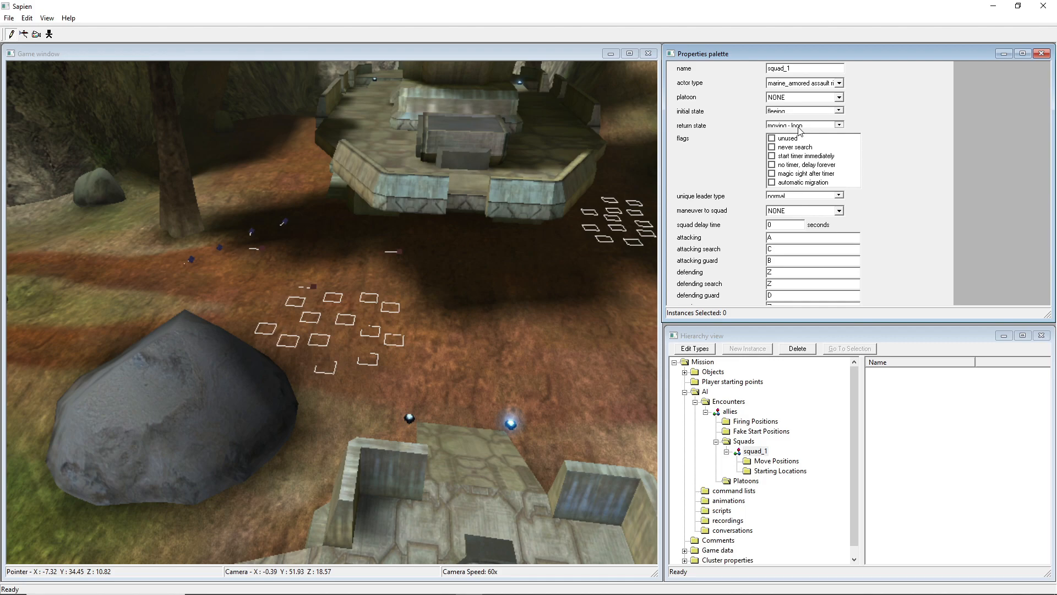
left_click(798, 126)
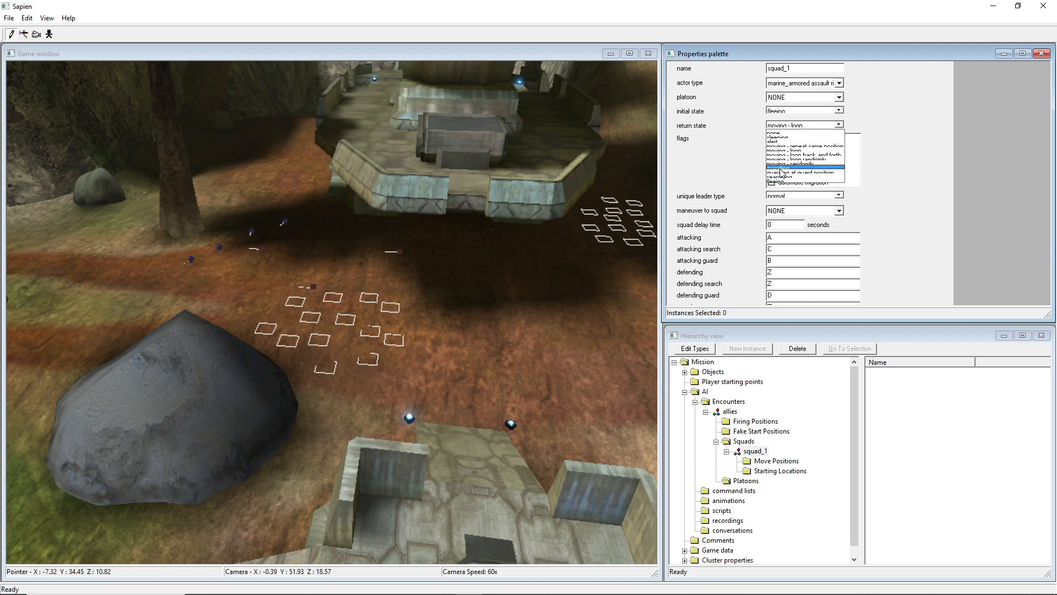
left_click(780, 169)
mouse_move(520, 227)
middle_mouse_down()
mouse_move(527, 236)
mouse_move(509, 229)
middle_mouse_up()
left_click(789, 126)
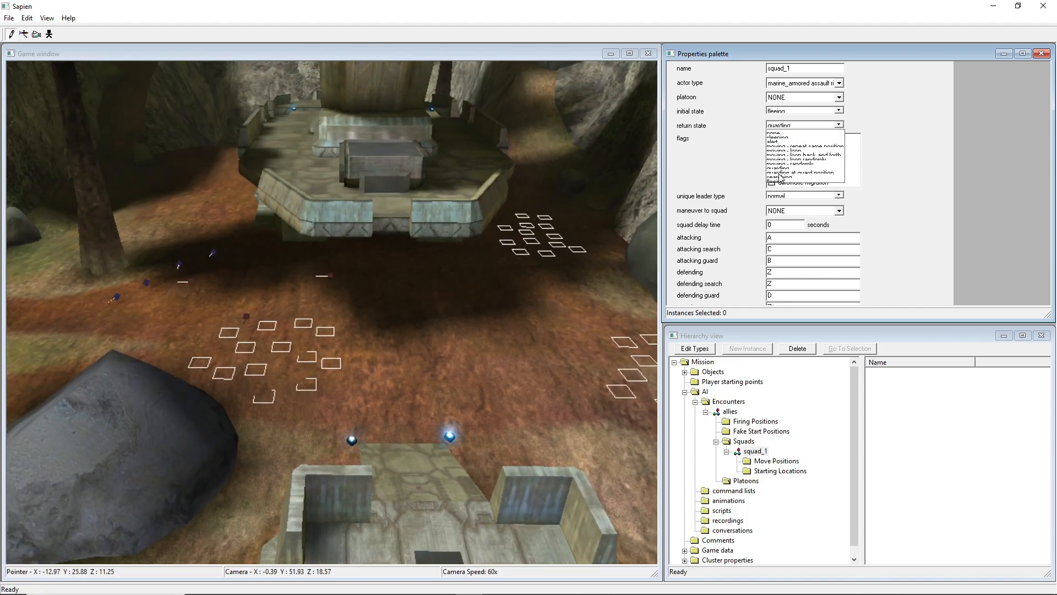
left_click(885, 130)
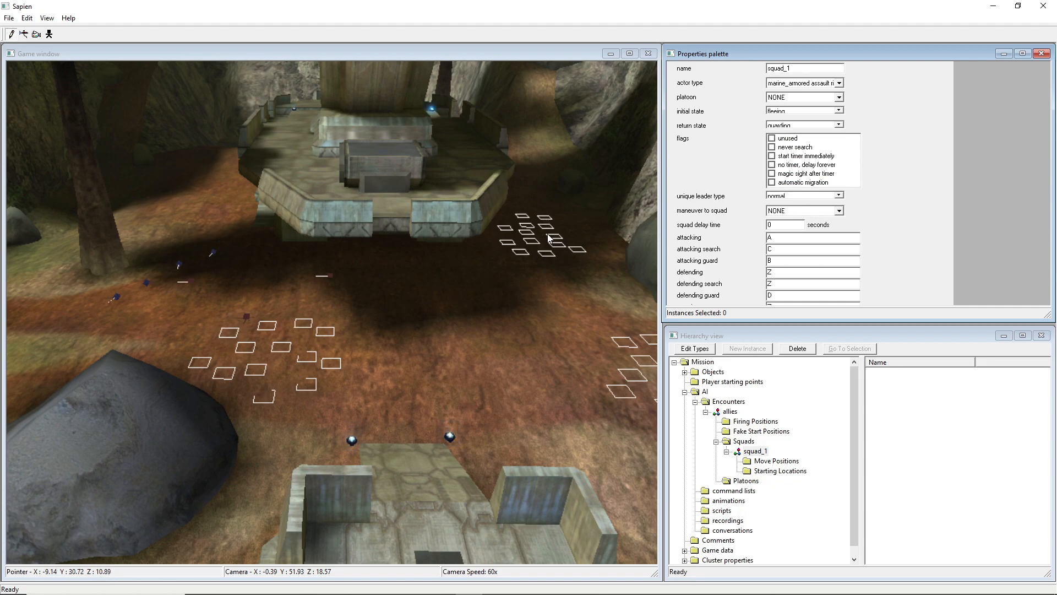
Save the scenario with the fleeing squad and rebuild the map using tool build-cache-file levels\test\bob_infinity\bob_infinity.
middle_click_drag(394, 289, 395, 289)
key("ctrl+s")
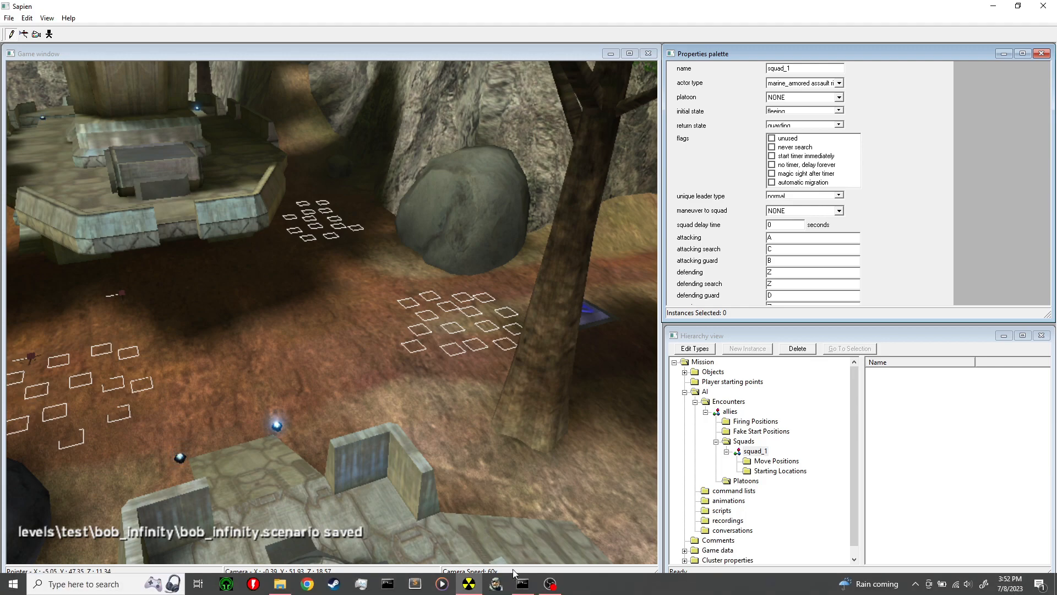
left_click(522, 585)
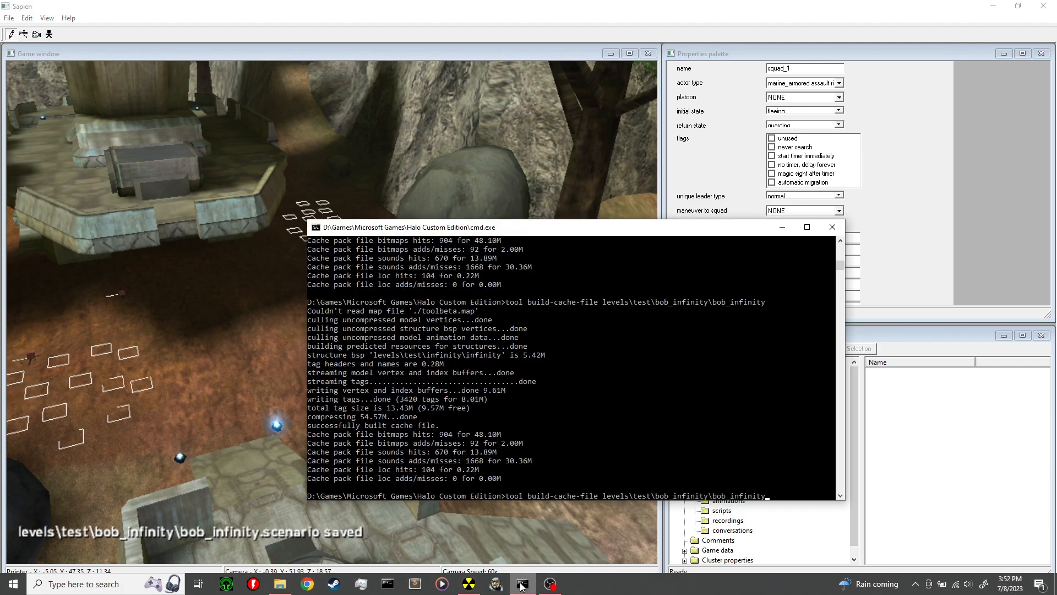
key("Up")
key("Return")
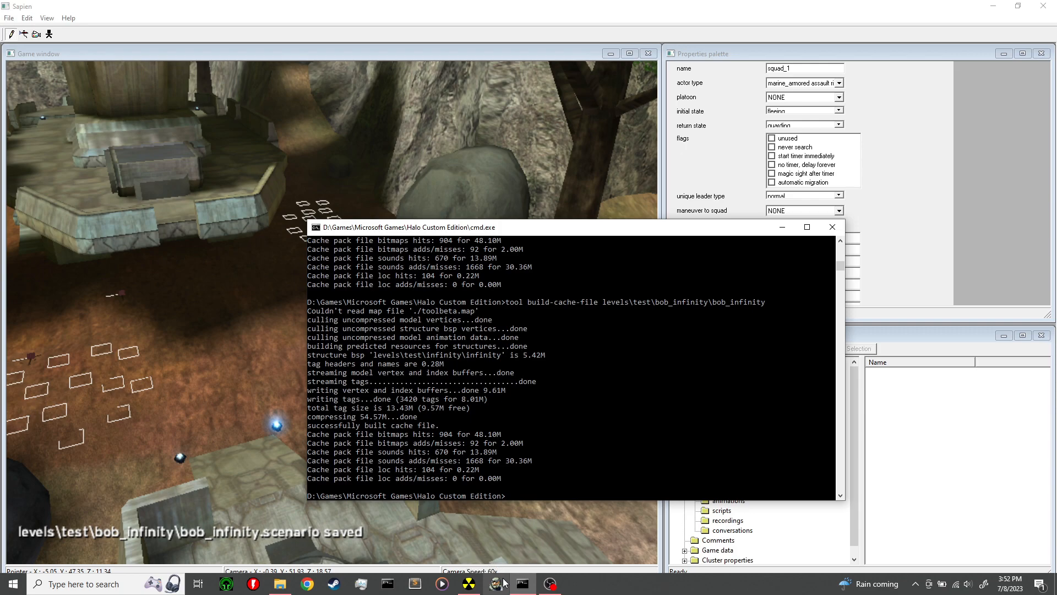
Launch Halo Custom Edition again and start a LAN multiplayer game on the rebuilt bob_infinity map.
left_click(498, 586)
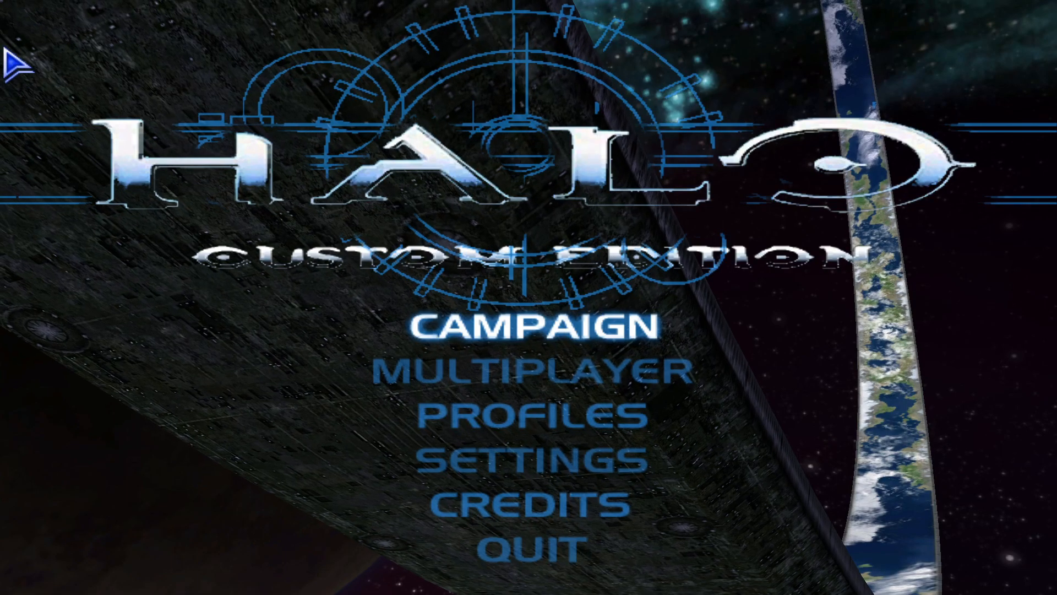
left_click(408, 367)
left_click(405, 385)
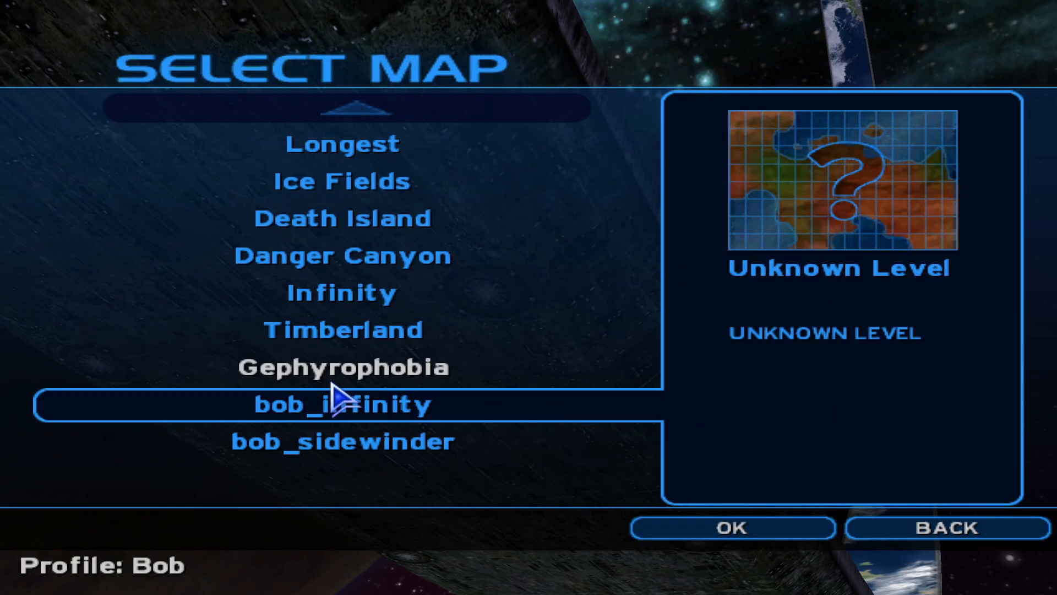
left_click(799, 528)
left_click(799, 528)
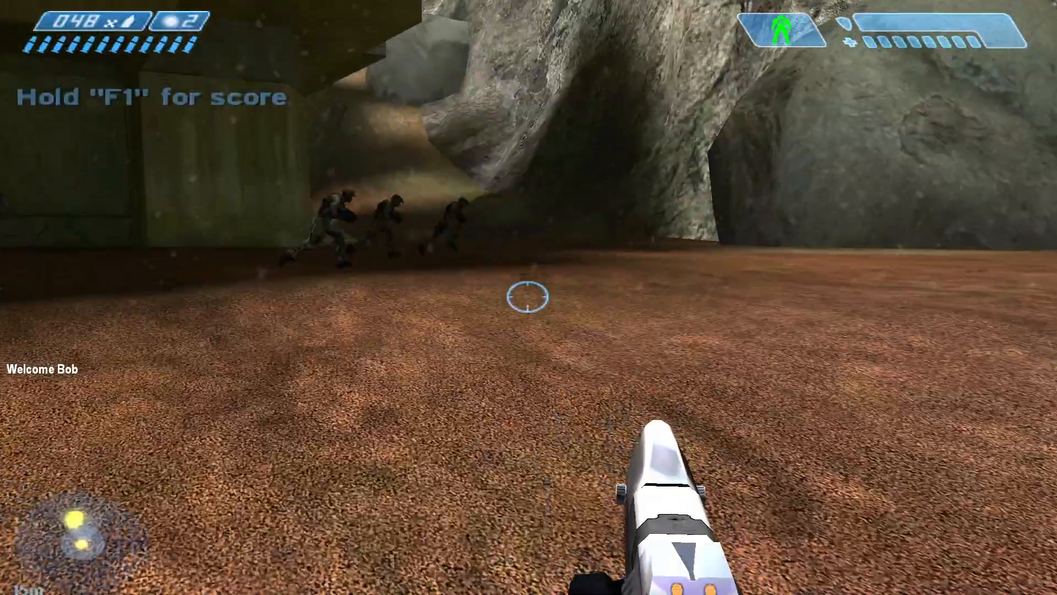
Follow the marine squad through the map to examine how it behaves with the fleeing and guarding states.
key("w")
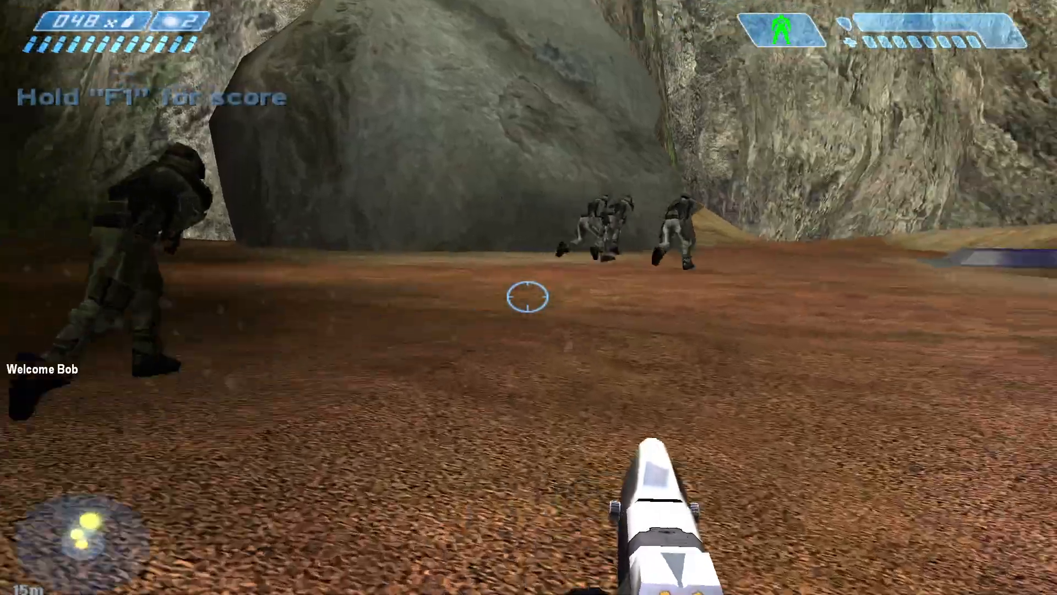
key("w")
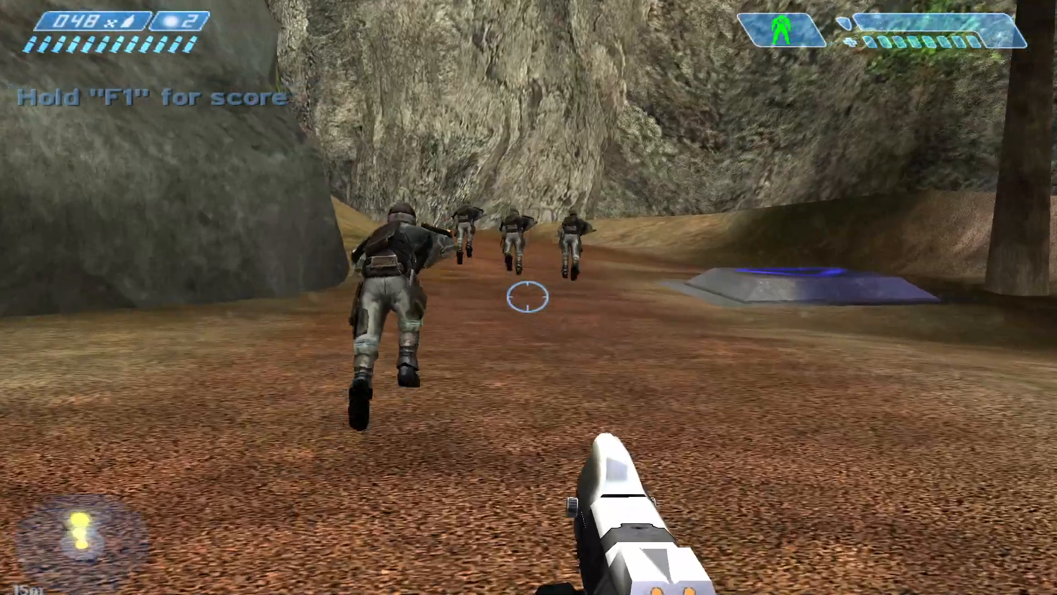
key("w")
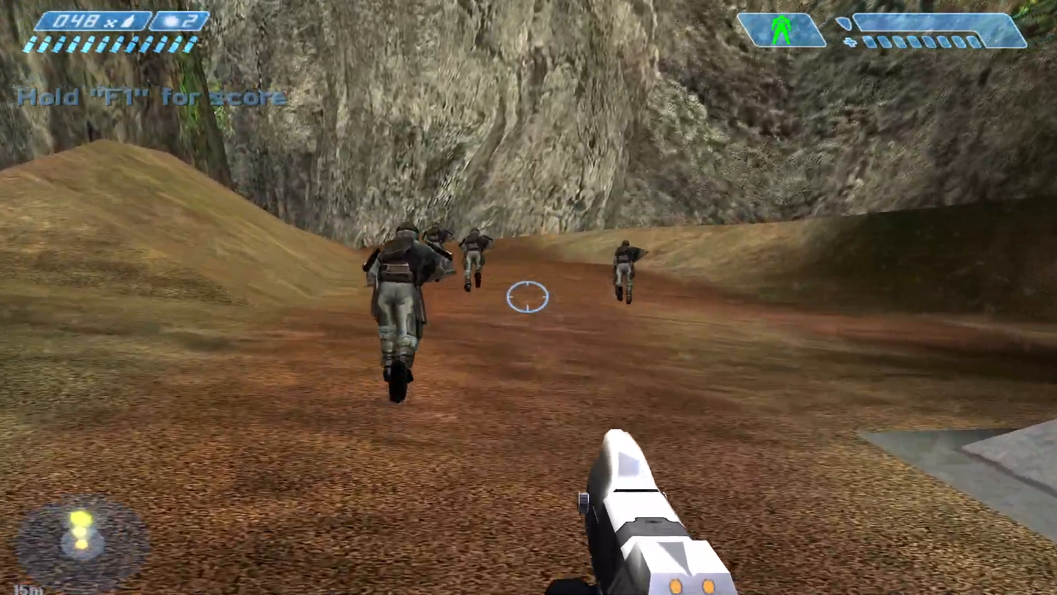
key("w")
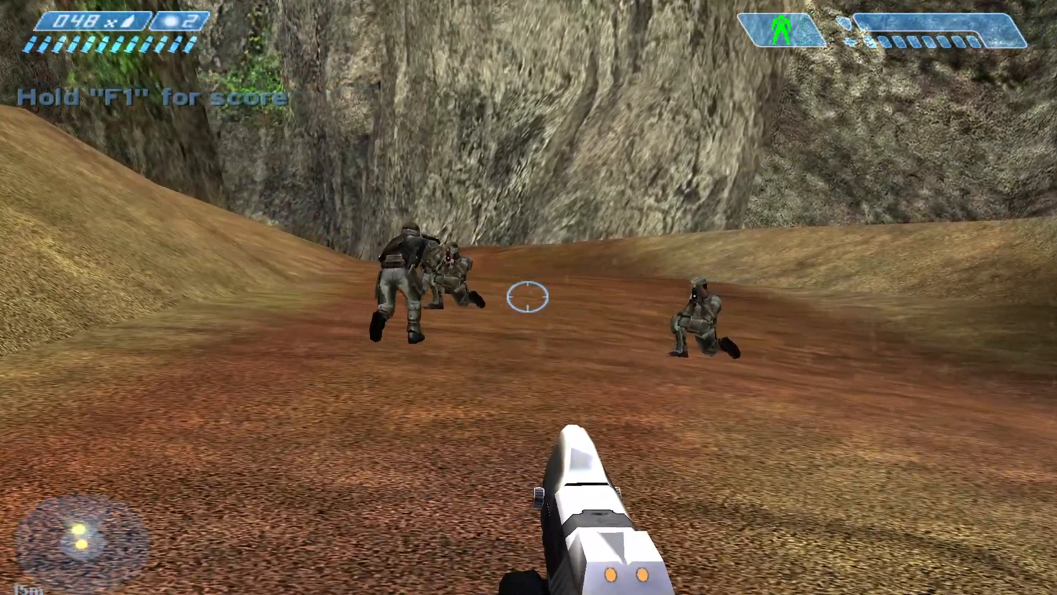
key("d")
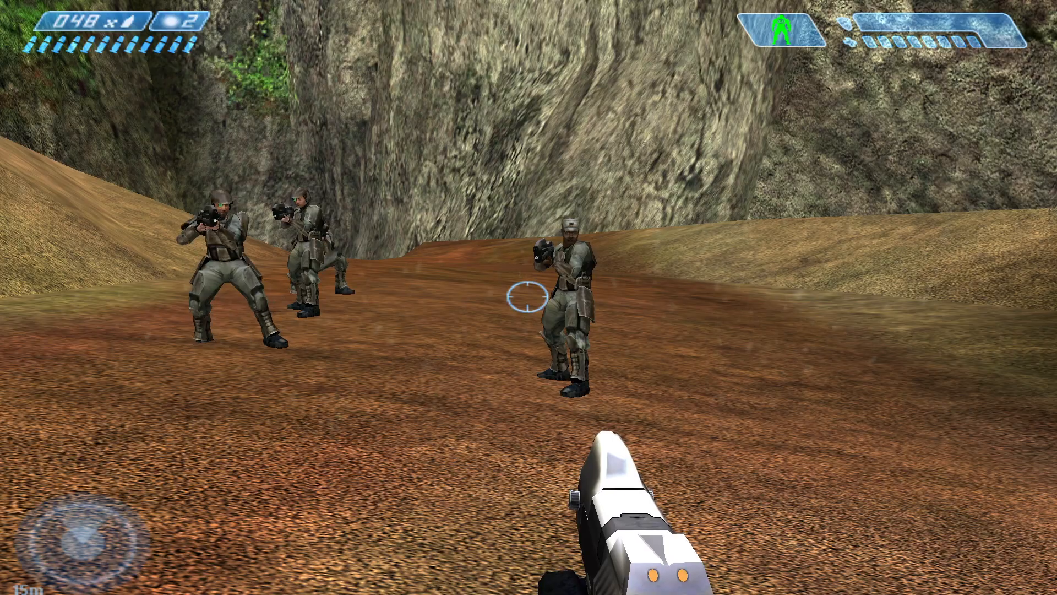
key("d")
key("w")
key("d")
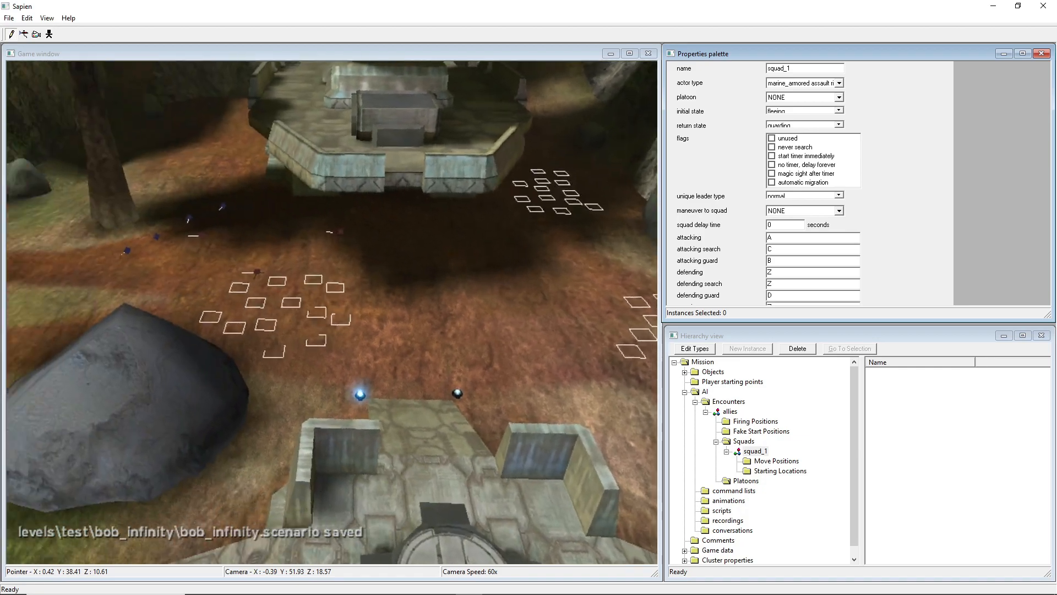
Return to Sapien and set squad_1's initial state to guarding and its return state to guarding at guard position.
middle_click_drag(332, 312, 200, 312)
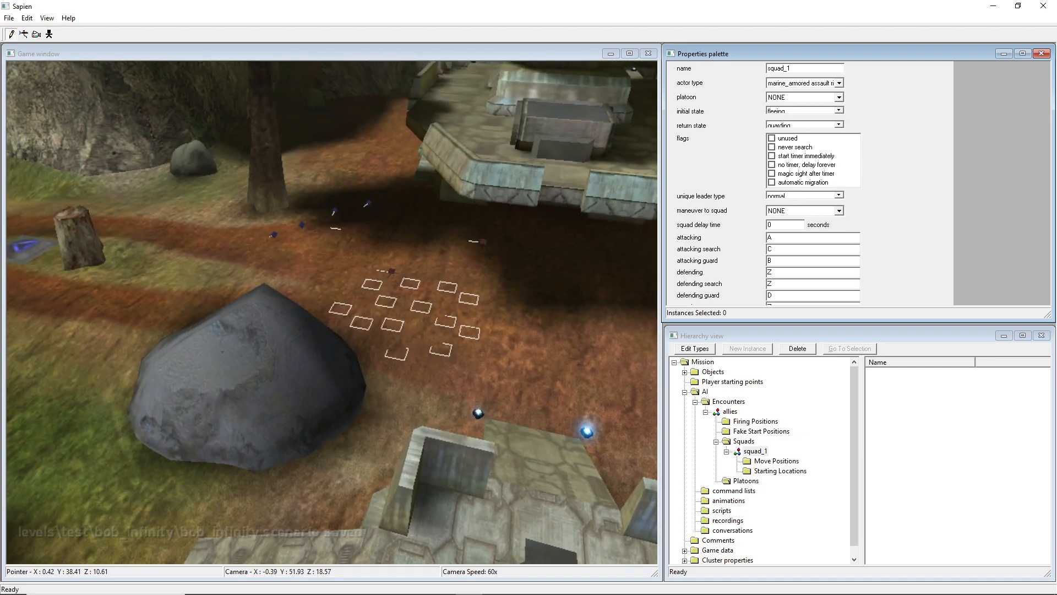
left_click(787, 154)
left_click(838, 125)
left_click(807, 173)
left_click(941, 141)
middle_click_drag(394, 237, 523, 237)
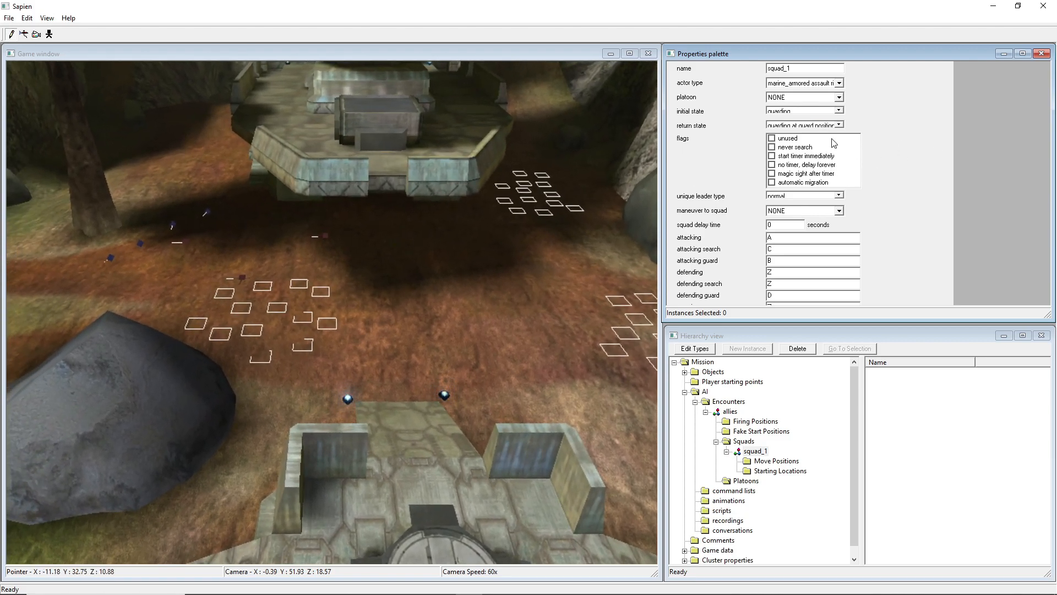
Set squad_1's initial state to guarding at guard position and its return state to guarding.
left_click(801, 126)
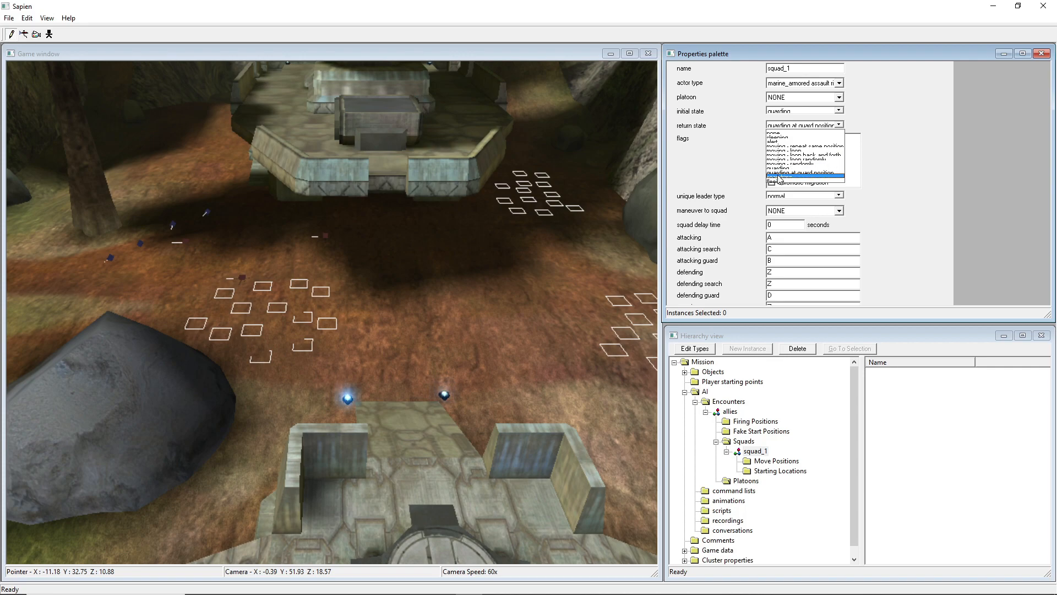
left_click(779, 177)
left_click(796, 113)
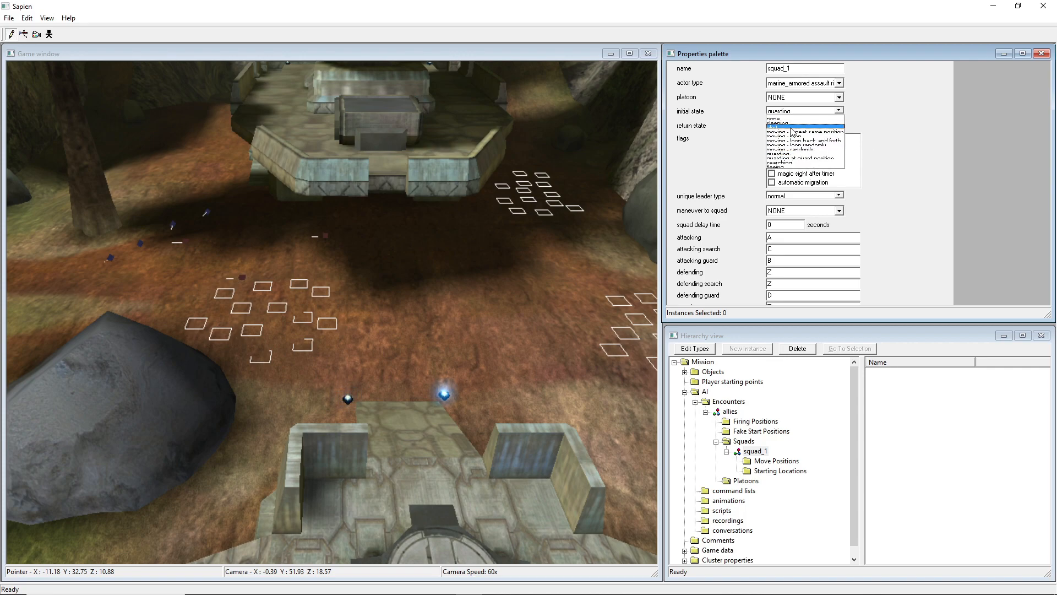
left_click(790, 158)
left_click(801, 126)
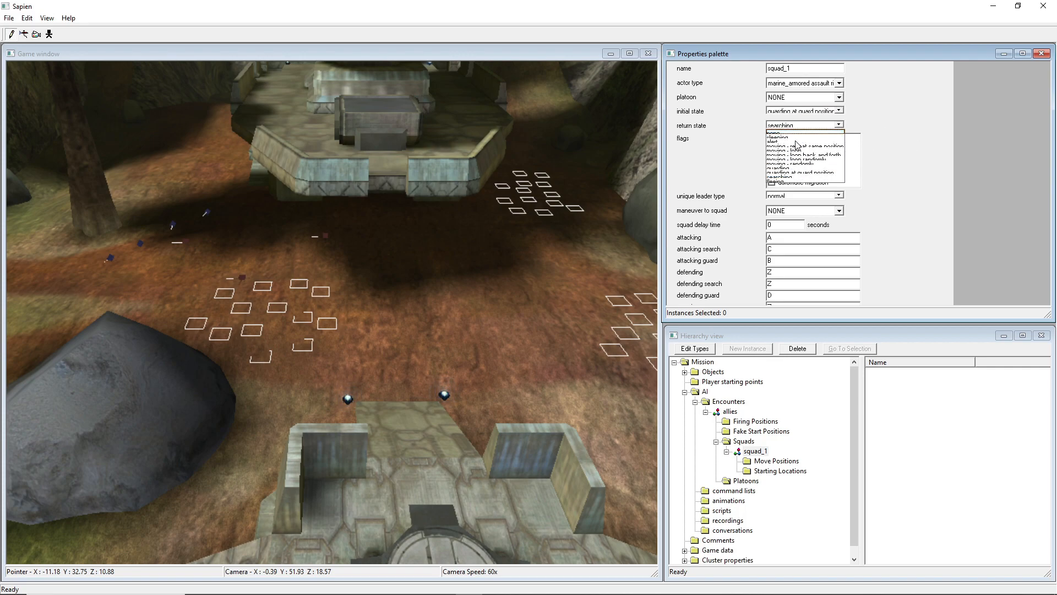
left_click(789, 168)
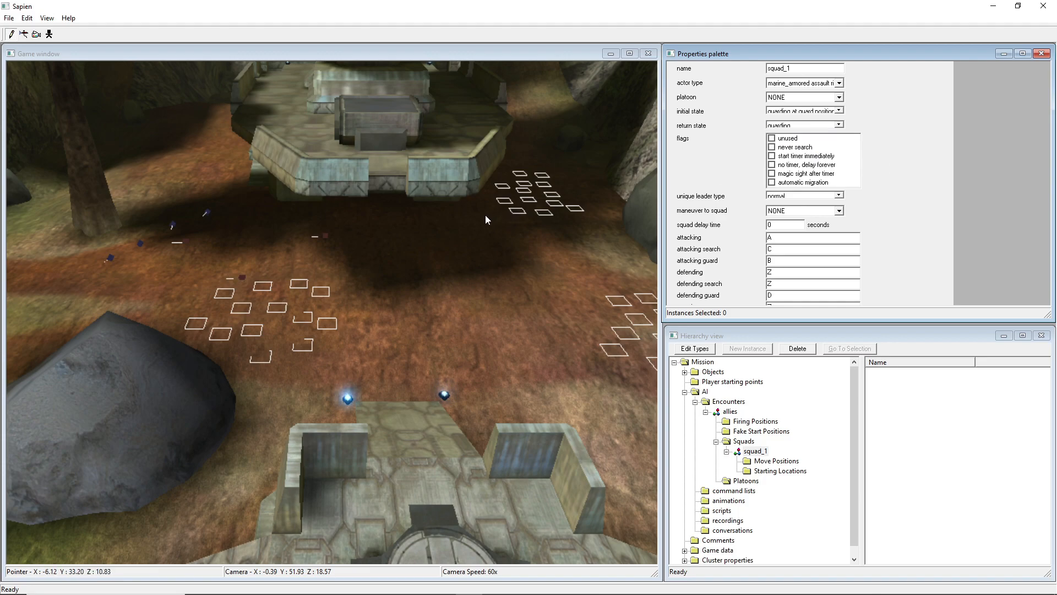
Save the scenario and rebuild the map with tool build-cache-file levels\test\bob_infinity\bob_infinity.
middle_click_drag(410, 239, 460, 223)
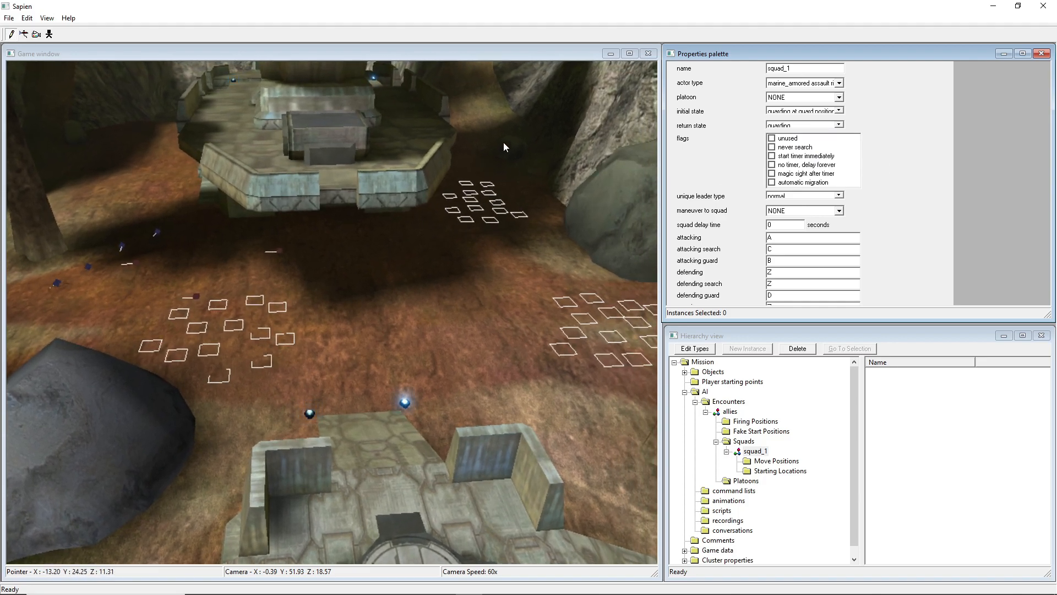
key("ctrl+s")
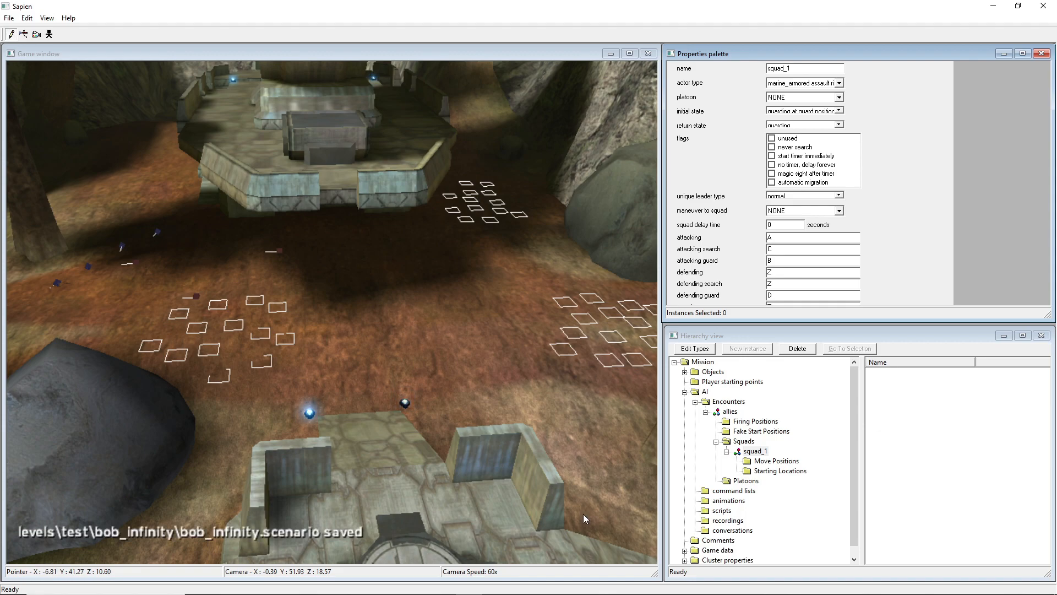
left_click(522, 585)
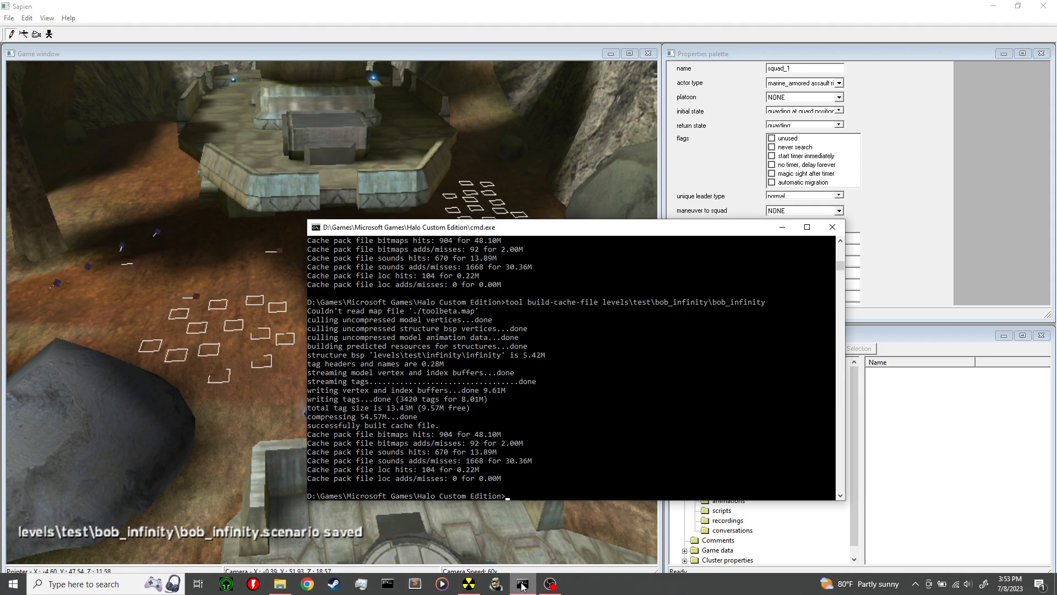
key("Up")
key("Return")
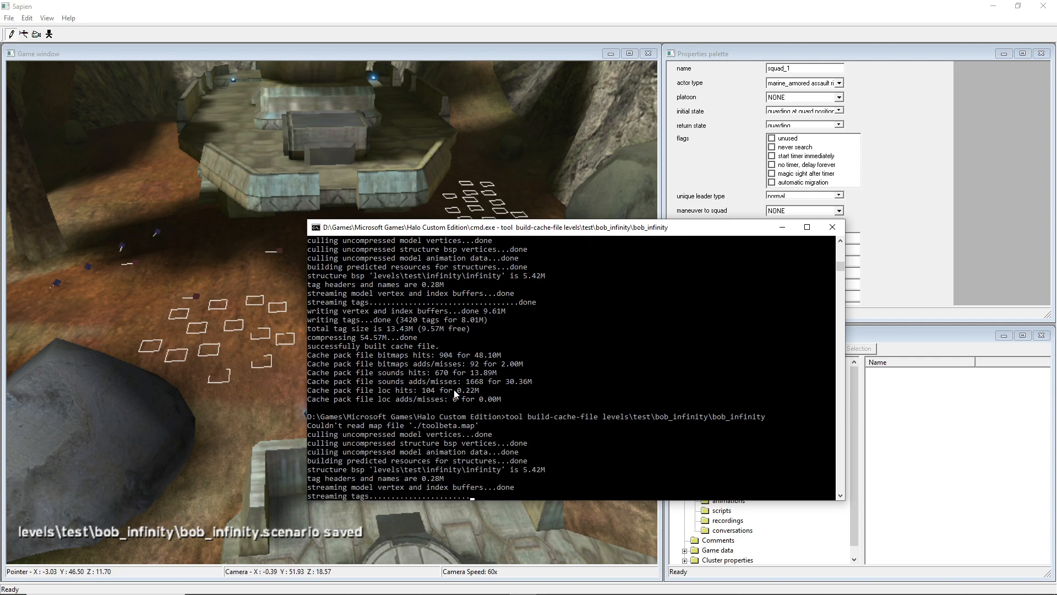
Launch Halo Custom Edition and create a LAN multiplayer game on the rebuilt bob_infinity map.
left_click(496, 584)
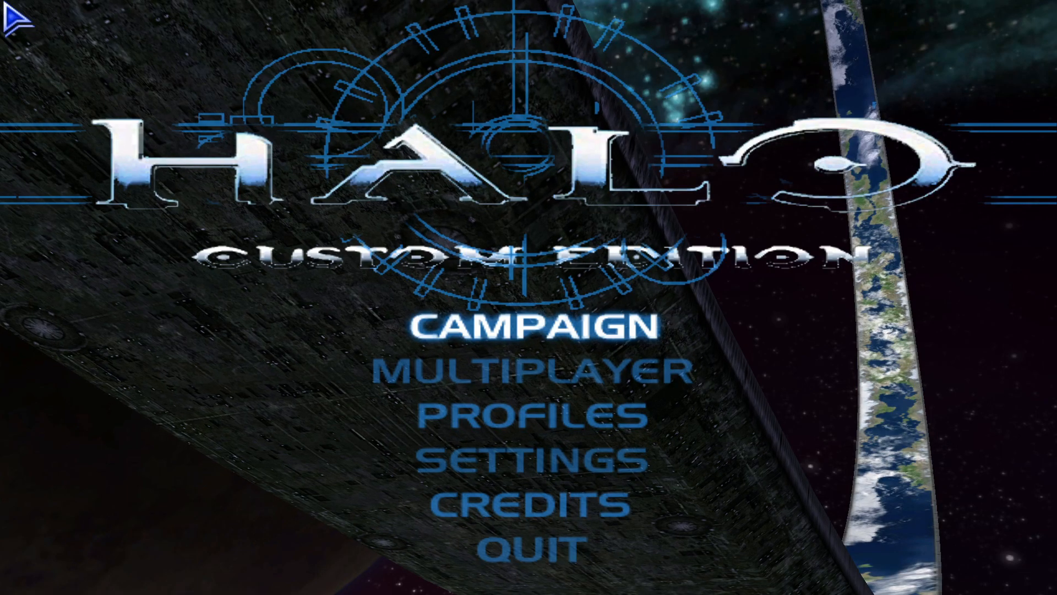
left_click(616, 392)
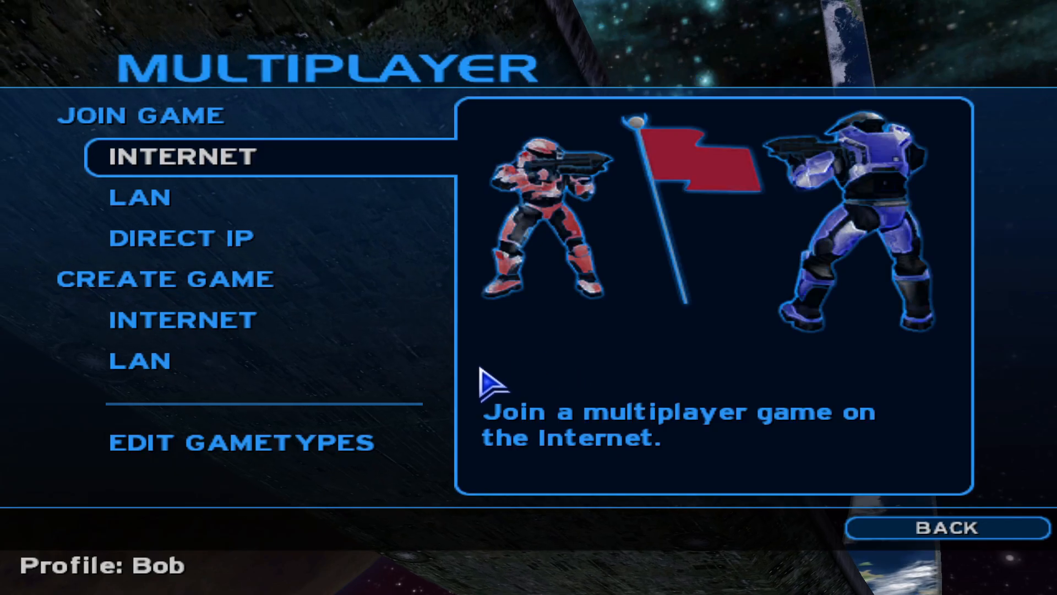
left_click(408, 363)
left_click(768, 538)
left_click(767, 537)
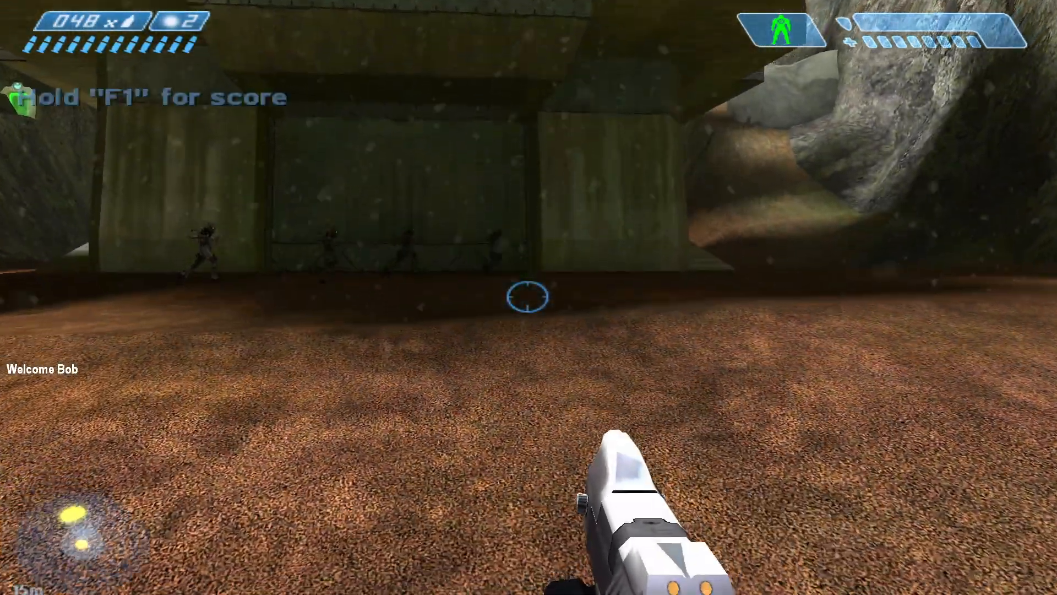
Walk up to and around the marines beside the base to examine how they hold their guard positions.
key("w")
key("d")
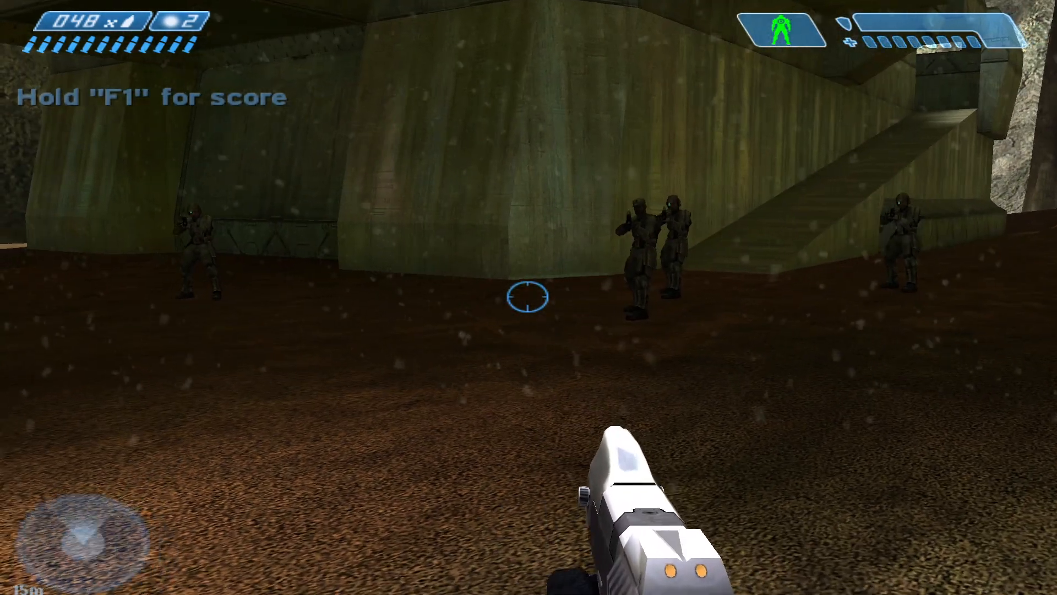
key("w")
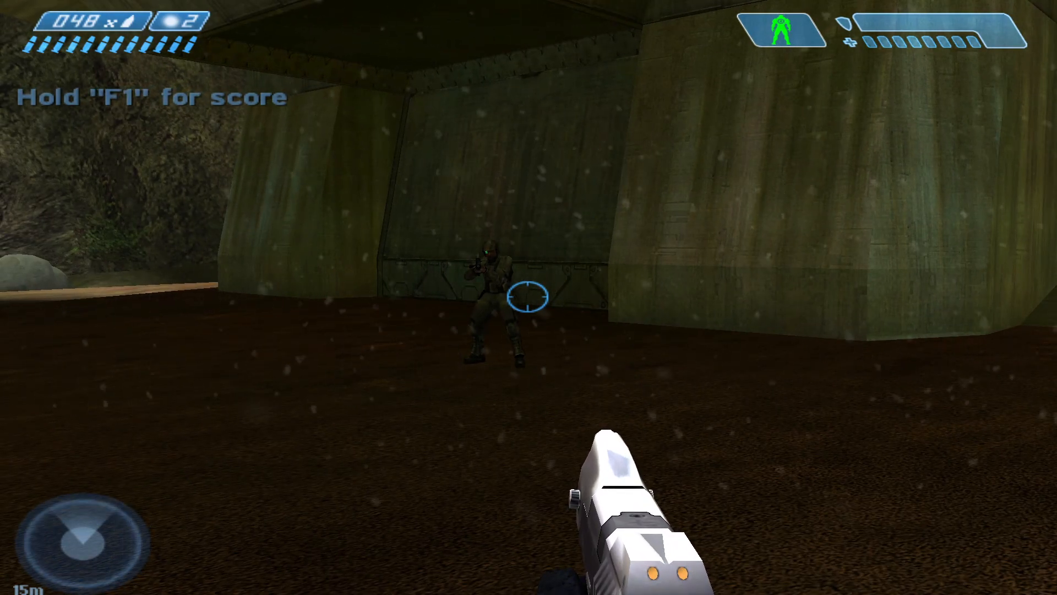
key("w")
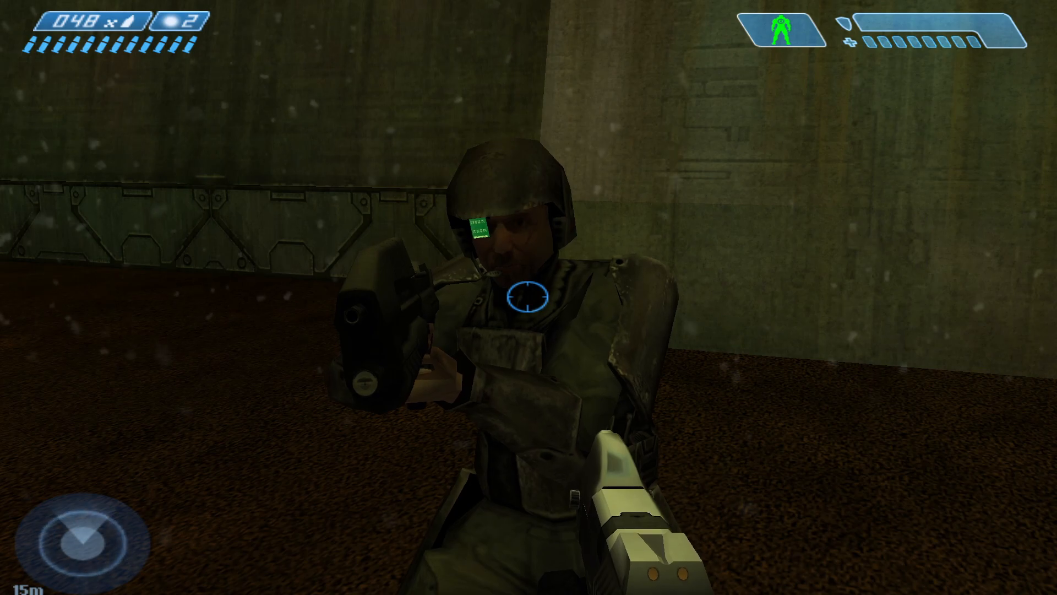
key("w")
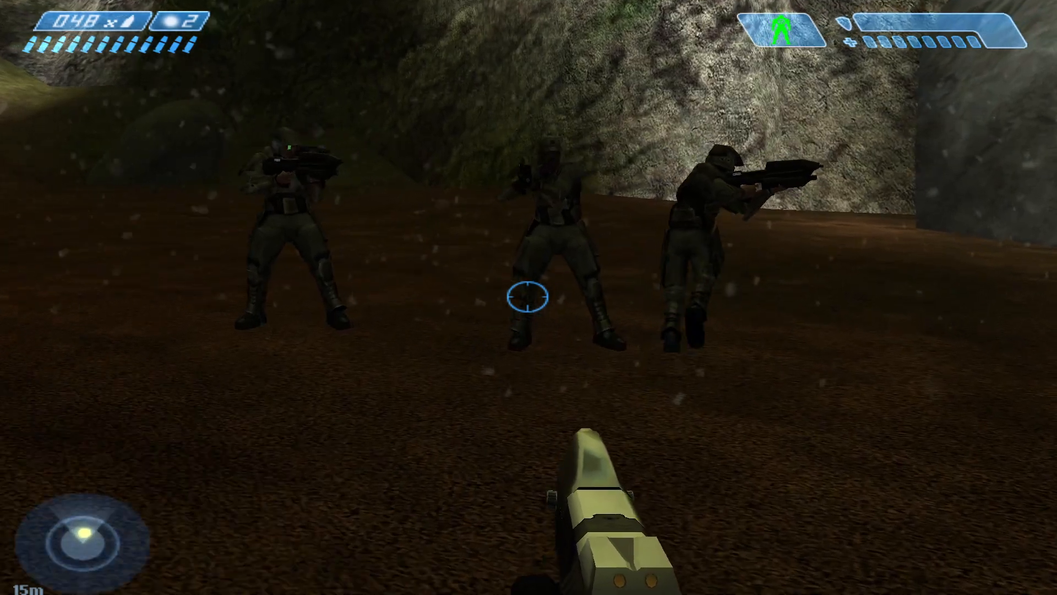
key("w")
key("s")
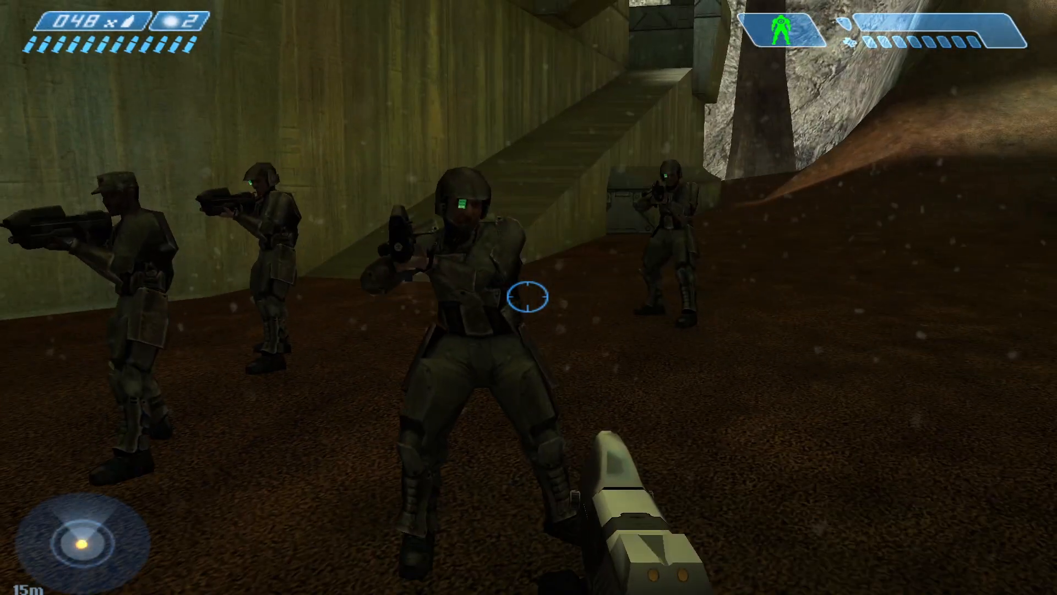
key("s")
key("d")
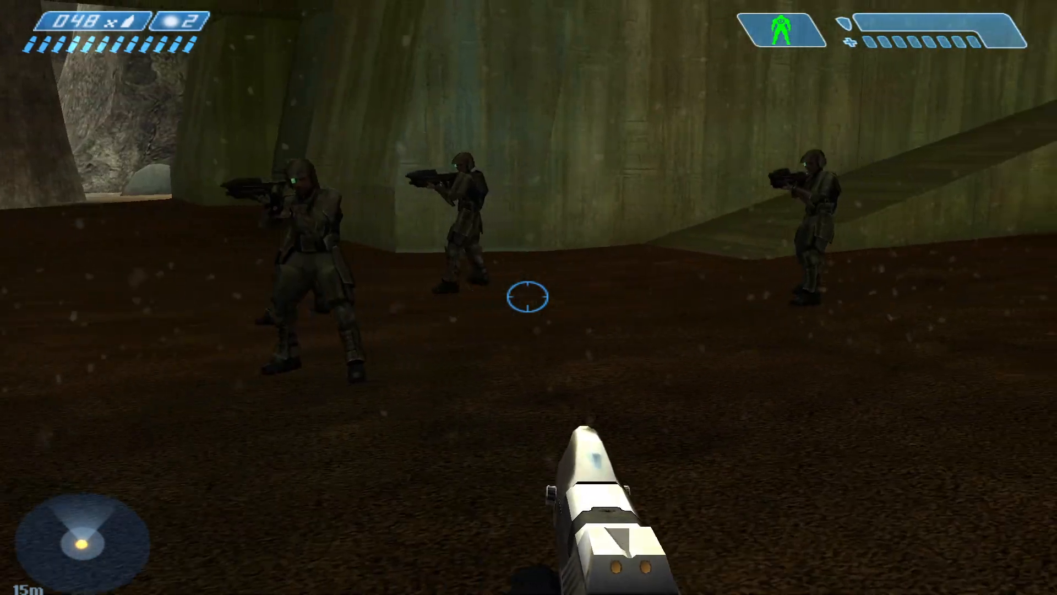
key("d")
key("w")
key("a")
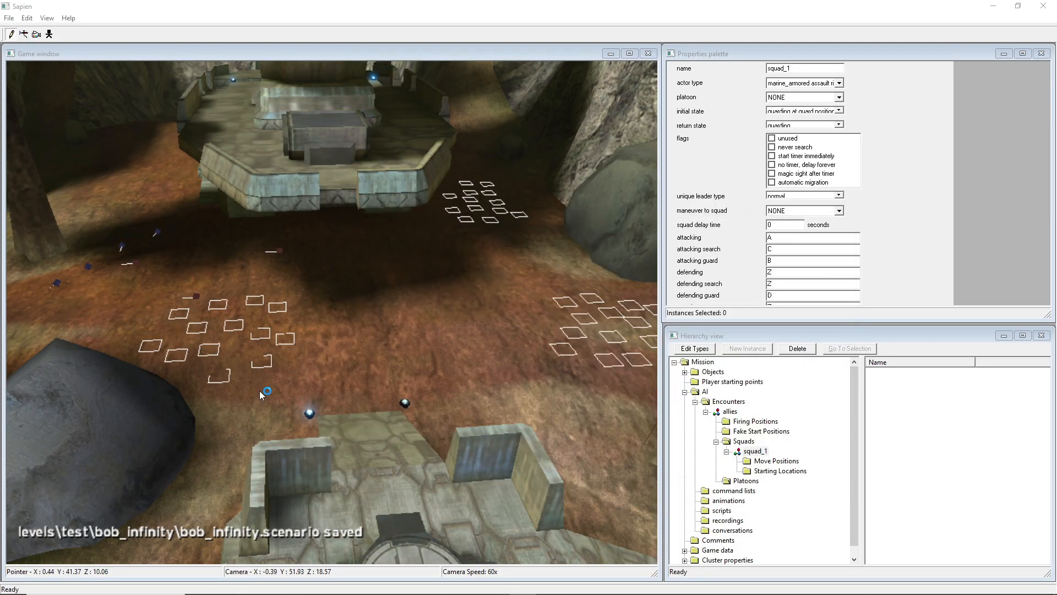
Return to Sapien and set squad_1's initial state to alert, with guarding as its return state.
key("s")
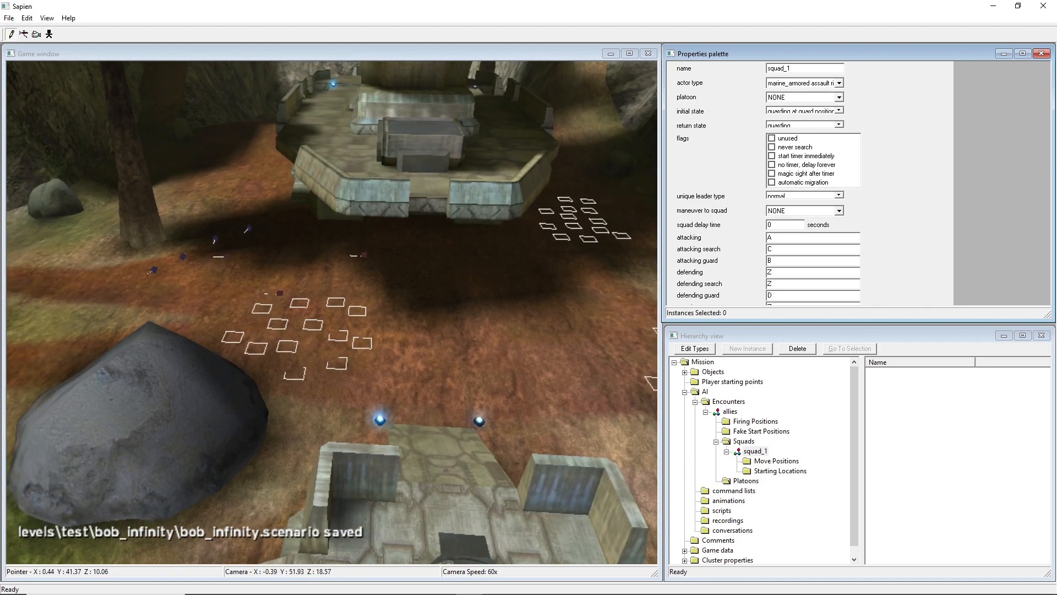
left_click(786, 111)
left_click(786, 122)
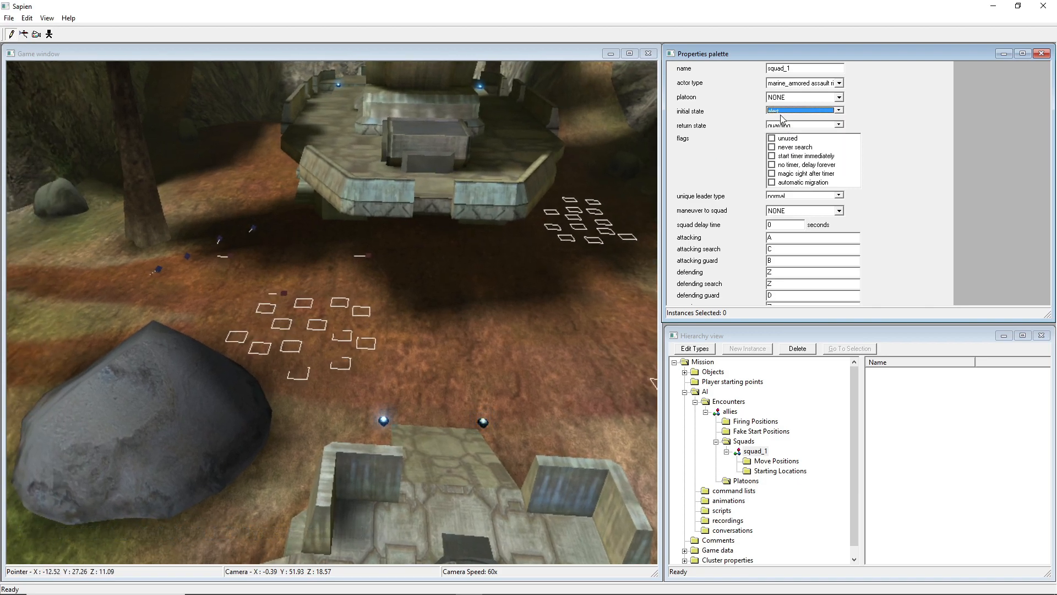
left_click(784, 125)
left_click(784, 168)
Save the scenario with the alert squad and run the bob_infinity build-cache-file command again.
mouse_move(439, 252)
middle_mouse_down()
mouse_move(457, 210)
mouse_move(438, 247)
middle_mouse_up()
key("ctrl+s")
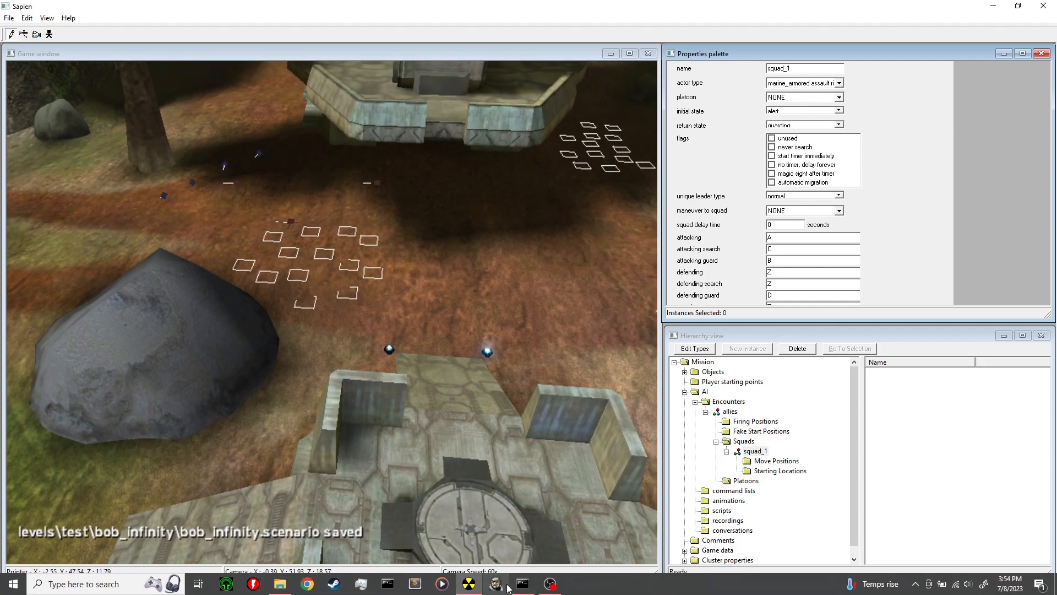
left_click(518, 586)
key("Return")
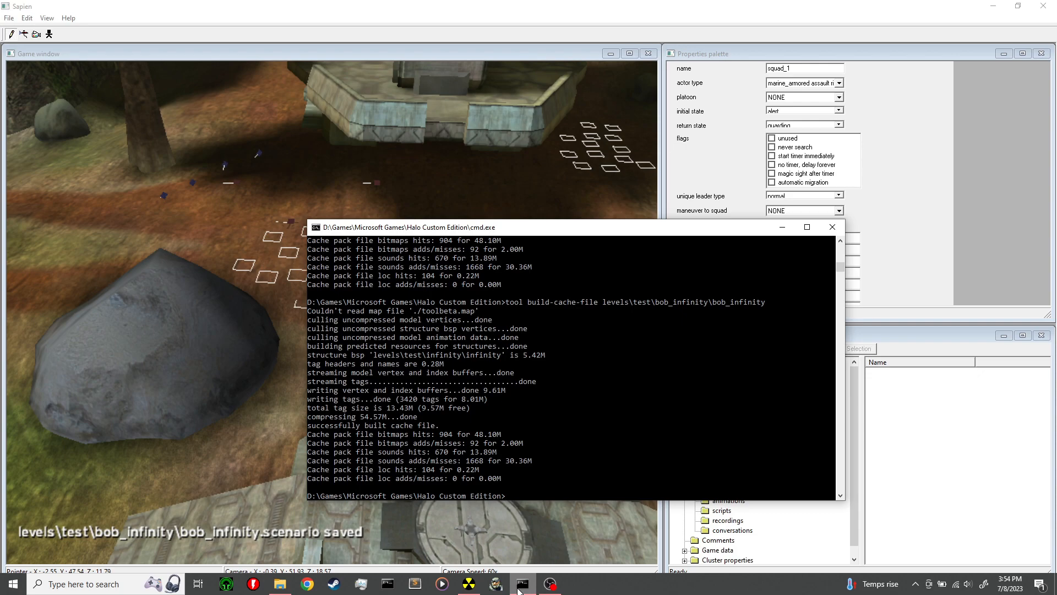
Start Halo Custom Edition again and host a LAN game on bob_infinity to test the alert squad.
left_click(505, 588)
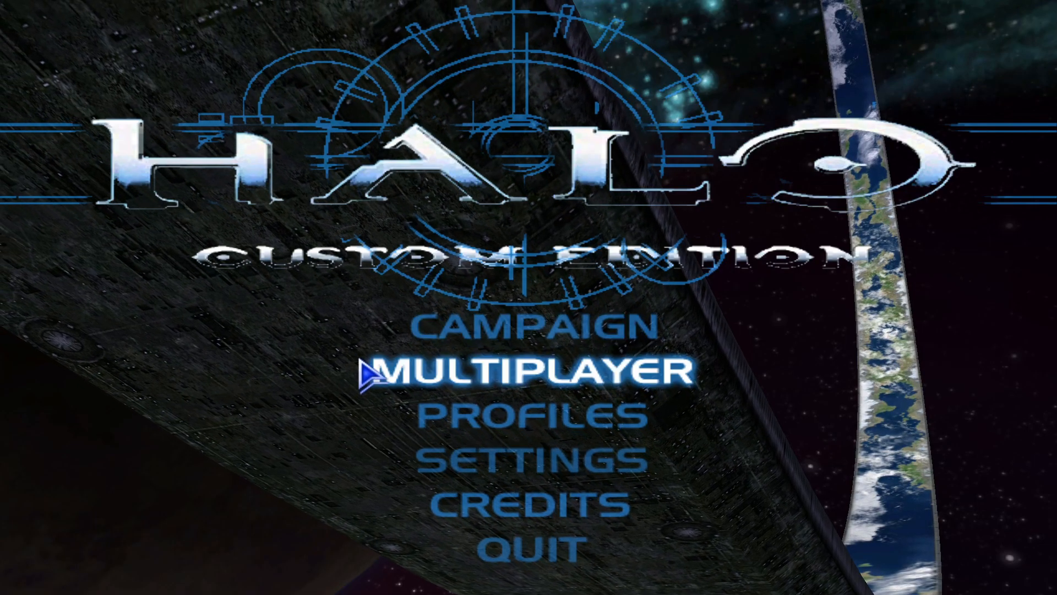
left_click(365, 370)
left_click(306, 379)
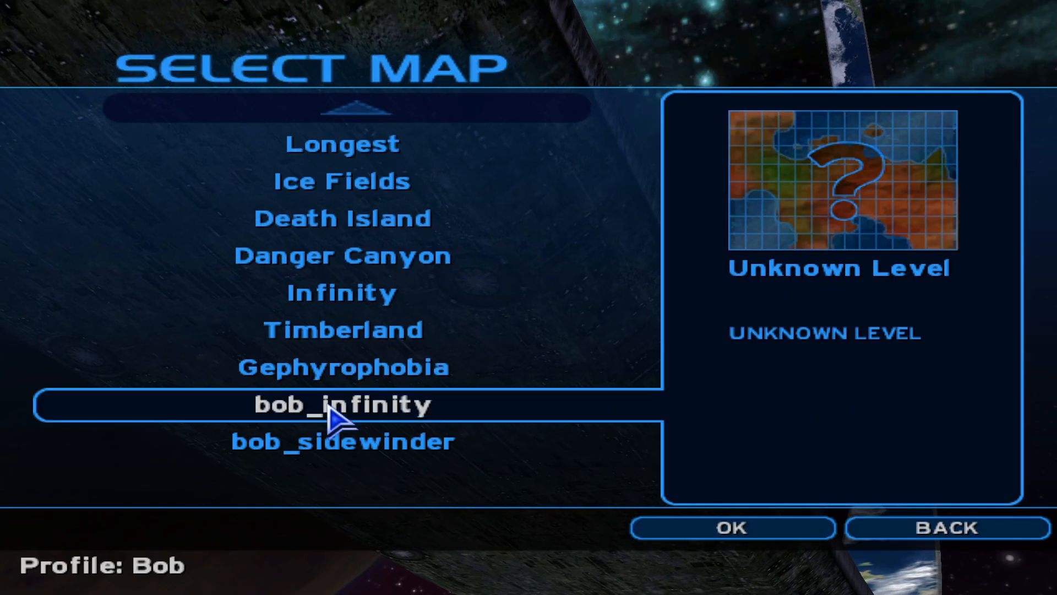
left_click(710, 534)
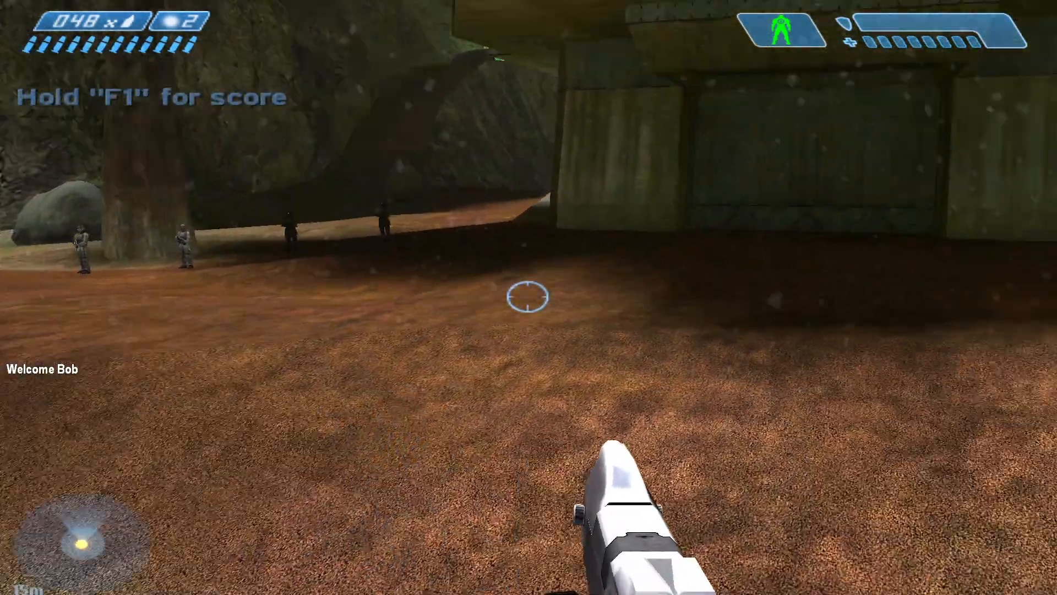
Approach the alert marines, fire the pistol to provoke a reaction, and follow the squad to examine its return behavior.
key("w")
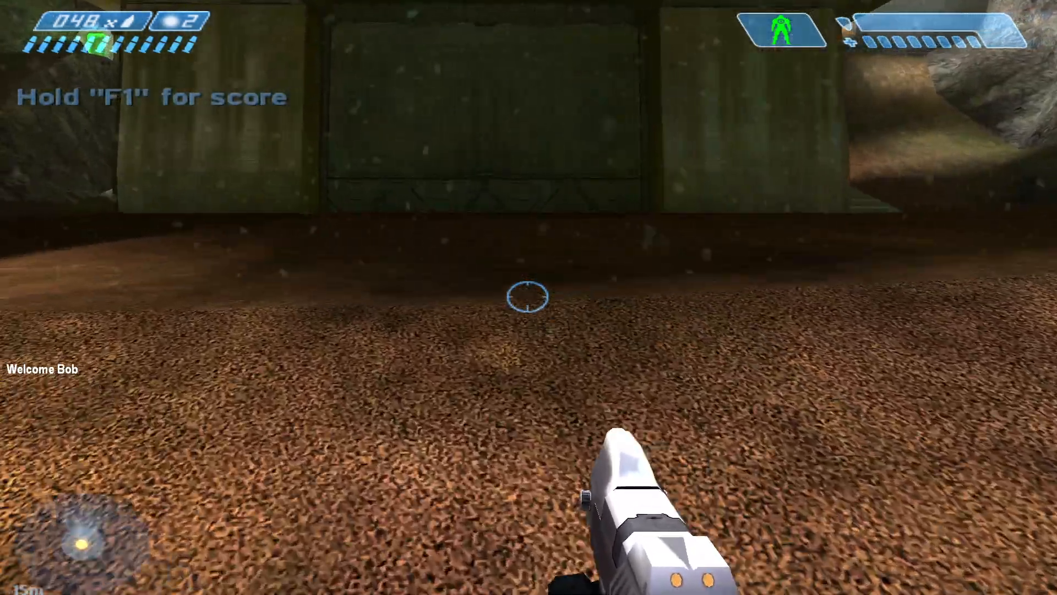
key("s")
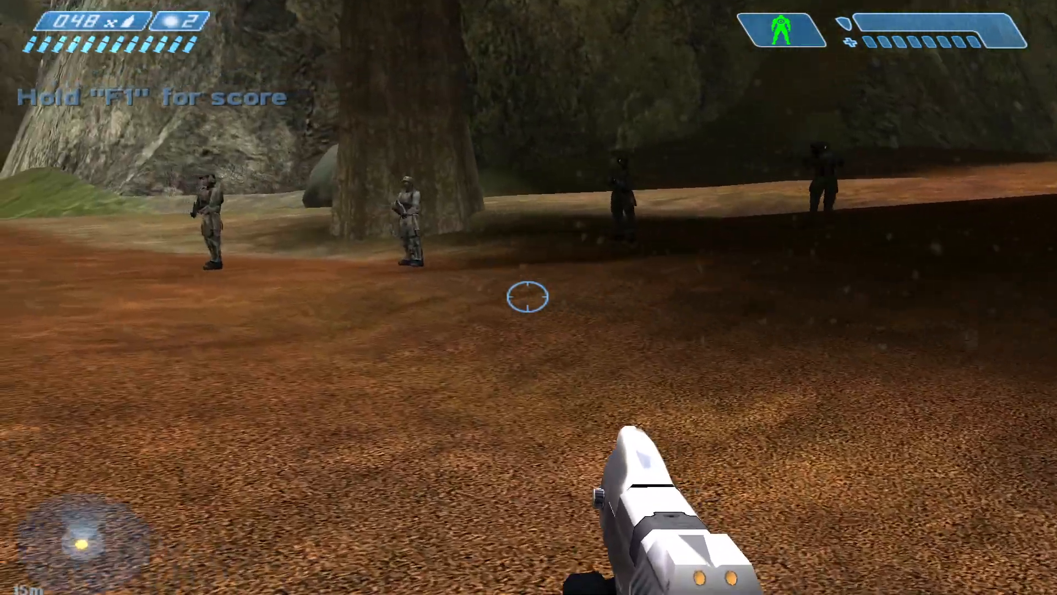
key("w")
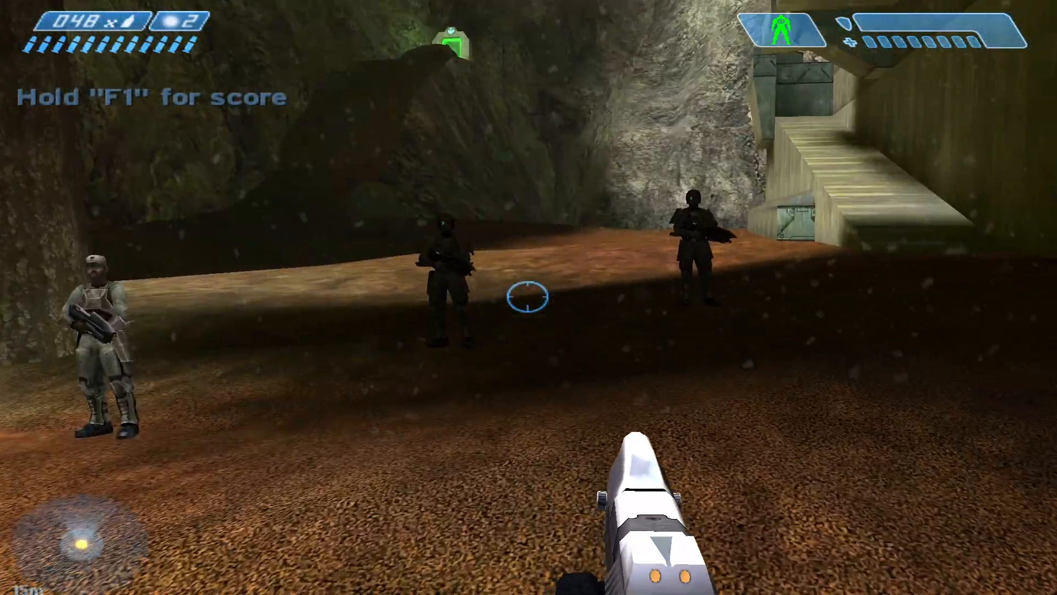
left_click(528, 296)
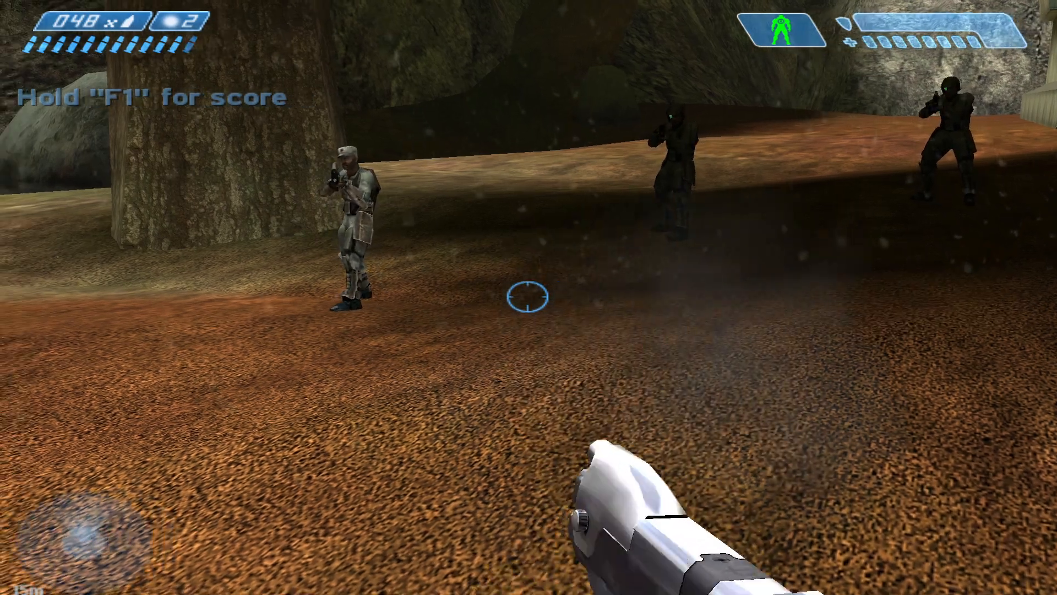
key("r")
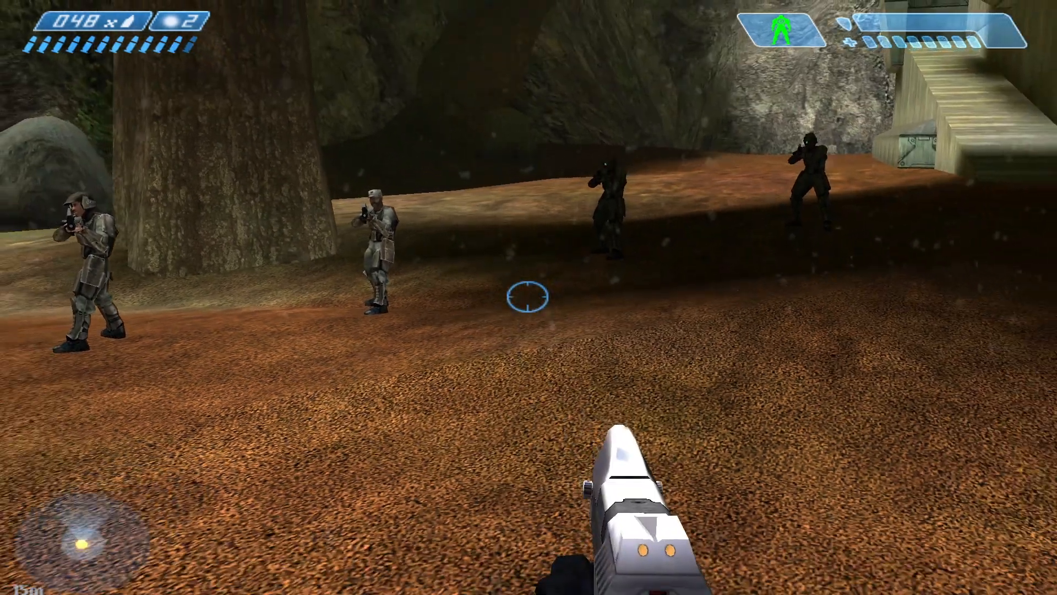
left_click(527, 297)
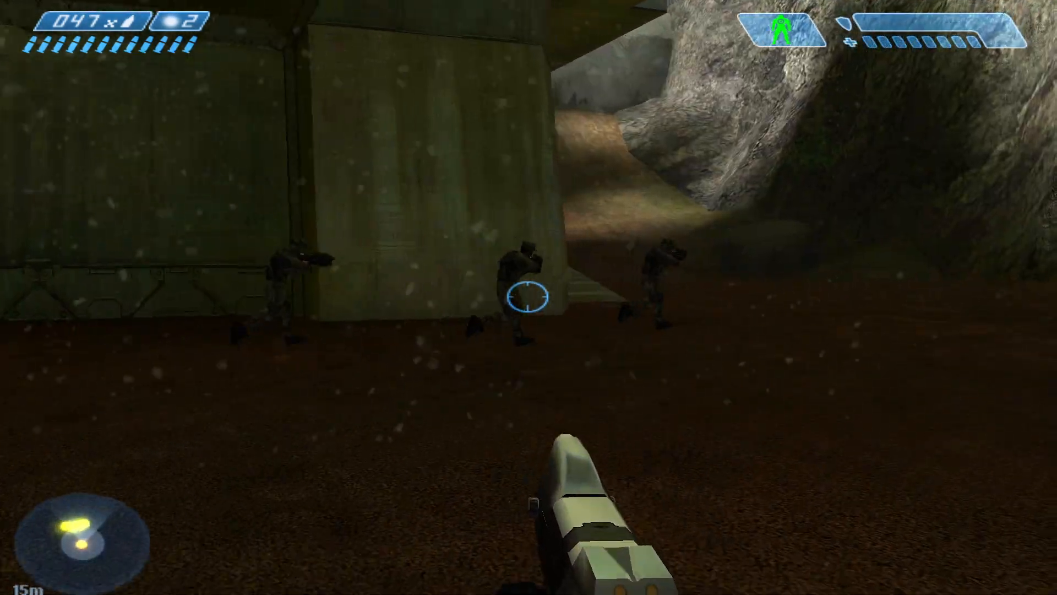
key("d")
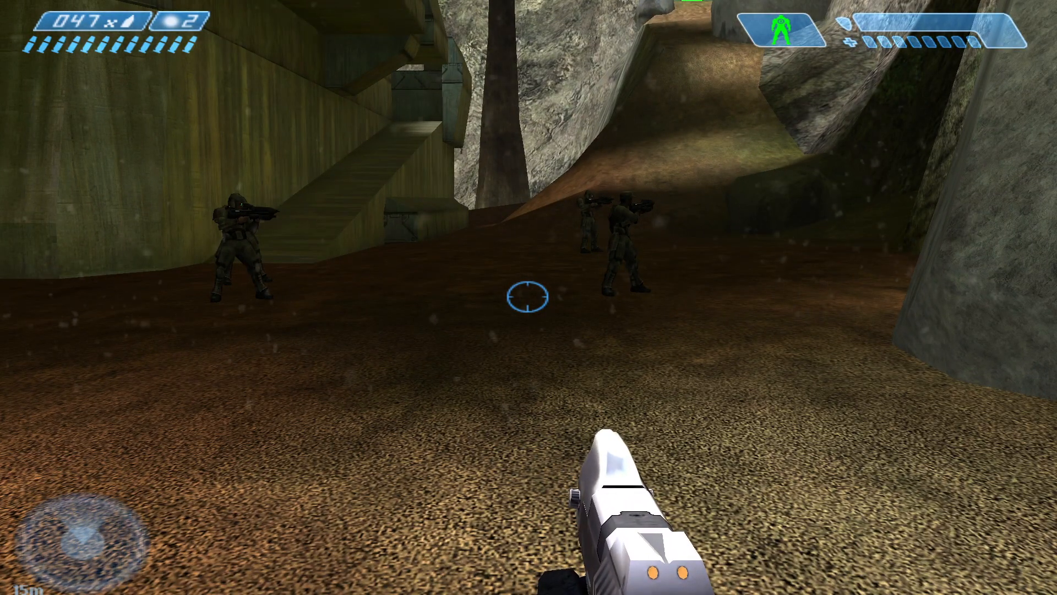
key("w")
key("w")
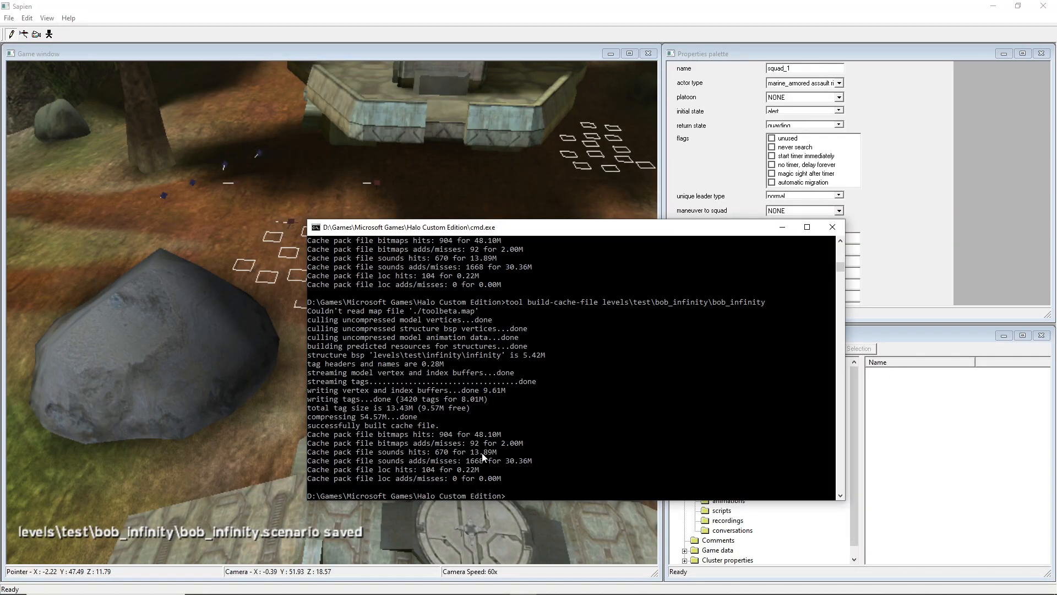
Return to Sapien and set squad_1's return state to searching.
left_click(284, 386)
middle_click_drag(284, 386, 225, 376)
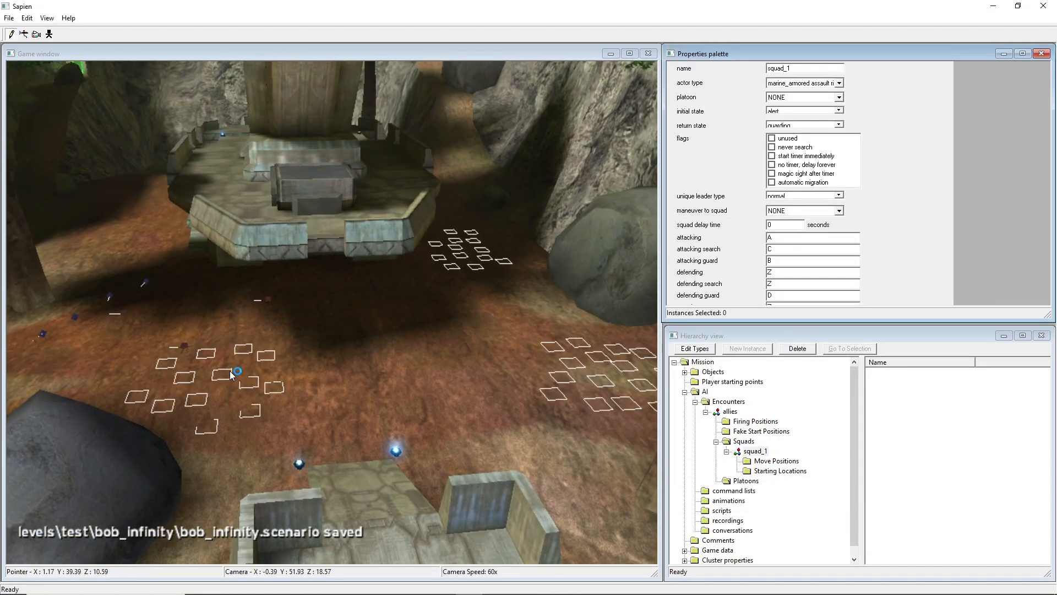
left_click(804, 125)
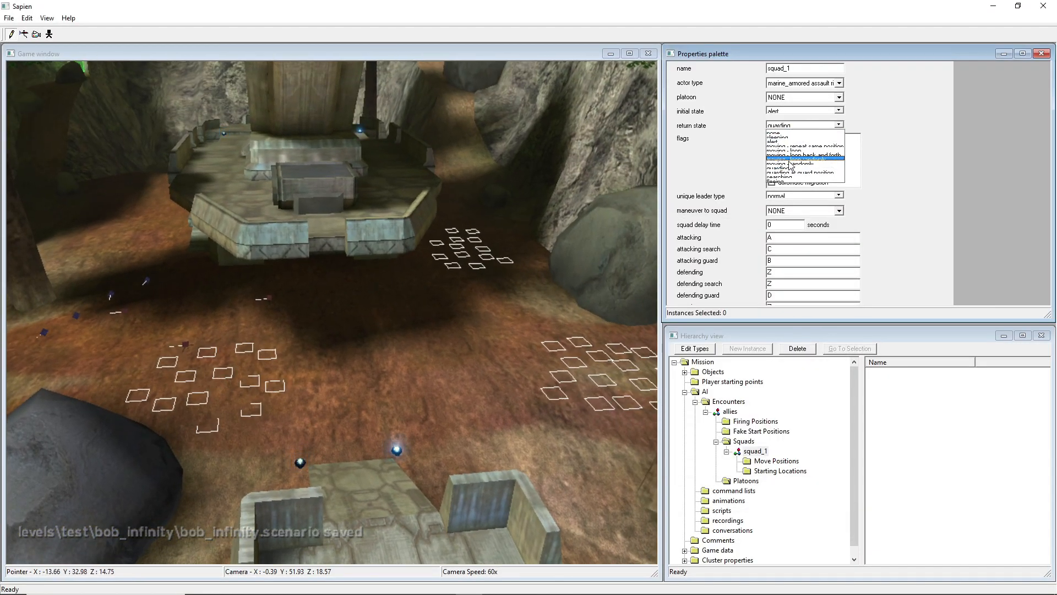
left_click(780, 177)
middle_click_drag(549, 340, 458, 354)
Save the scenario with the searching return state and rerun the build-cache-file command for levels\test\bob_infinity\bob_infinity.
key("ctrl+s")
left_click(521, 585)
key("Up")
key("Return")
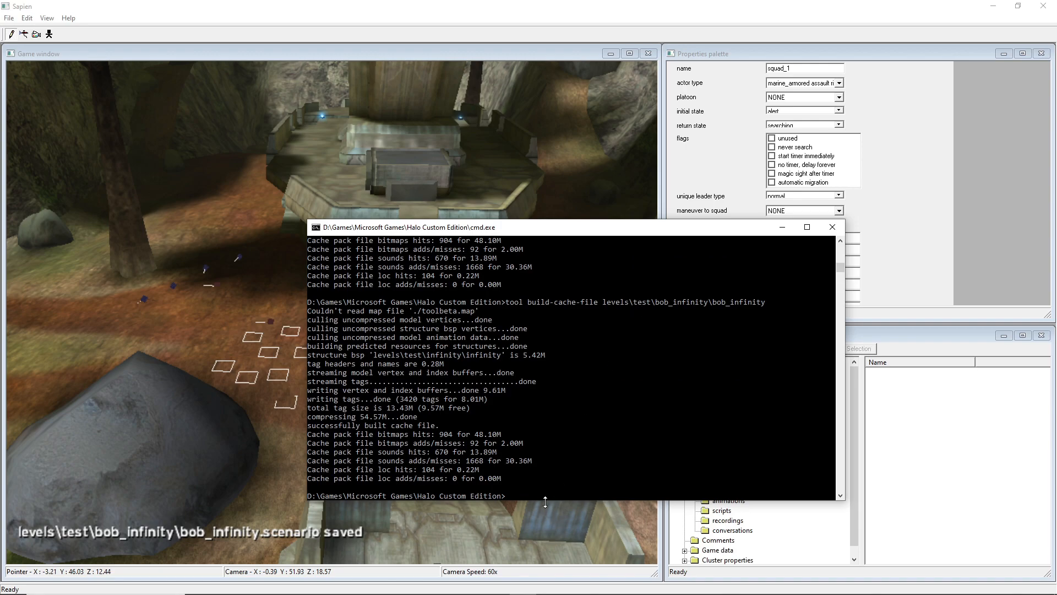
Start Halo Custom Edition and host a LAN game on bob_infinity to test the searching return state.
left_click(490, 581)
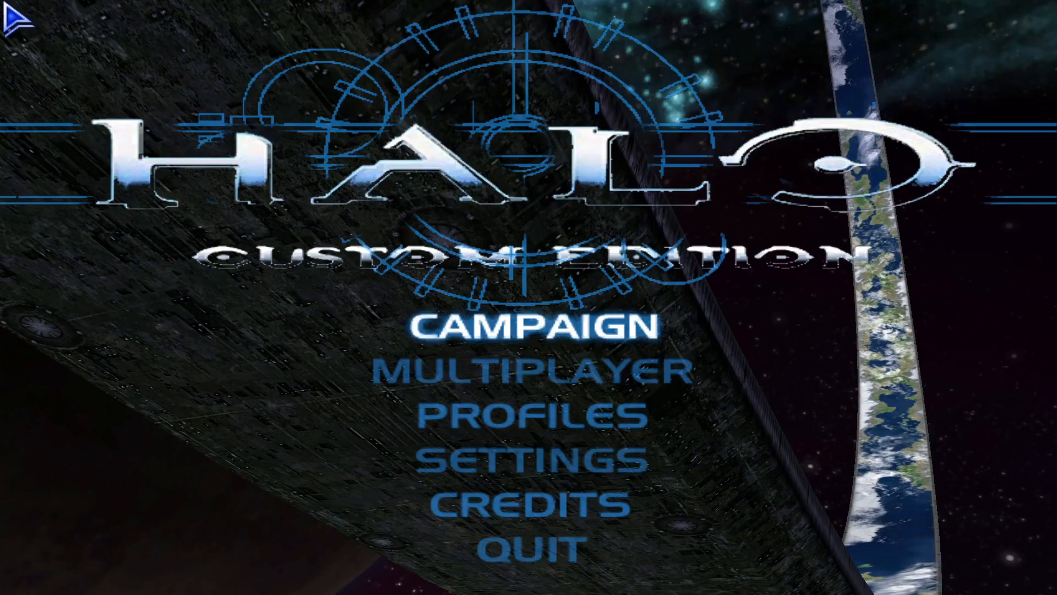
left_click(669, 396)
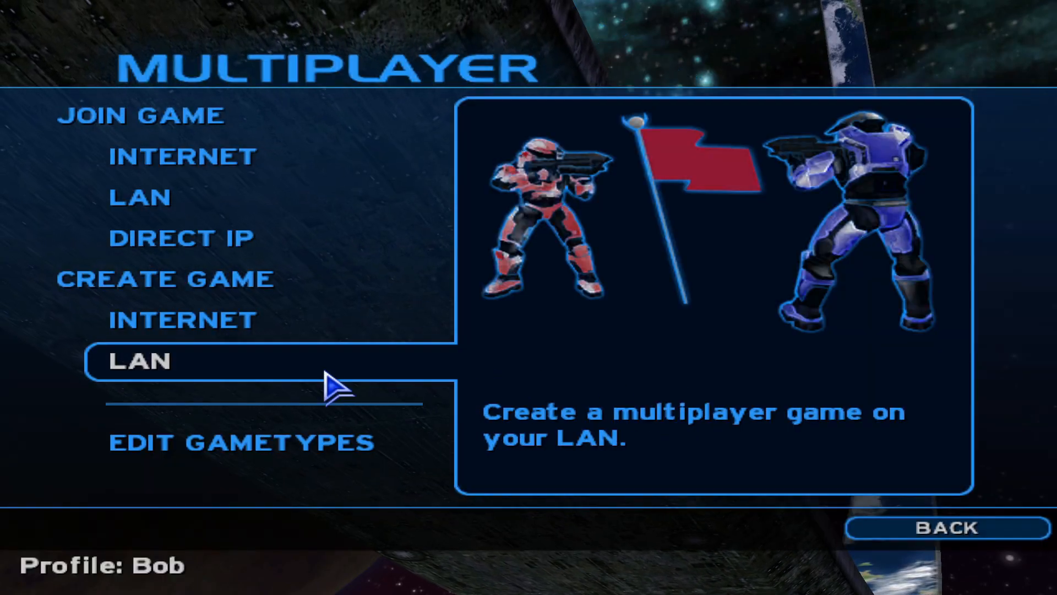
left_click(324, 368)
left_click(732, 529)
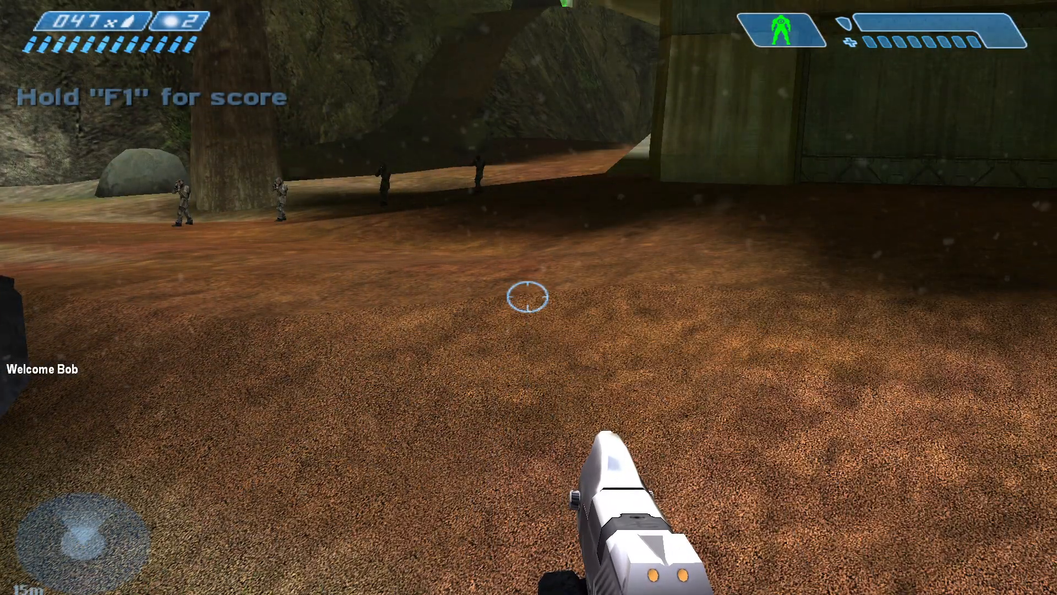
Move around near the structure and follow the marines to examine how the squad searches the area.
key("w")
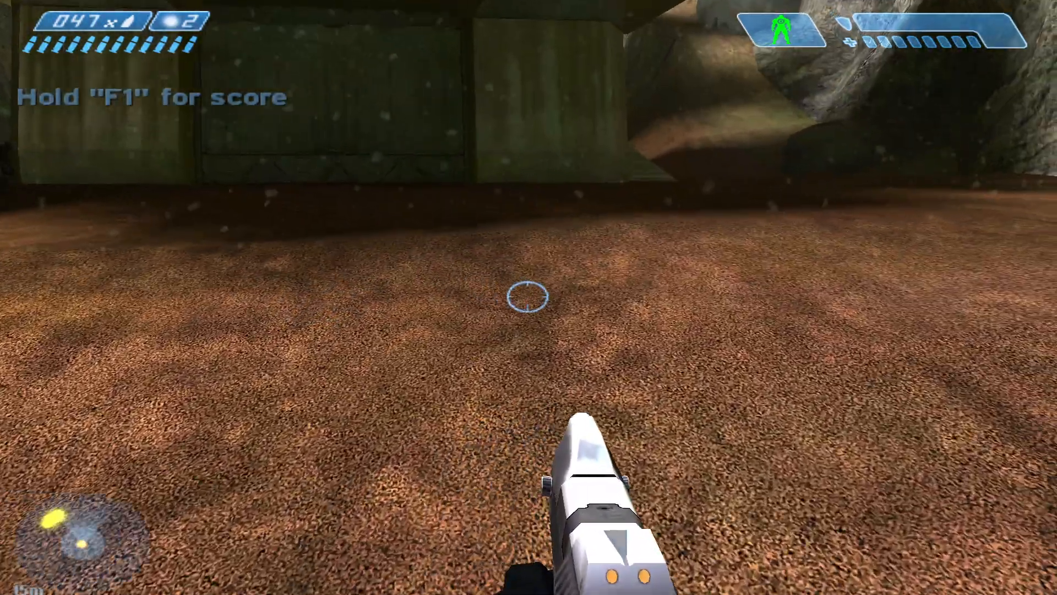
key("s")
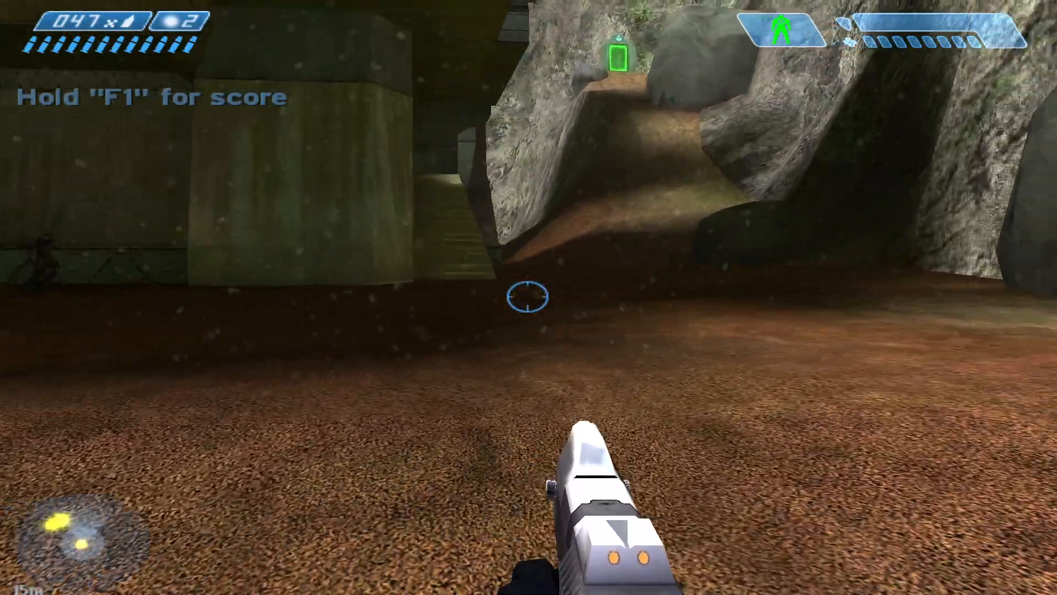
key("s")
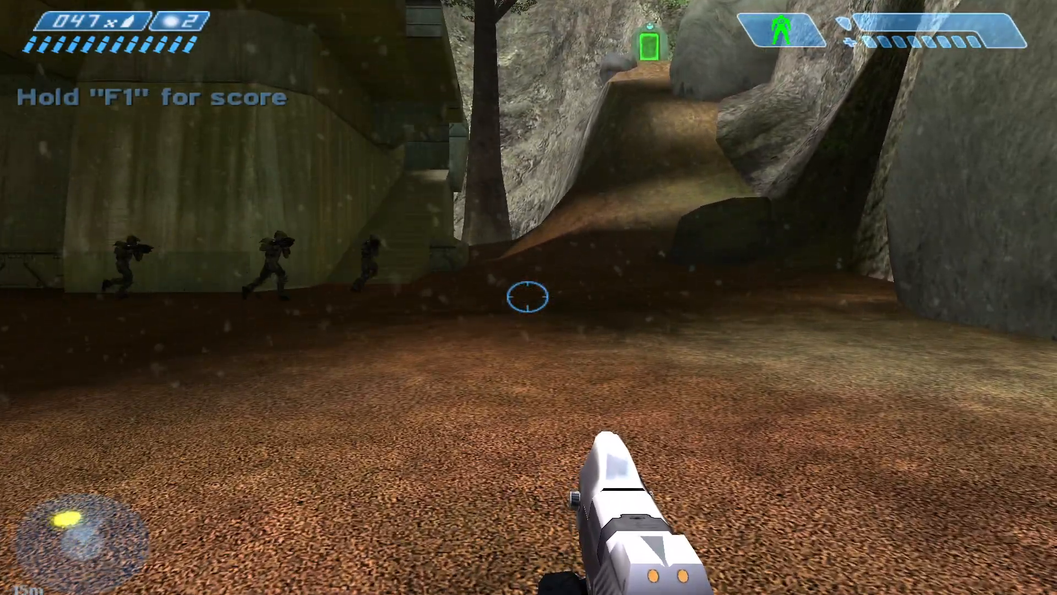
key("w")
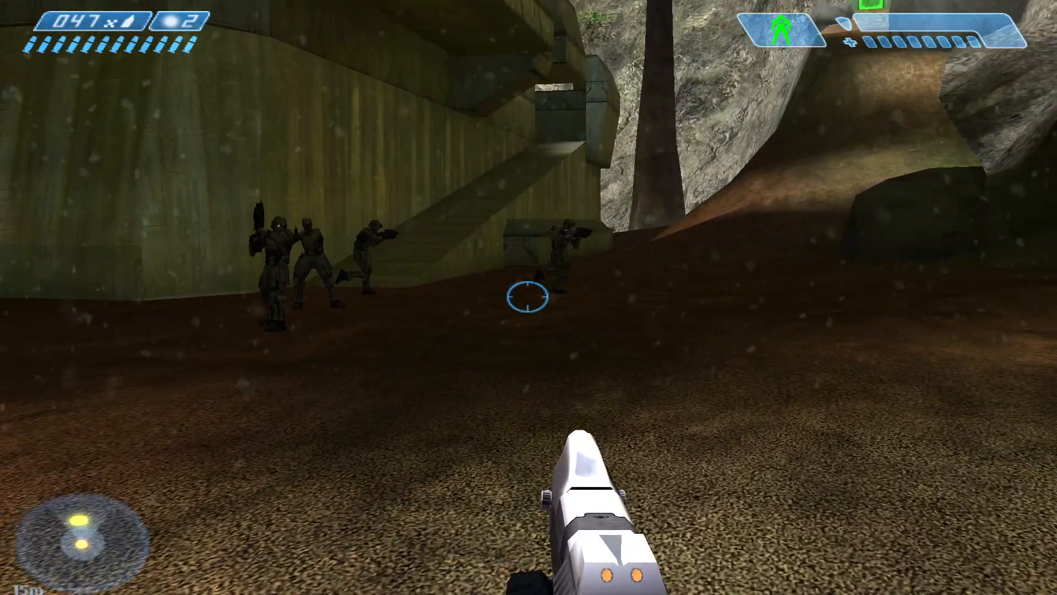
key("d")
key("w")
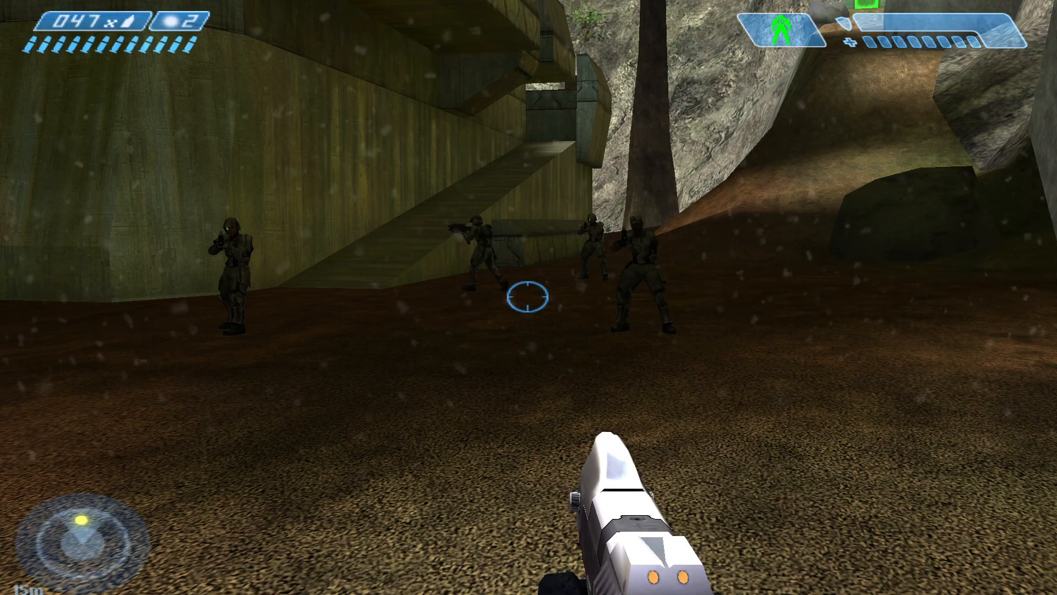
key("a")
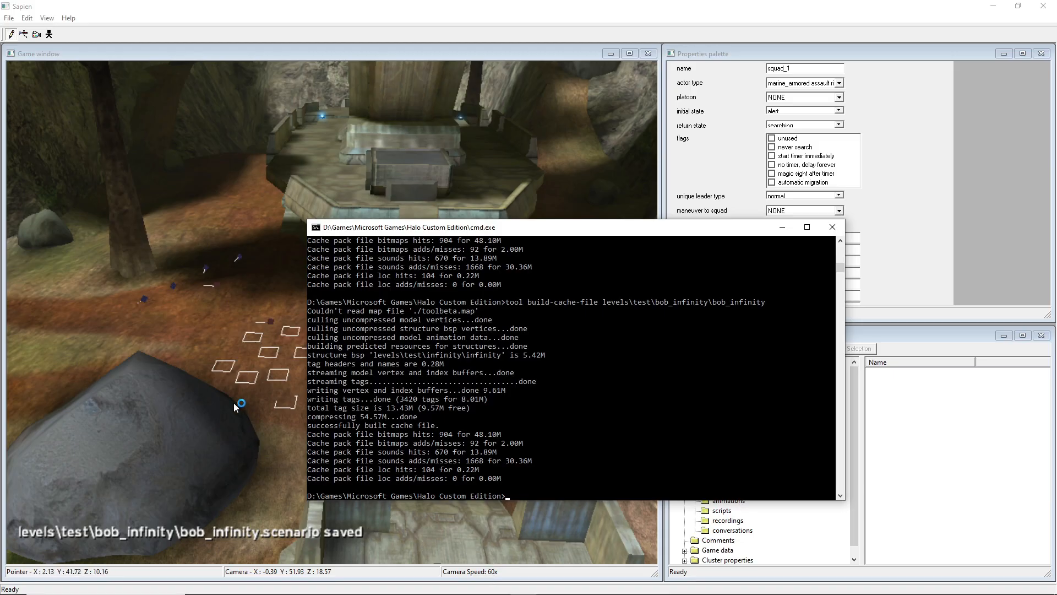
Return to Sapien, show the player starting points, and examine the start location and the terrain around the structures.
middle_click(233, 408)
key("s")
key("s")
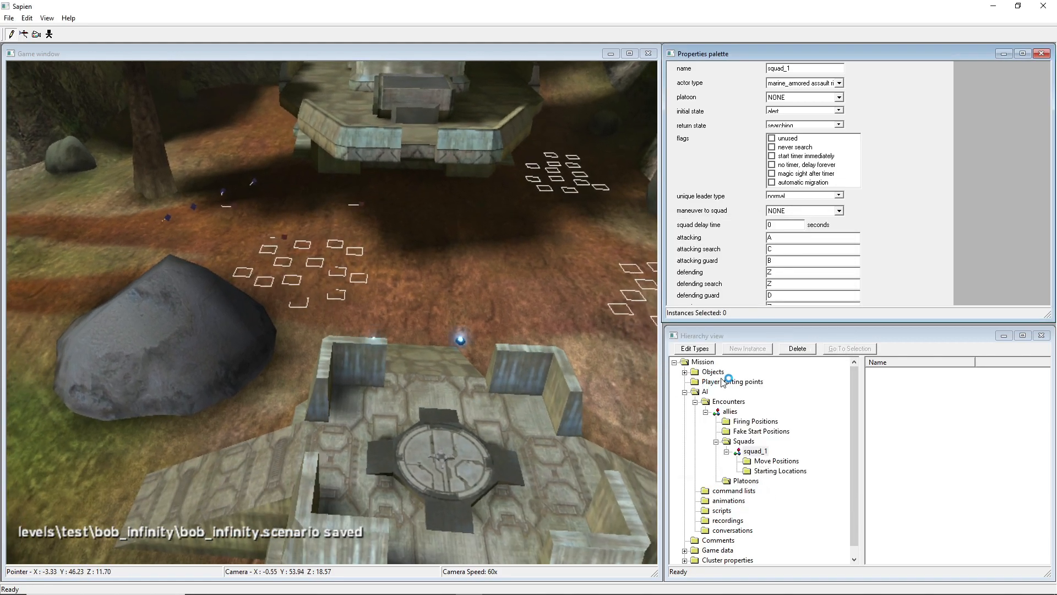
left_click(723, 381)
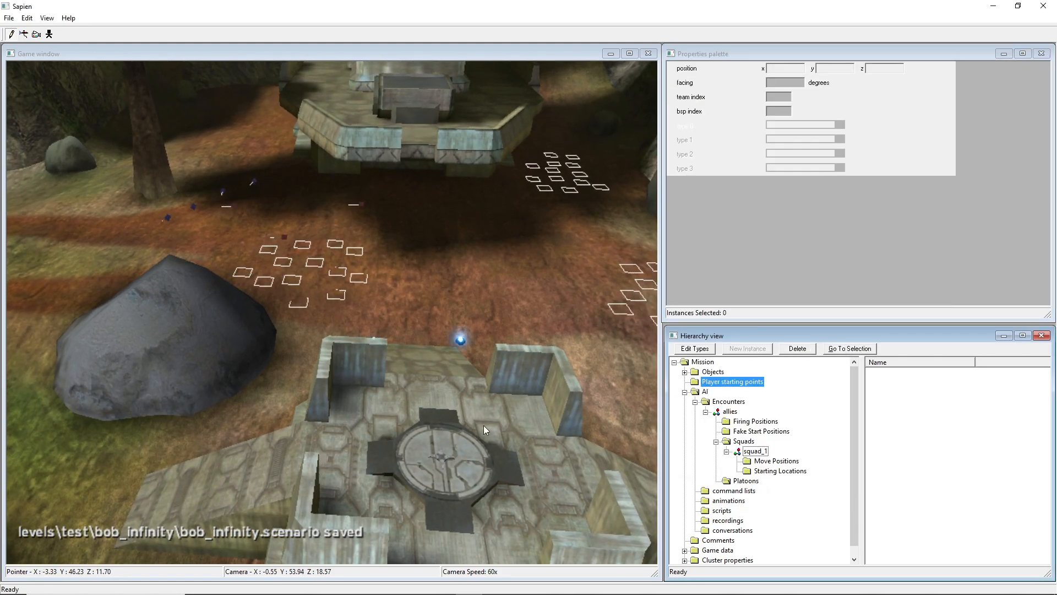
middle_click(502, 203)
key("w")
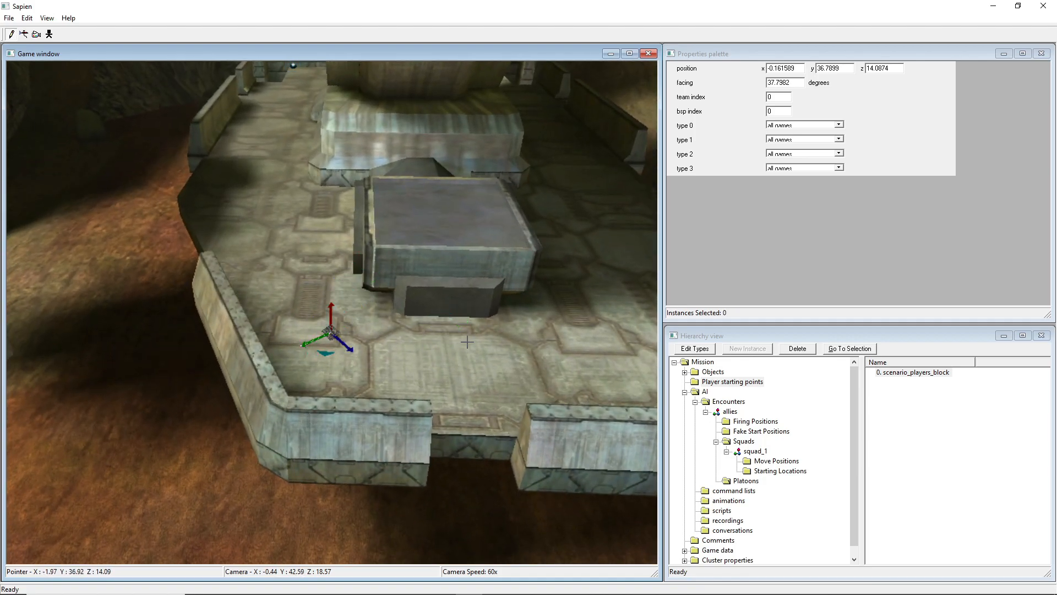
key("s")
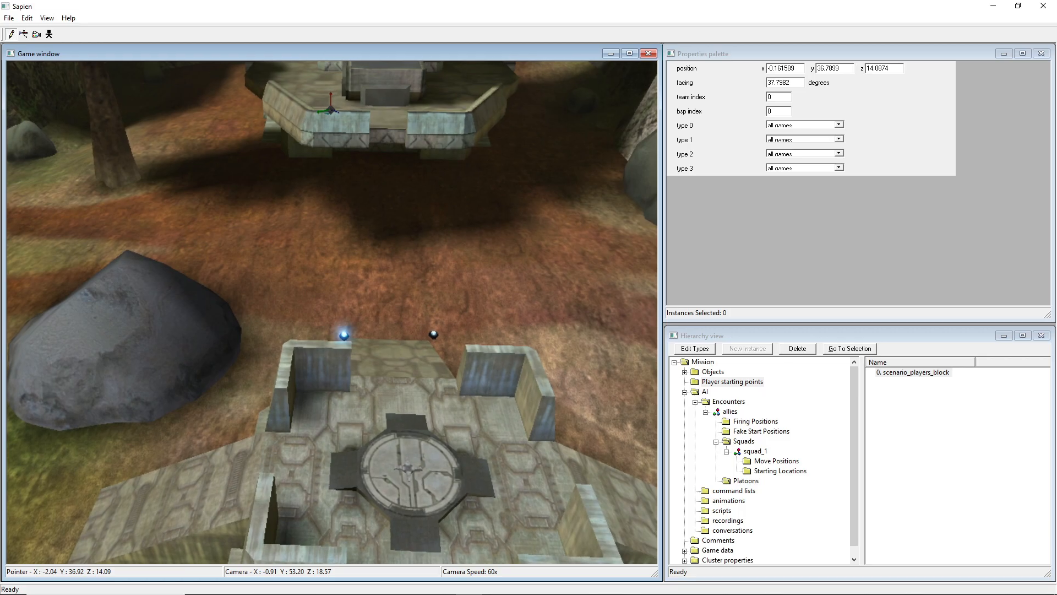
middle_click_drag(437, 331, 633, 353)
key("w")
key("d")
key("s")
key("a")
key("s")
key("d")
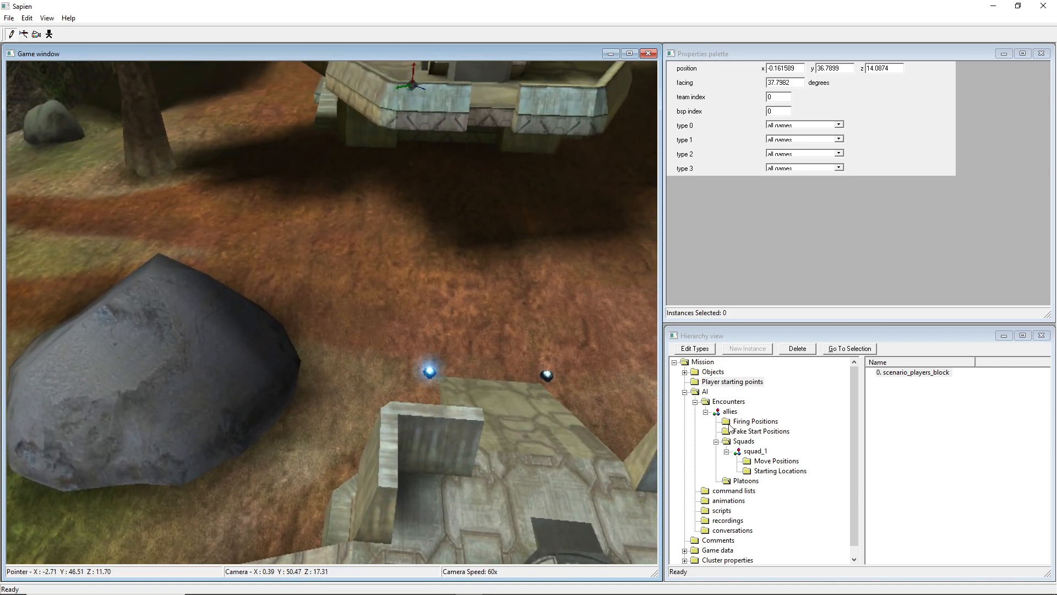
Open the allies encounter's properties and review the available team index options.
left_click(731, 412)
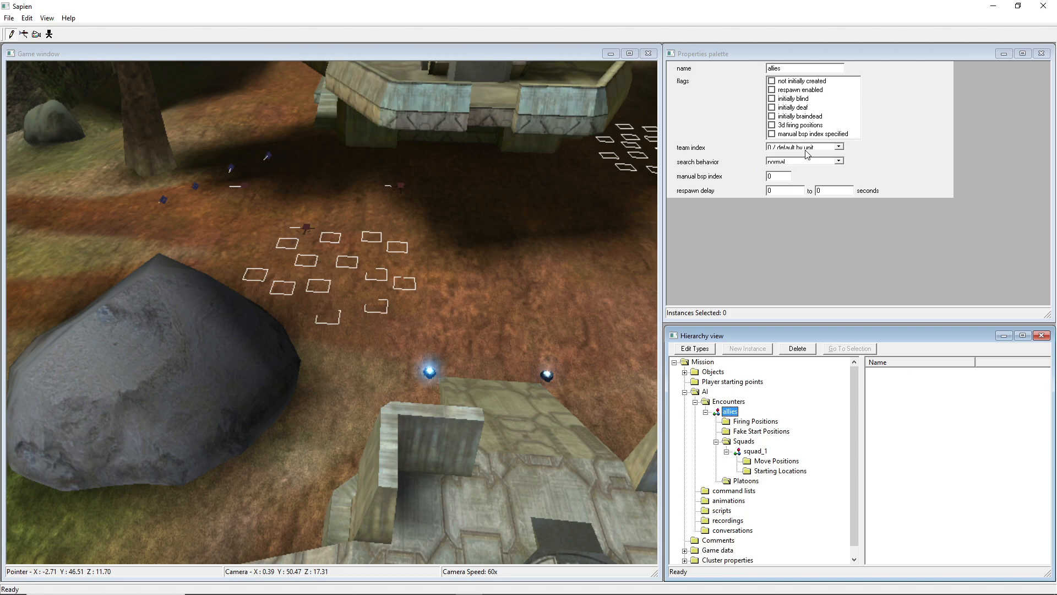
left_click(805, 147)
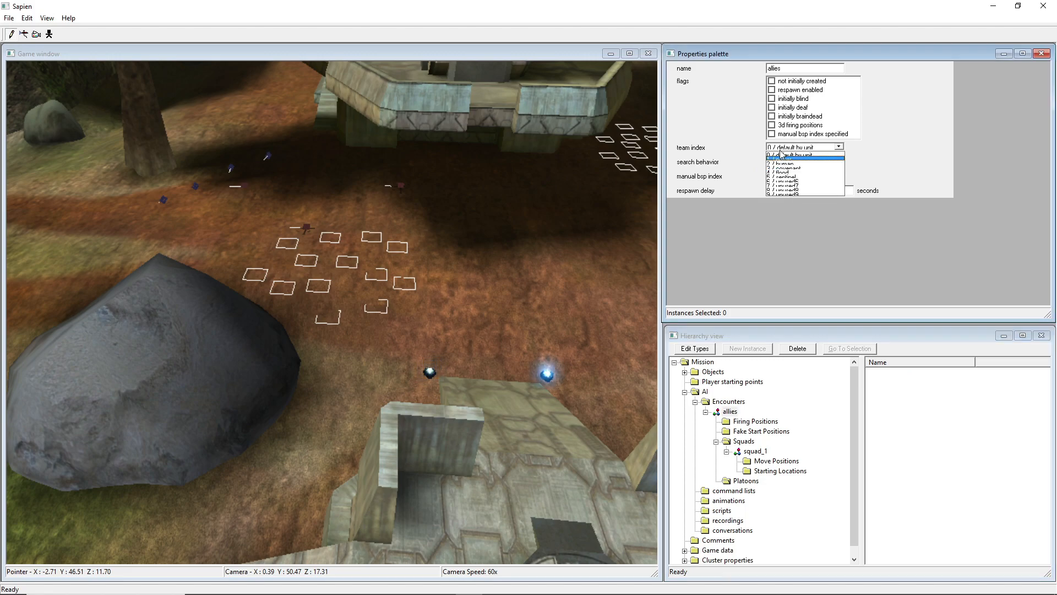
left_click(782, 155)
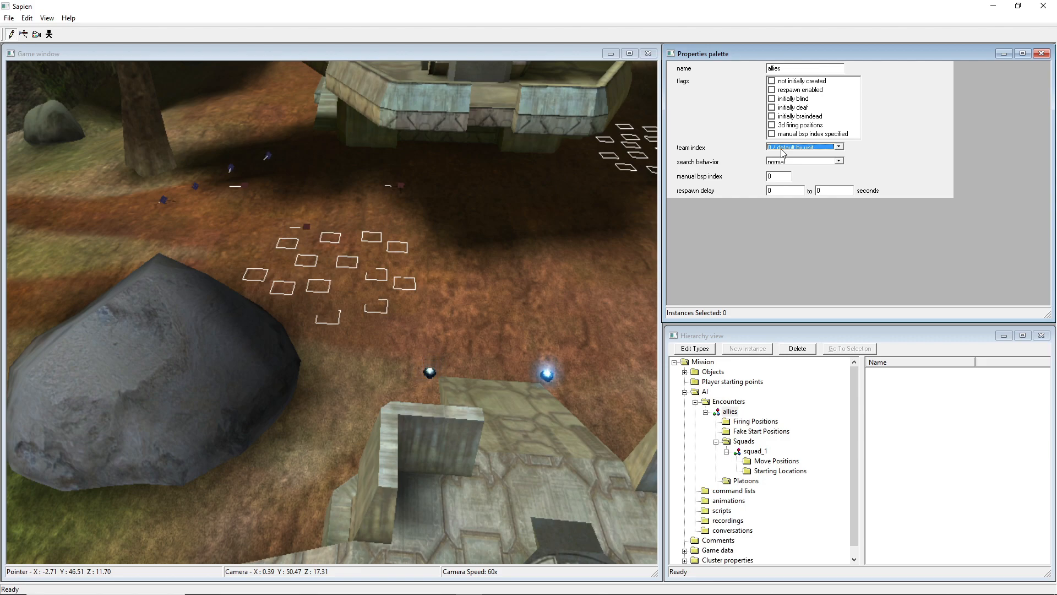
left_click(781, 148)
left_click(782, 147)
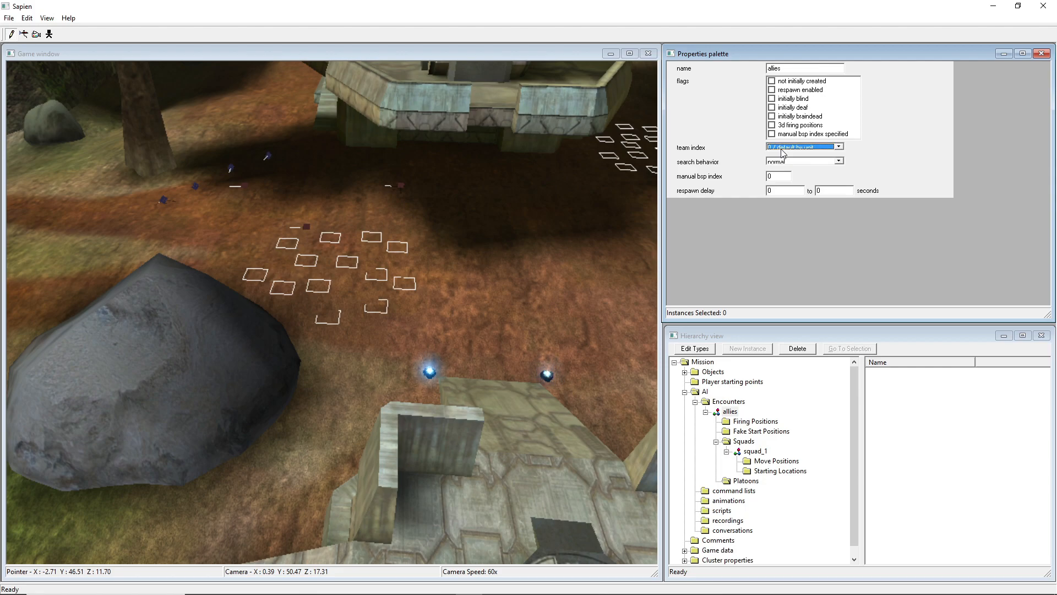
Try covenant as the allies encounter's team index, and restore it to default by unit.
left_click(781, 148)
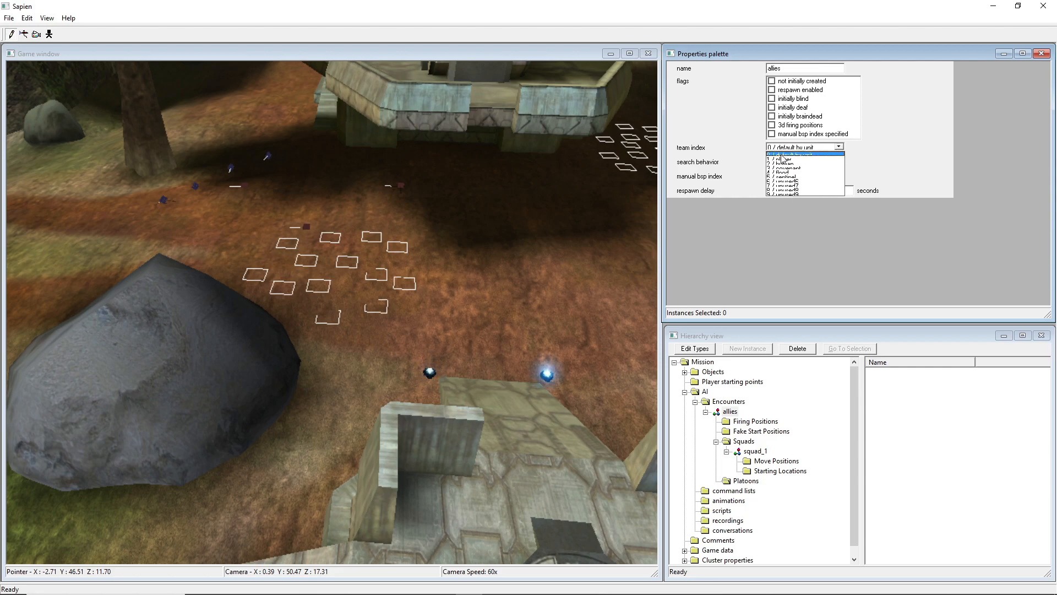
left_click(782, 167)
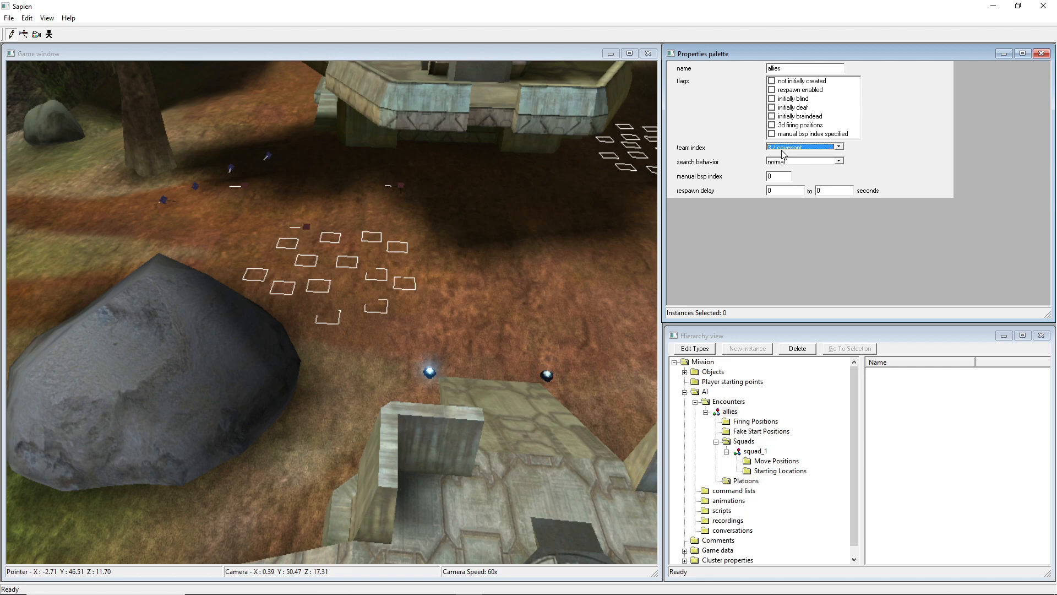
left_click(782, 148)
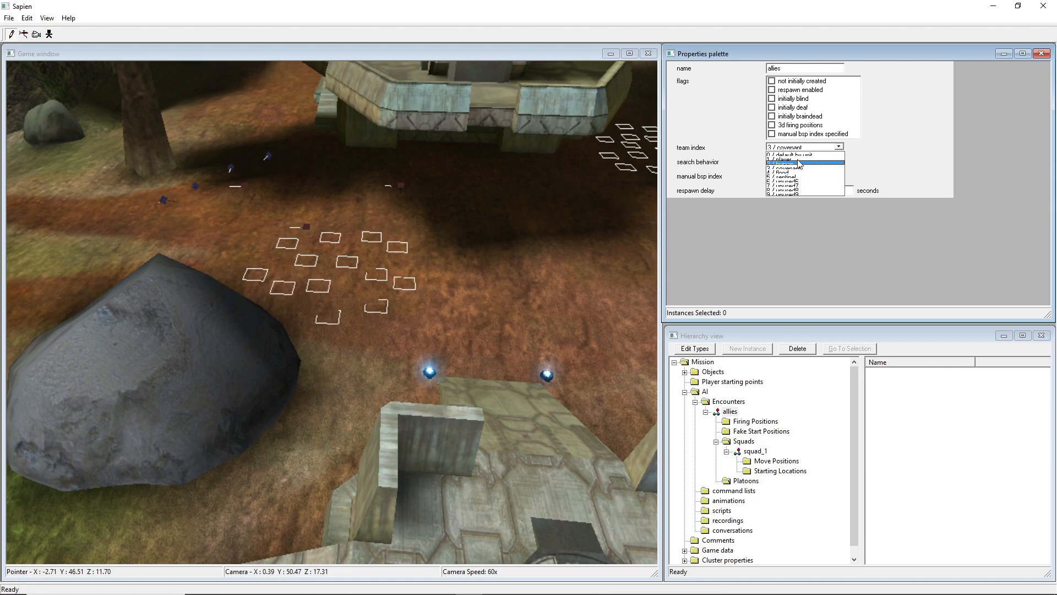
left_click(798, 155)
Open squad_1's properties and try adding b to its attacking firing positions, removing the letter again.
middle_click_drag(647, 214, 615, 231)
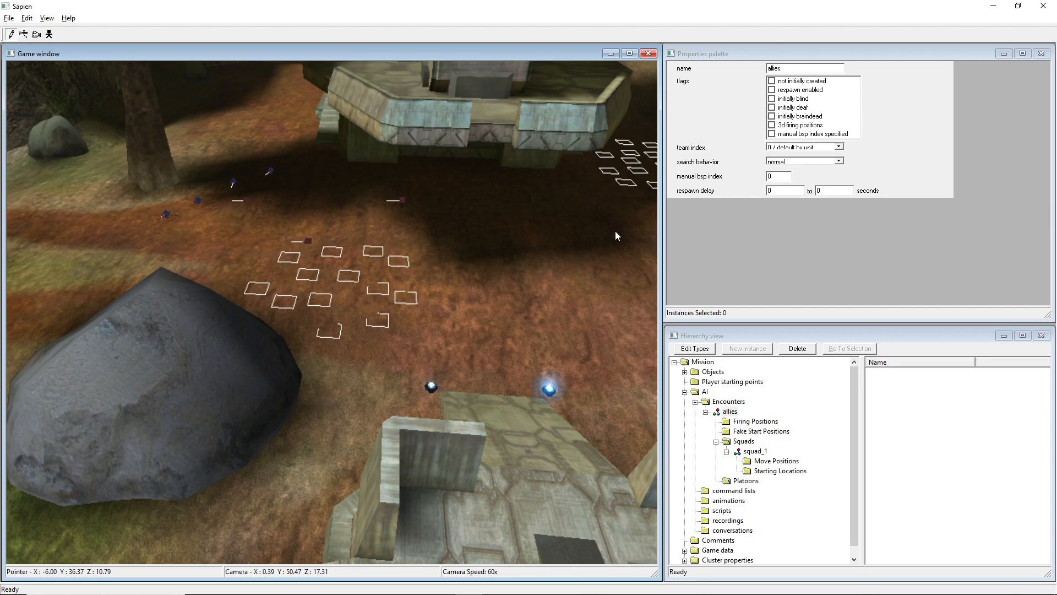
mouse_move(616, 231)
middle_mouse_down()
mouse_move(622, 205)
mouse_move(608, 231)
middle_mouse_up()
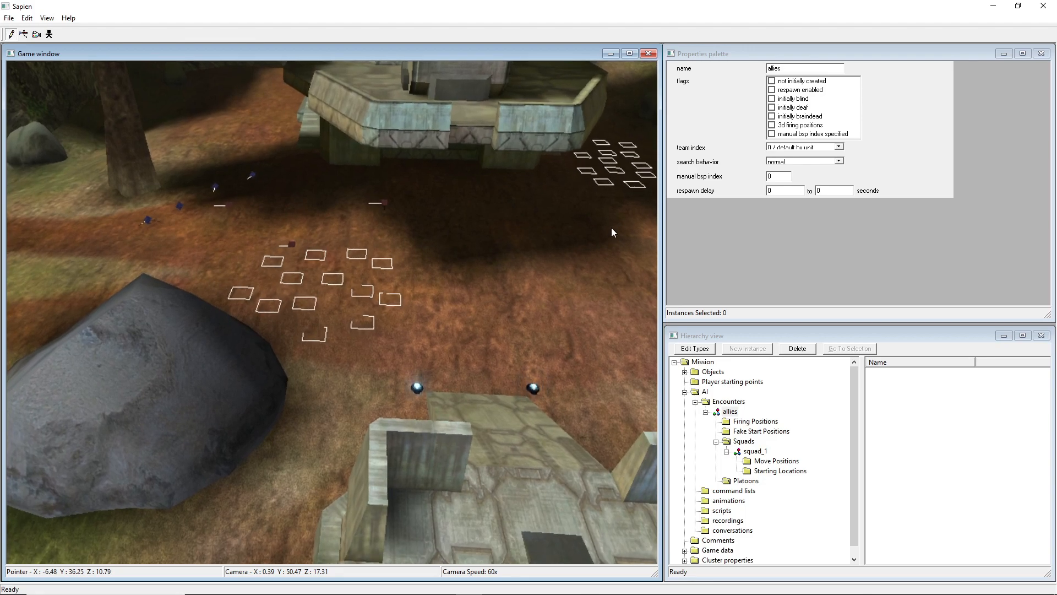
scroll(839, 144, "down", 1)
middle_click_drag(468, 244, 457, 220)
left_click(743, 454)
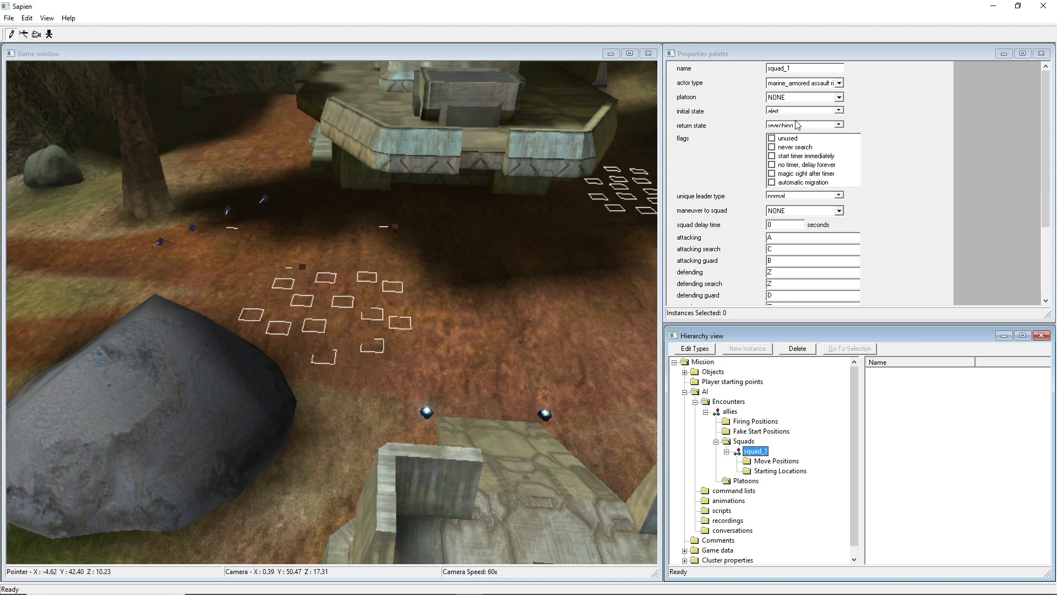
mouse_move(621, 215)
middle_mouse_down()
mouse_move(645, 203)
mouse_move(633, 219)
middle_mouse_up()
scroll(810, 255, "down", 1)
scroll(801, 249, "down", 1)
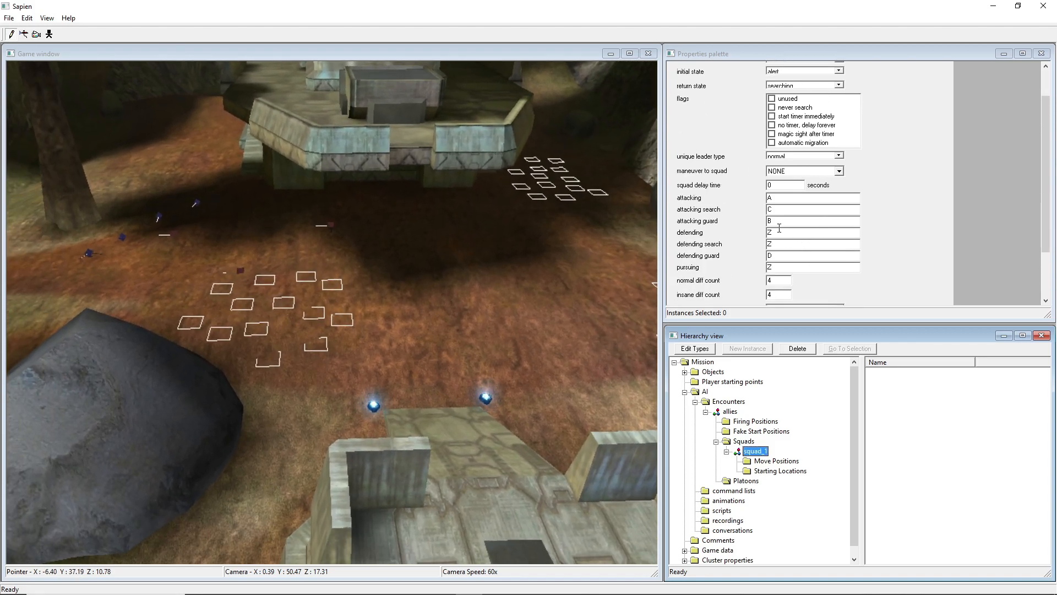
left_click(781, 198)
type("b")
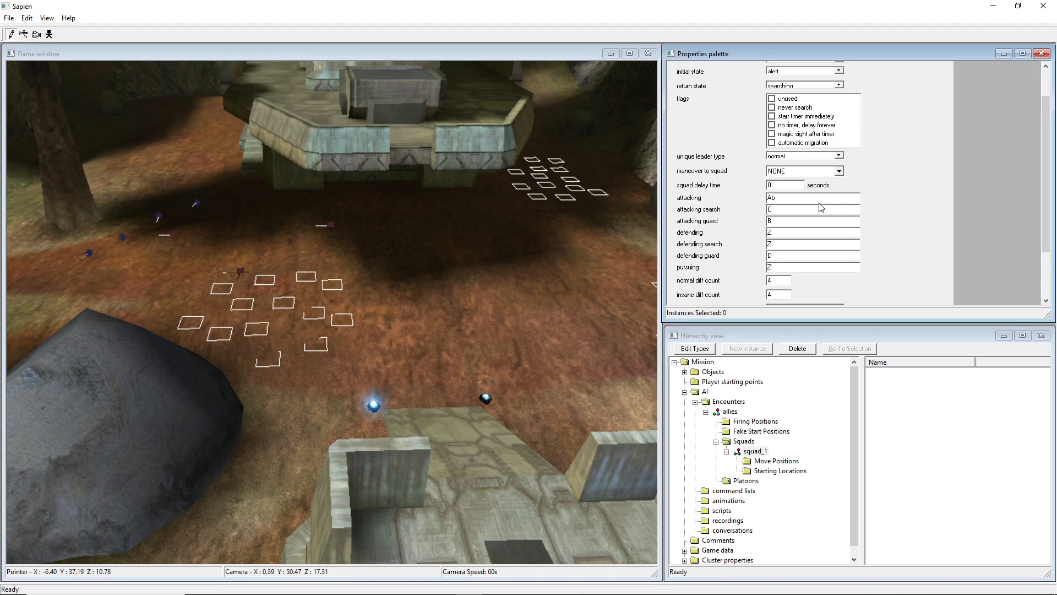
key("BackSpace")
Save the bob_infinity scenario again and rebuild its cache file with the previous tool command.
left_click(421, 246)
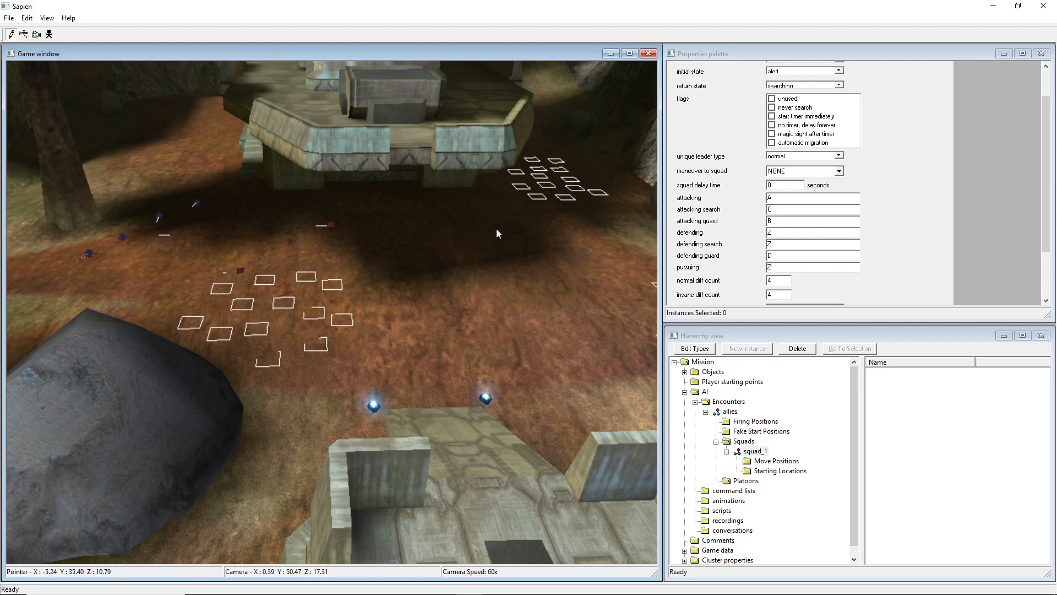
key("ctrl+s")
left_click(521, 587)
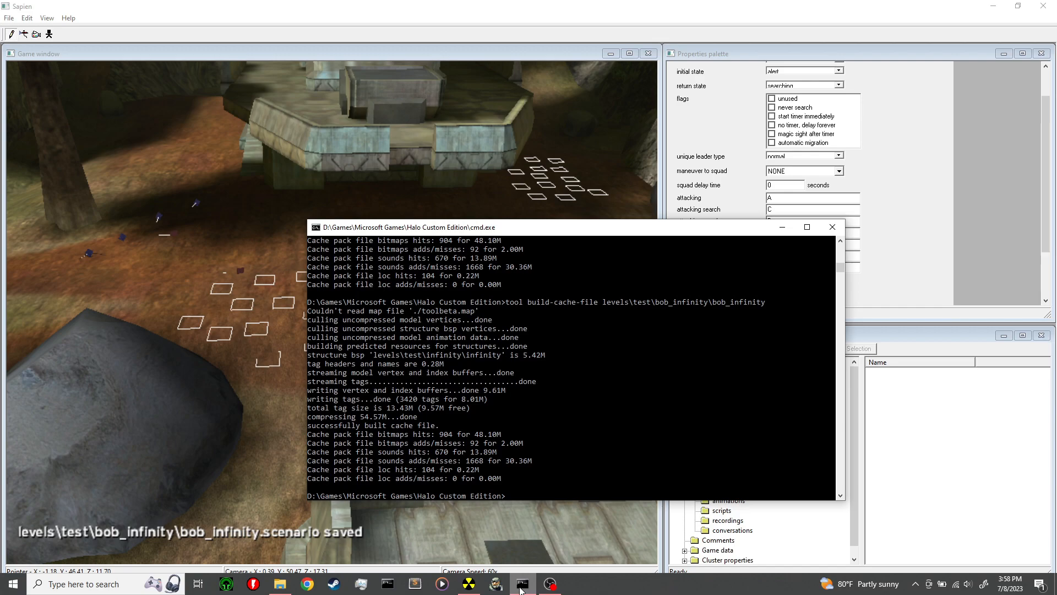
key("Up")
key("Return")
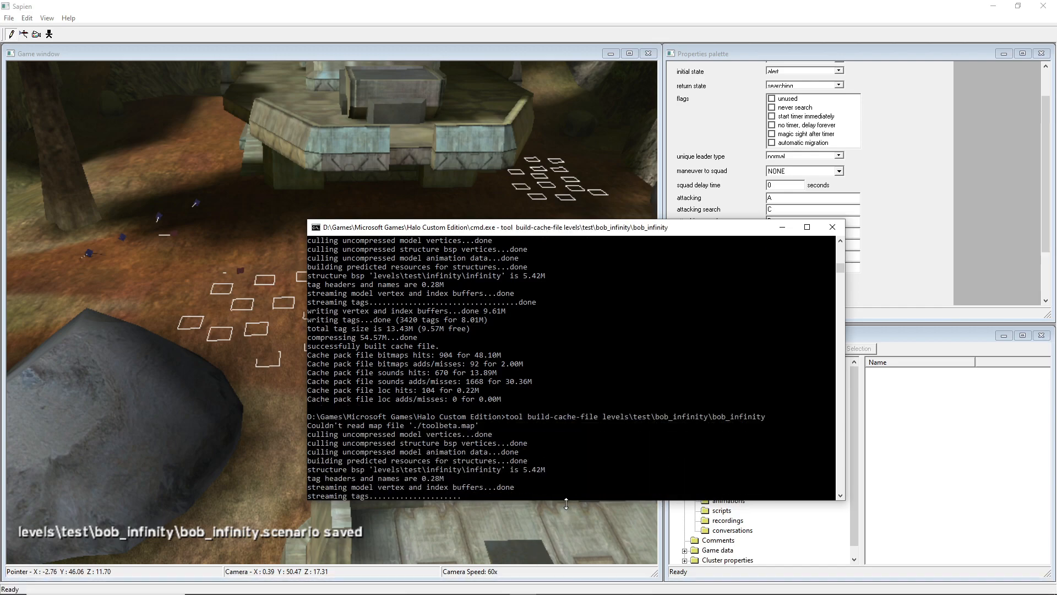
Launch Halo Custom Edition and host another LAN game on the rebuilt bob_infinity map.
left_click(496, 586)
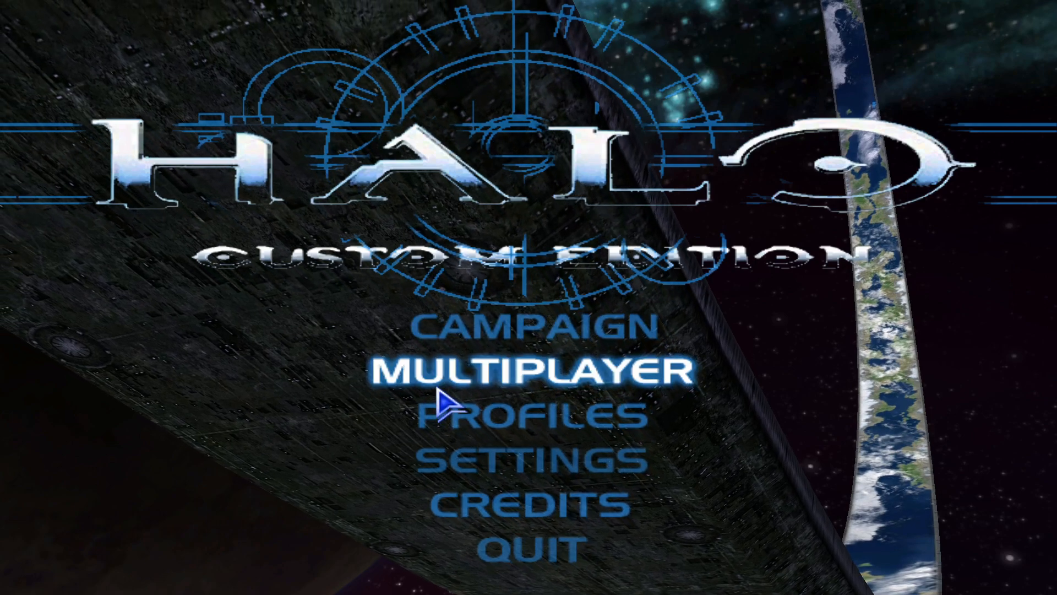
left_click(432, 388)
left_click(427, 383)
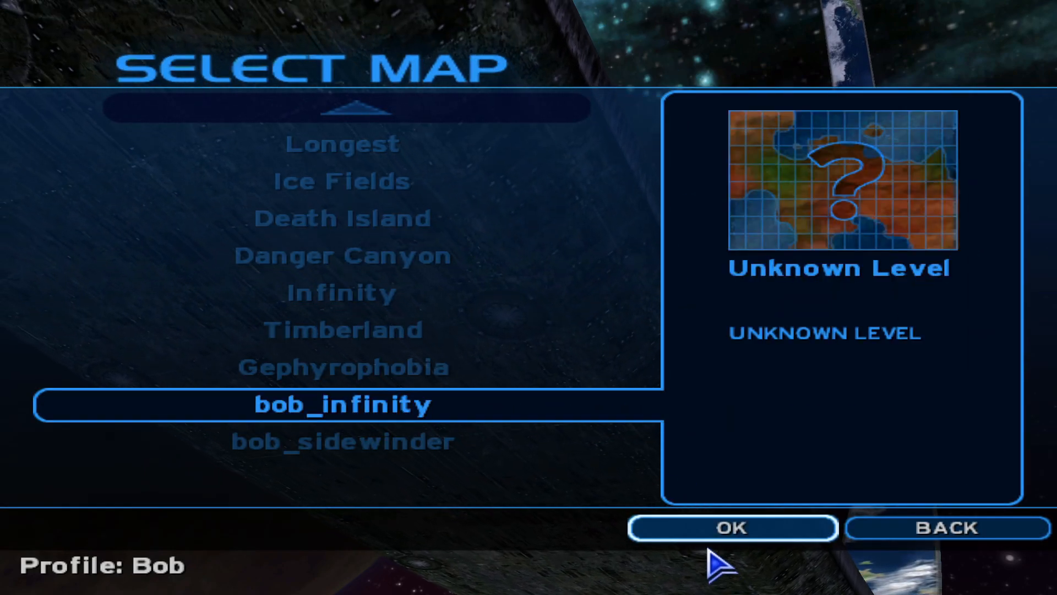
left_click(716, 538)
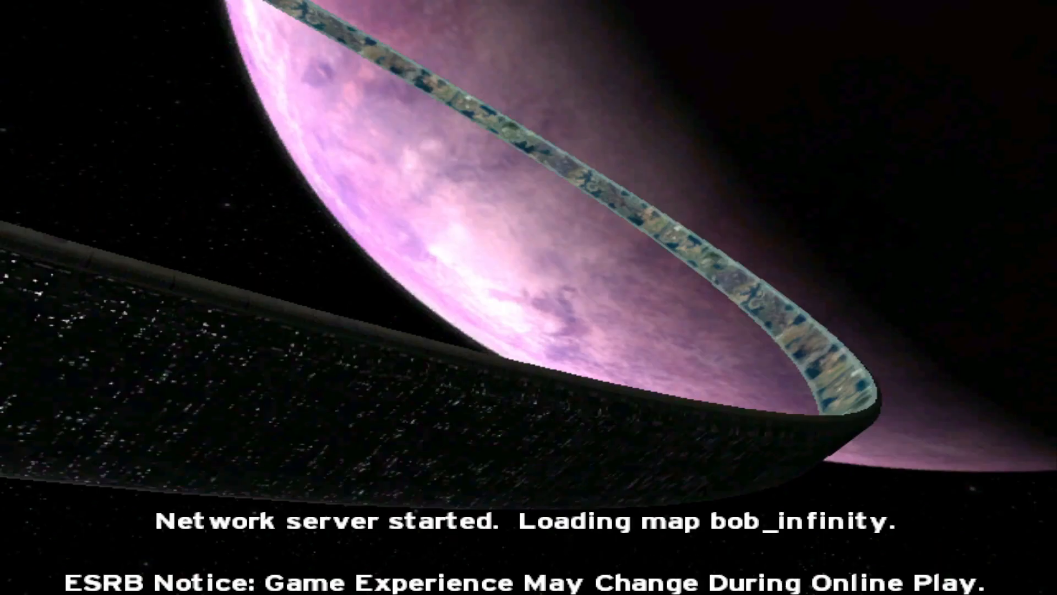
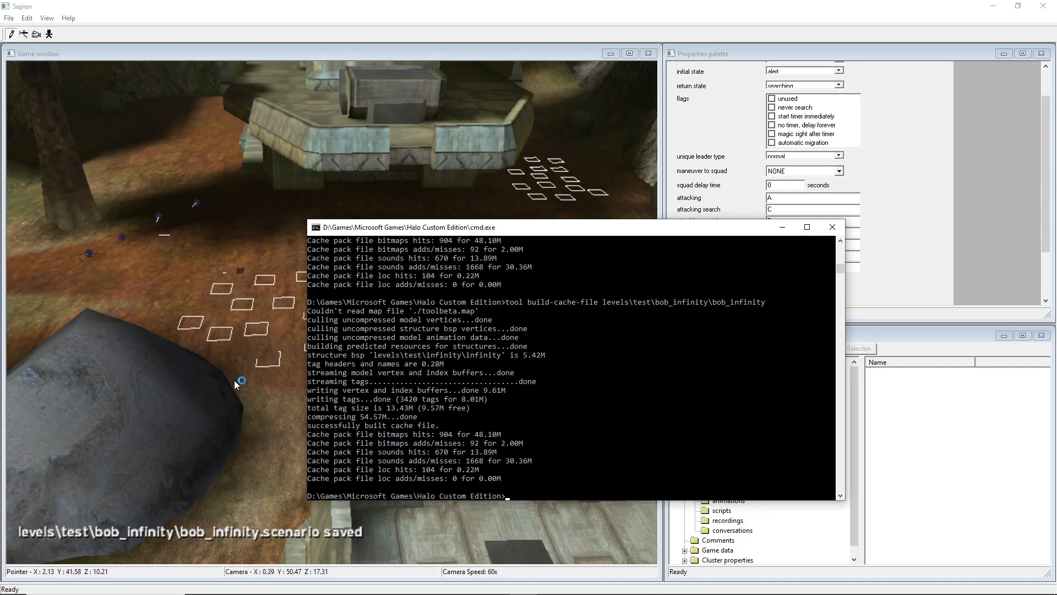
Examine squad_1's attacking, defending and pursuing firing position letters against the firing position groups around the base.
middle_click_drag(235, 381, 220, 419)
key("d")
key("w")
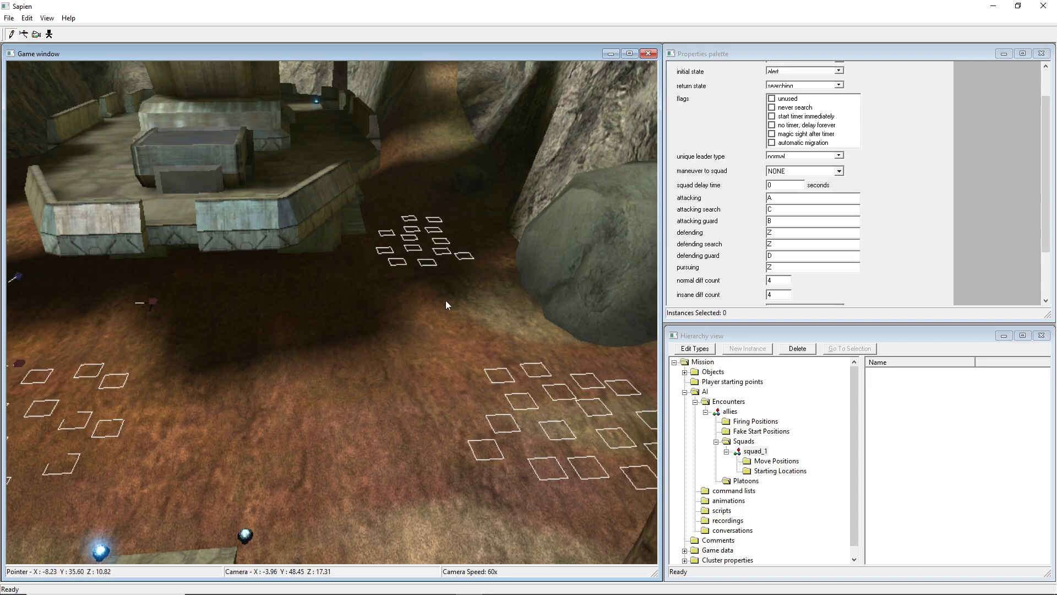
left_click(809, 213)
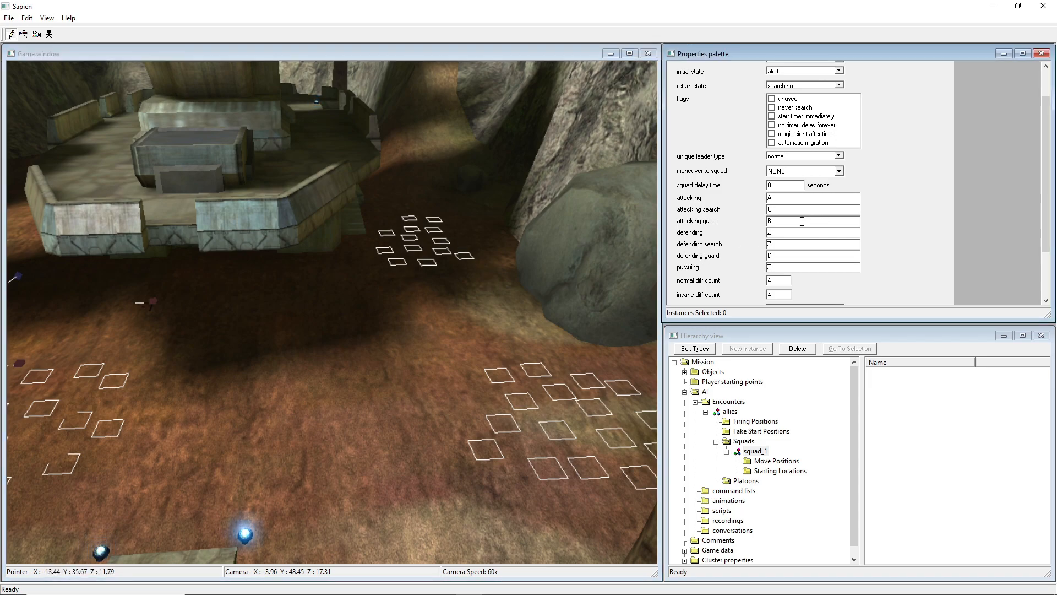
scroll(738, 86, "up", 2)
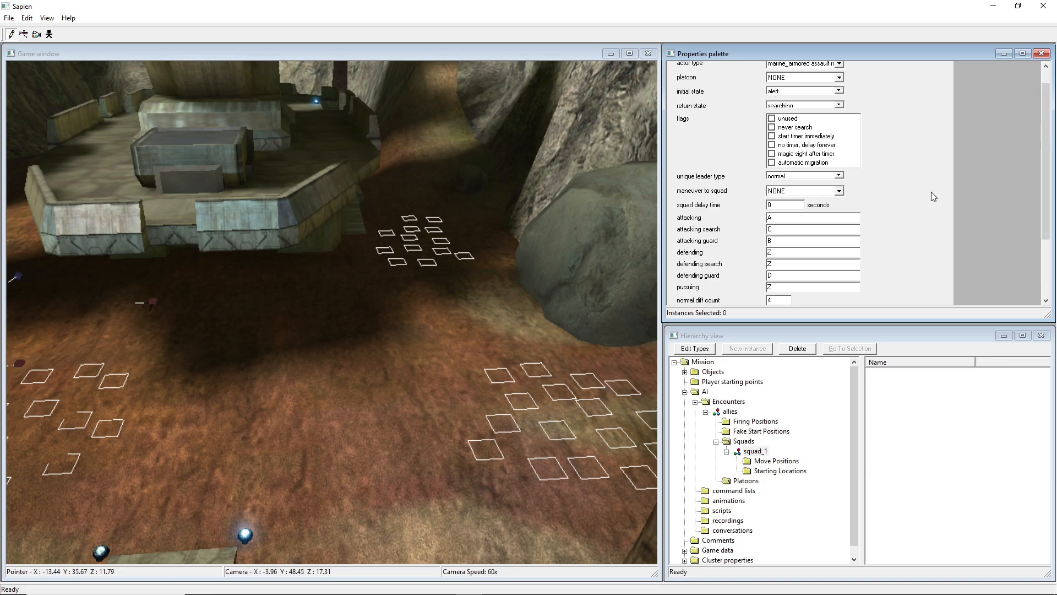
scroll(933, 192, "down", 3)
key("s")
middle_click_drag(355, 308, 356, 308)
Save the bob_infinity scenario and rerun the previous tool command to rebuild its cache file.
key("ctrl+s")
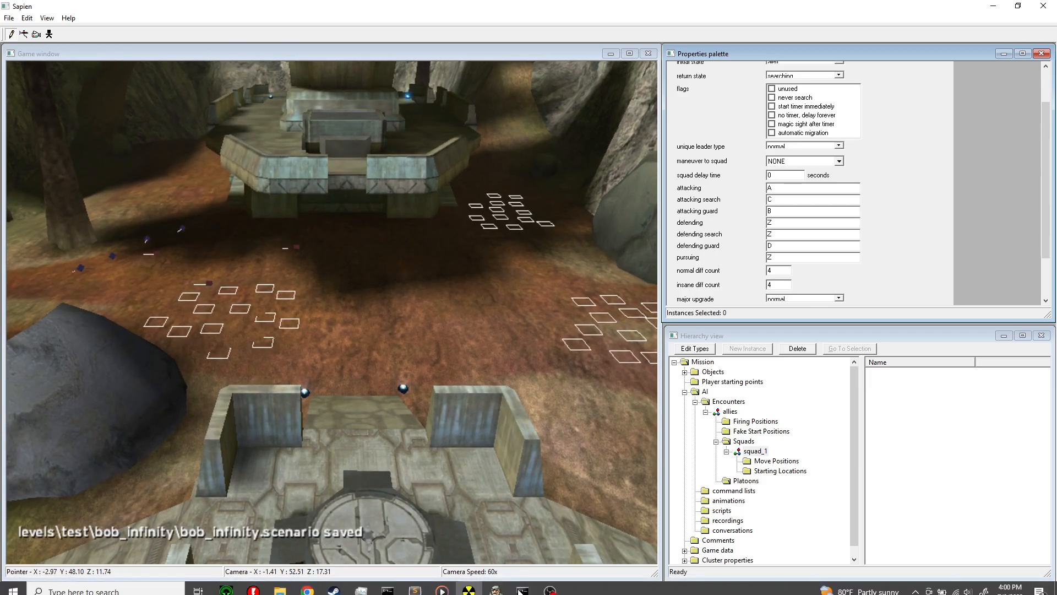
left_click(520, 587)
key("Up")
key("Return")
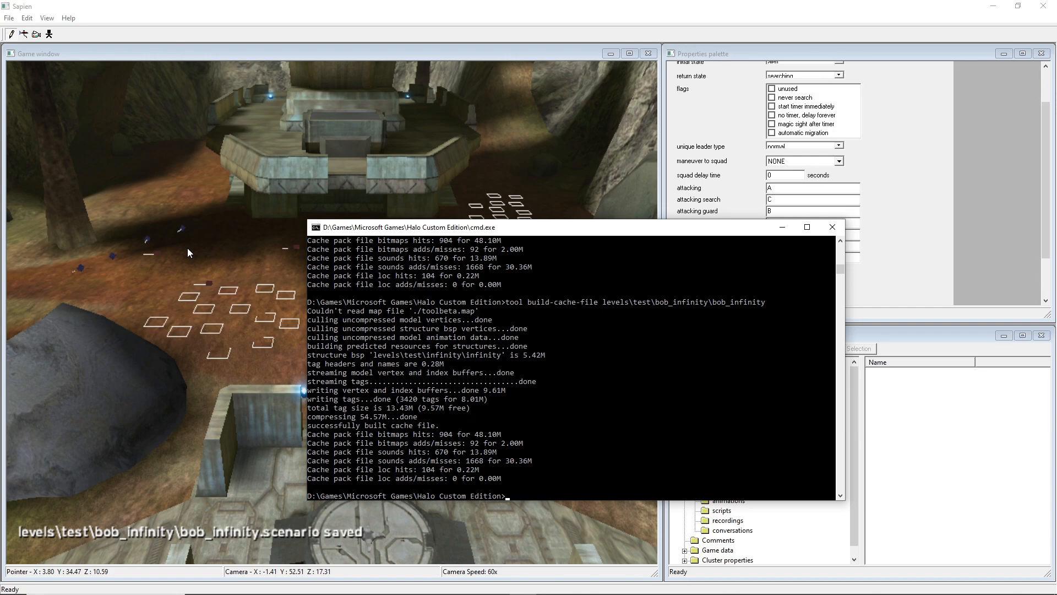
Review squad_1's full properties, including its actor type, initial and return states, flags and difficulty counts, alongside the placed firing positions.
mouse_move(187, 248)
middle_mouse_down()
mouse_move(155, 265)
mouse_move(154, 248)
mouse_move(186, 248)
middle_mouse_up()
key("w")
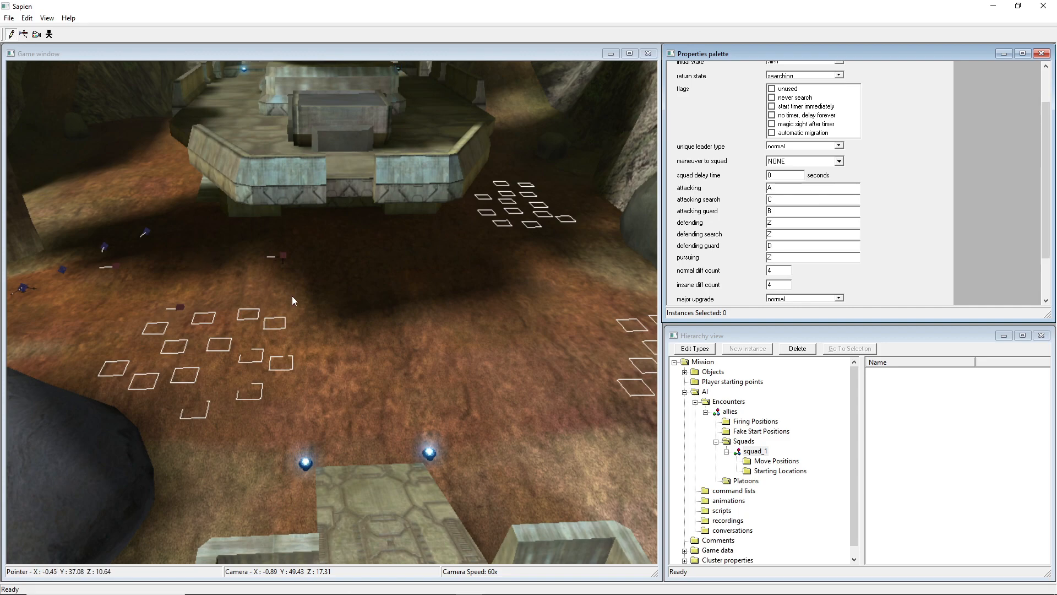
middle_click_drag(281, 297, 280, 298)
key("s")
key("a")
key("w")
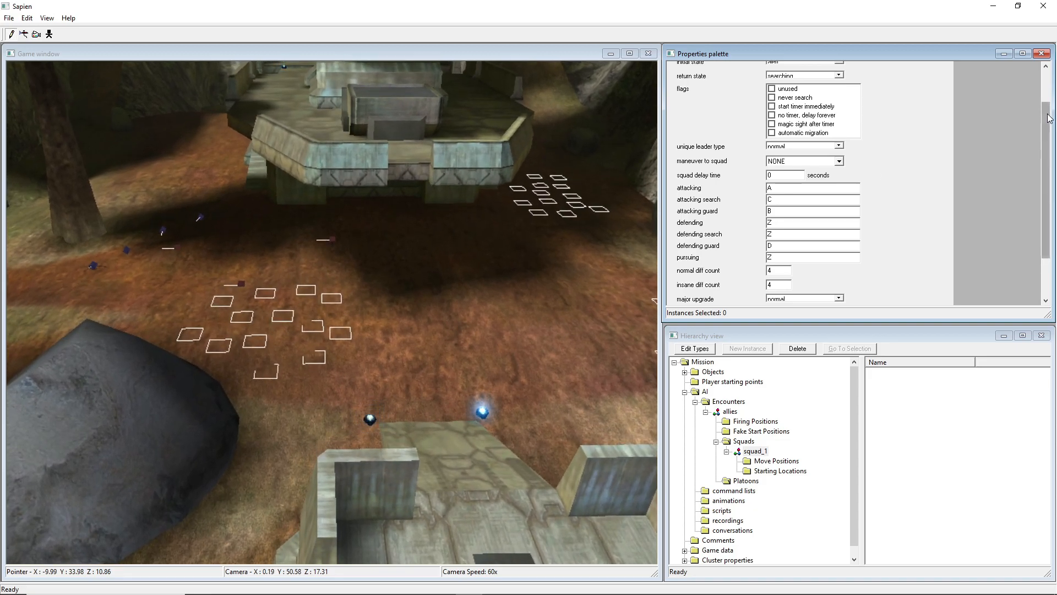
scroll(1025, 155, "down", 2)
scroll(1028, 121, "up", 3)
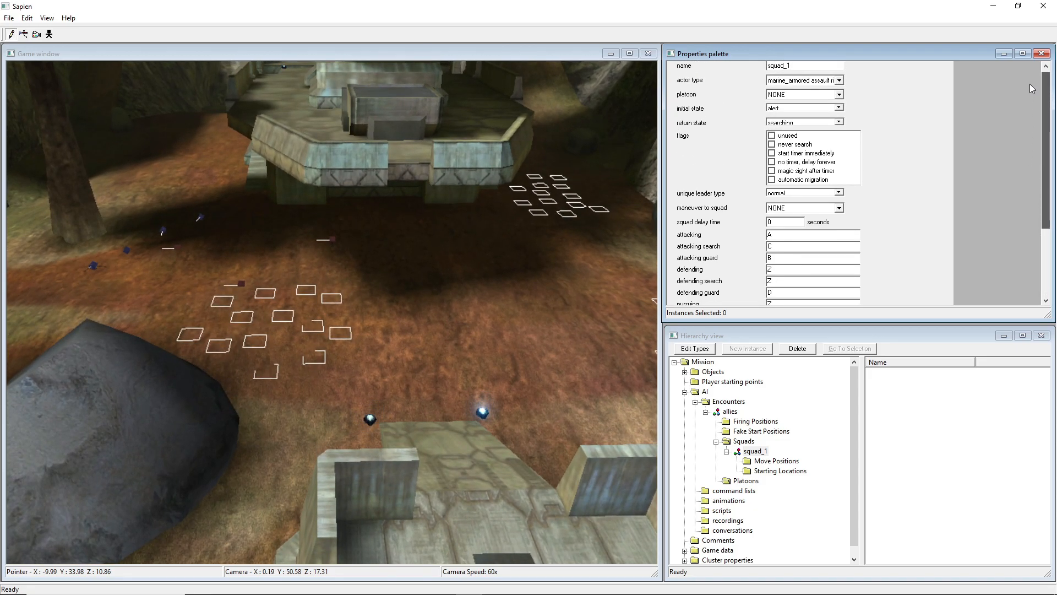
scroll(1013, 181, "down", 3)
scroll(998, 99, "up", 4)
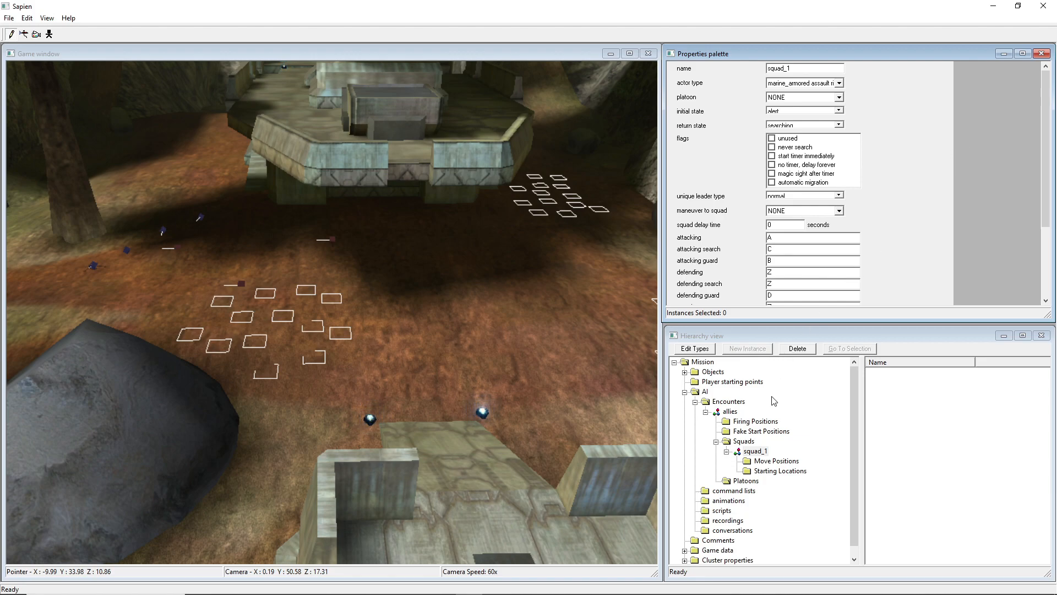
Try tenacious and never as the allies encounter's search behavior, and set its team index to default by unit.
left_click(733, 413)
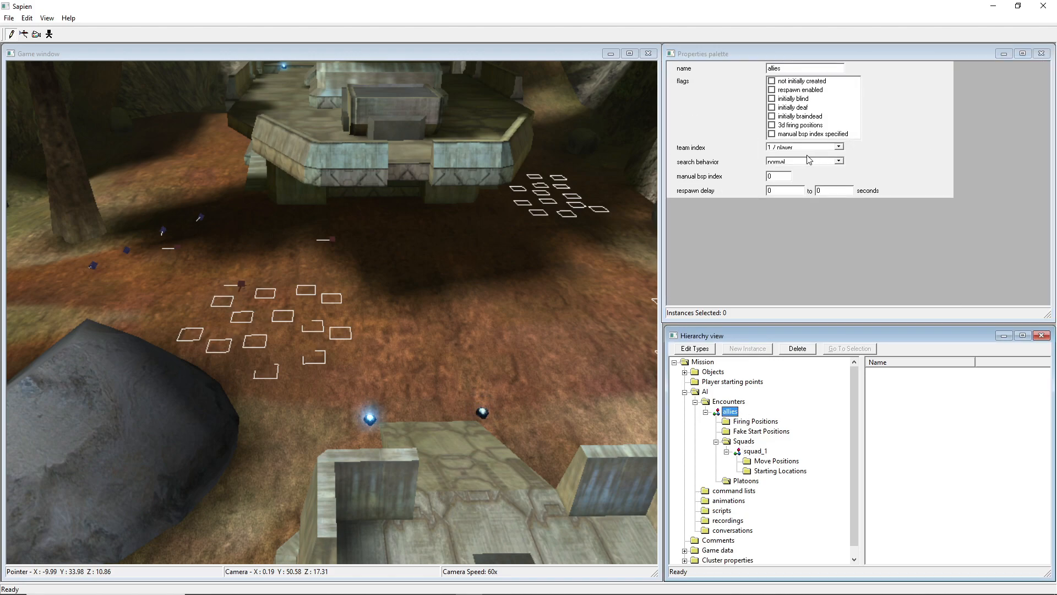
left_click(778, 162)
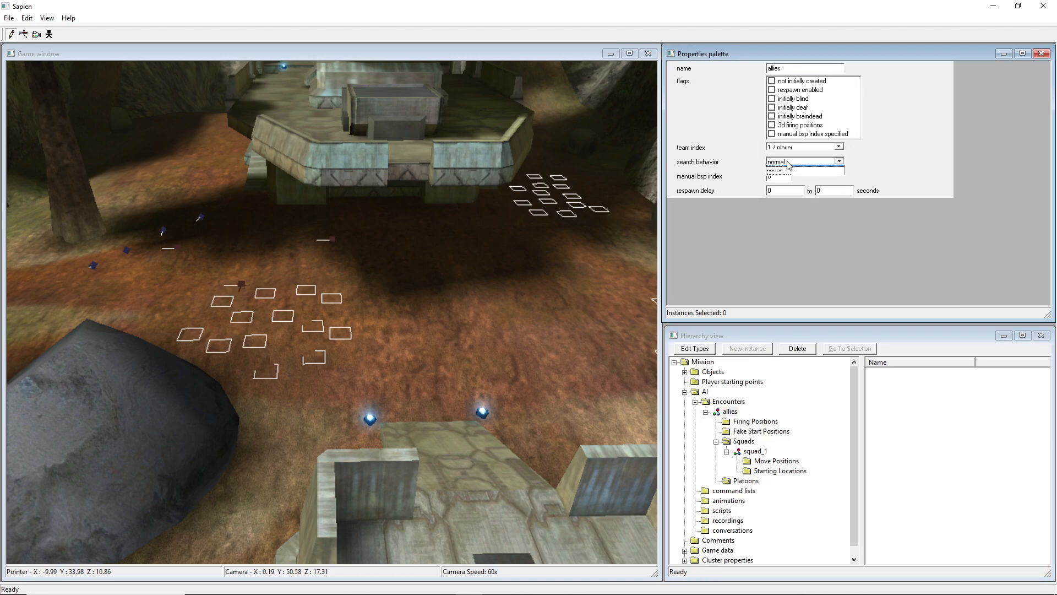
left_click(789, 175)
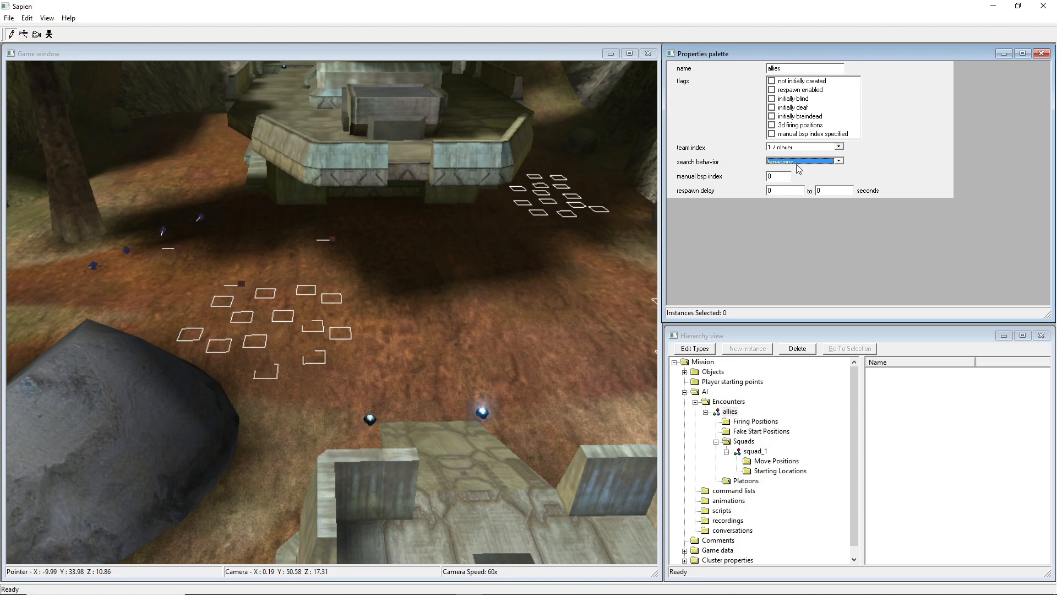
scroll(799, 148, "up", 1)
left_click(802, 166)
left_click(793, 164)
left_click(785, 173)
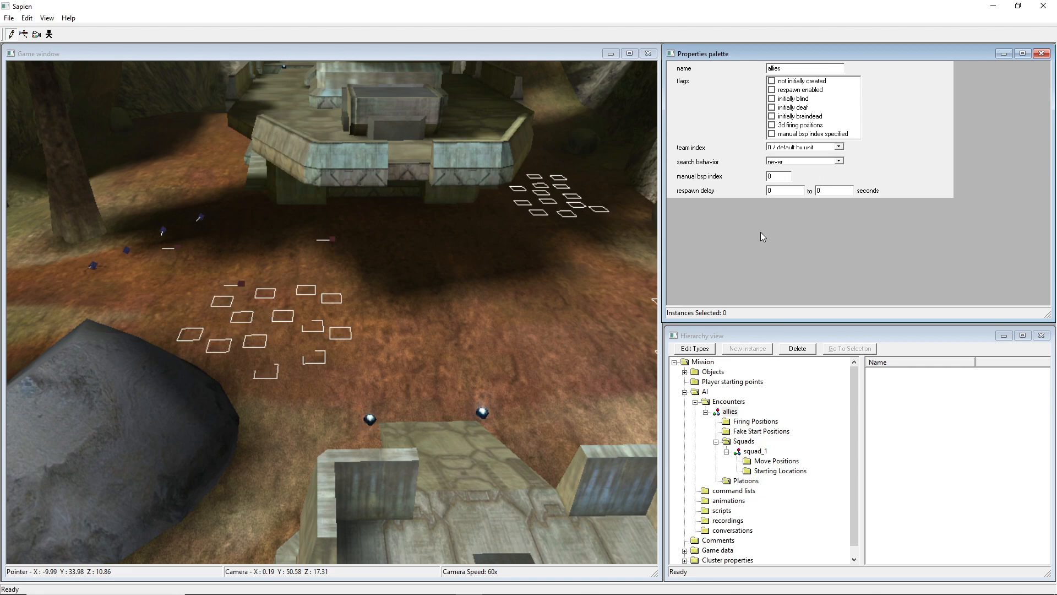
Check squad_1's properties, and return to the allies encounter to set its search behavior to normal.
middle_click_drag(397, 304, 341, 303)
left_click(755, 451)
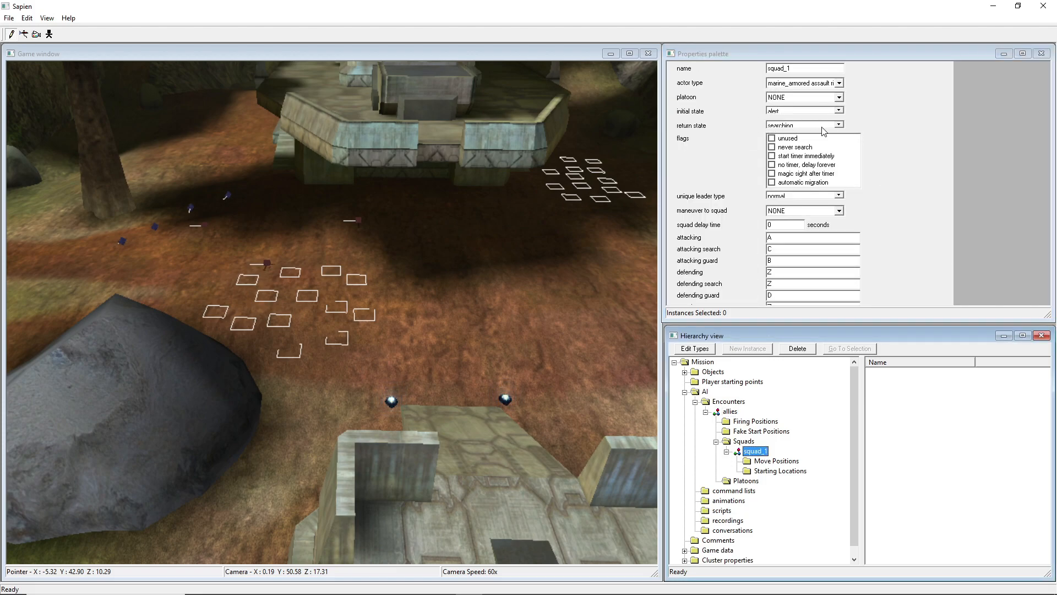
left_click(730, 412)
left_click(807, 171)
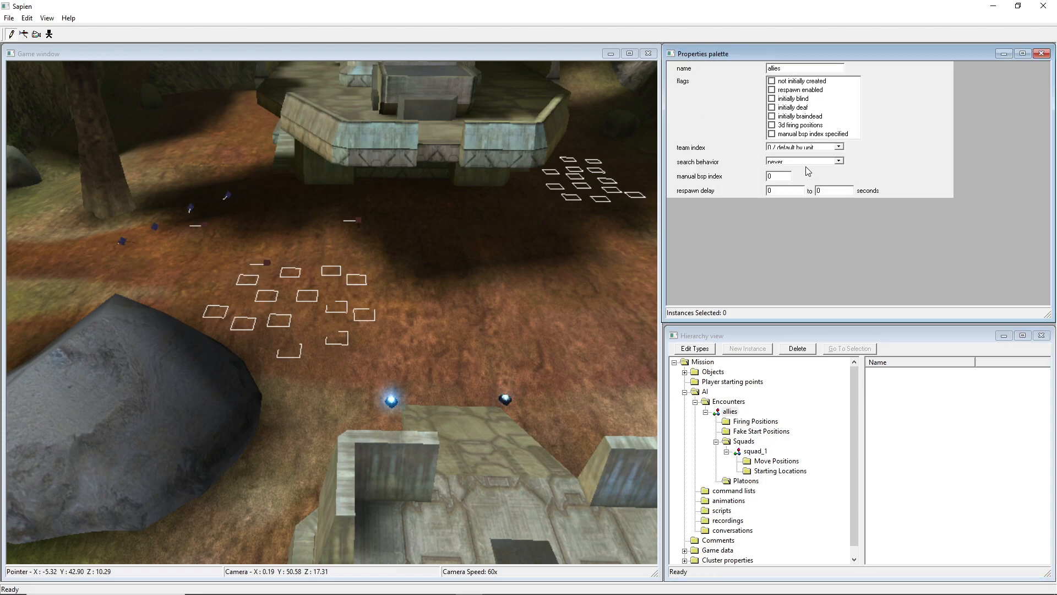
left_click(788, 162)
left_click(787, 173)
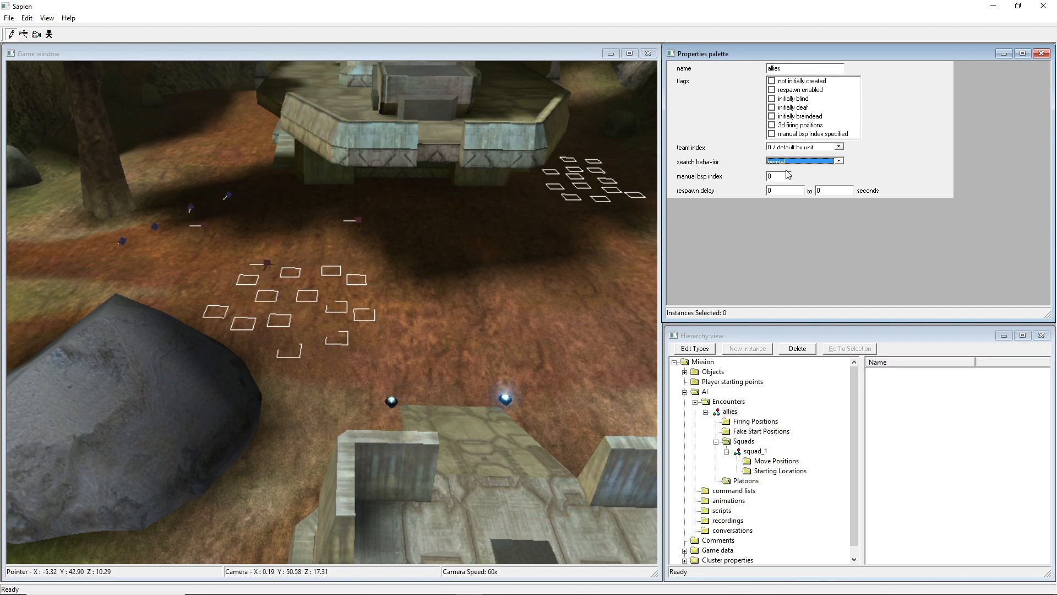
Keep normal as the allies encounter's search behavior and save the bob_infinity scenario.
middle_click_drag(651, 205, 671, 213)
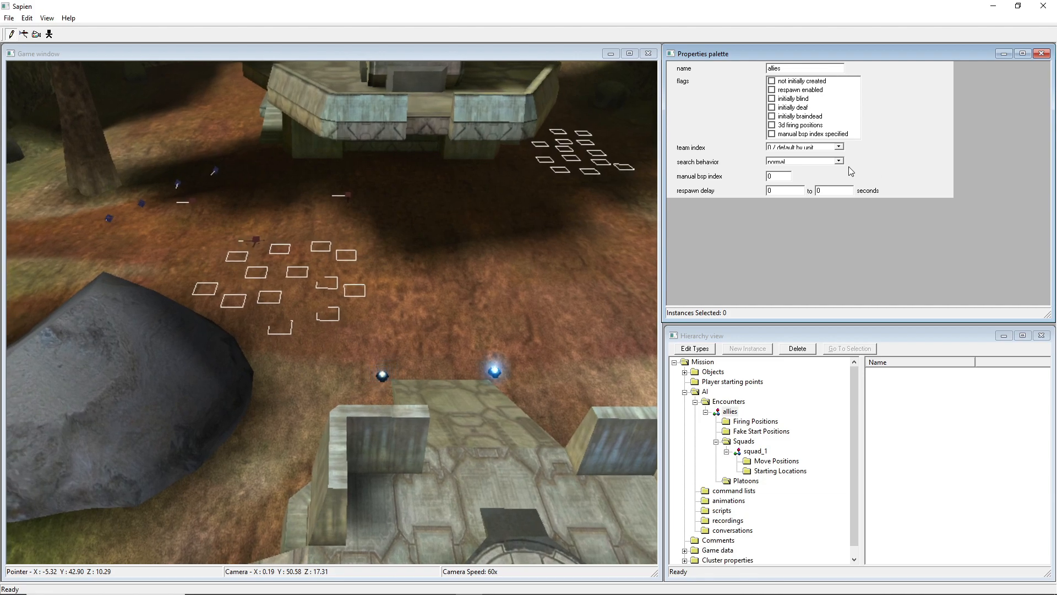
left_click(793, 165)
left_click(792, 164)
left_click(792, 164)
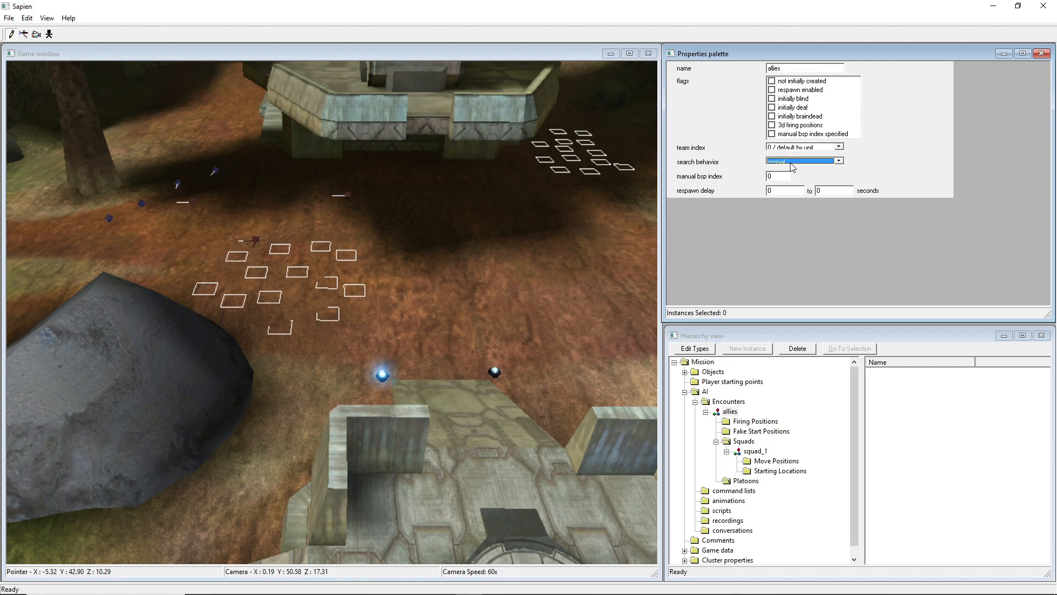
middle_click_drag(582, 250, 586, 247)
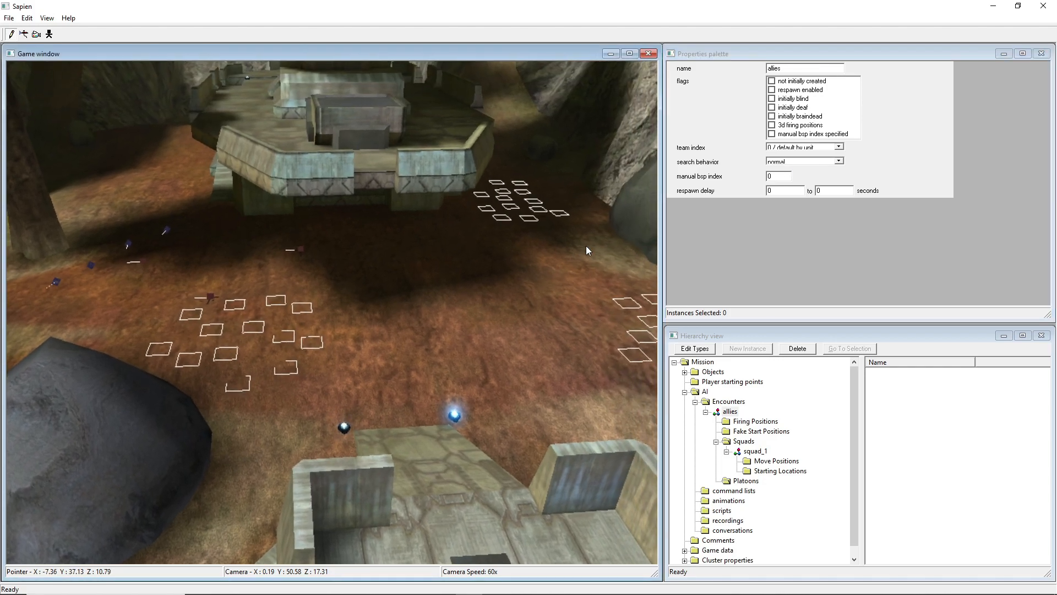
key("ctrl+s")
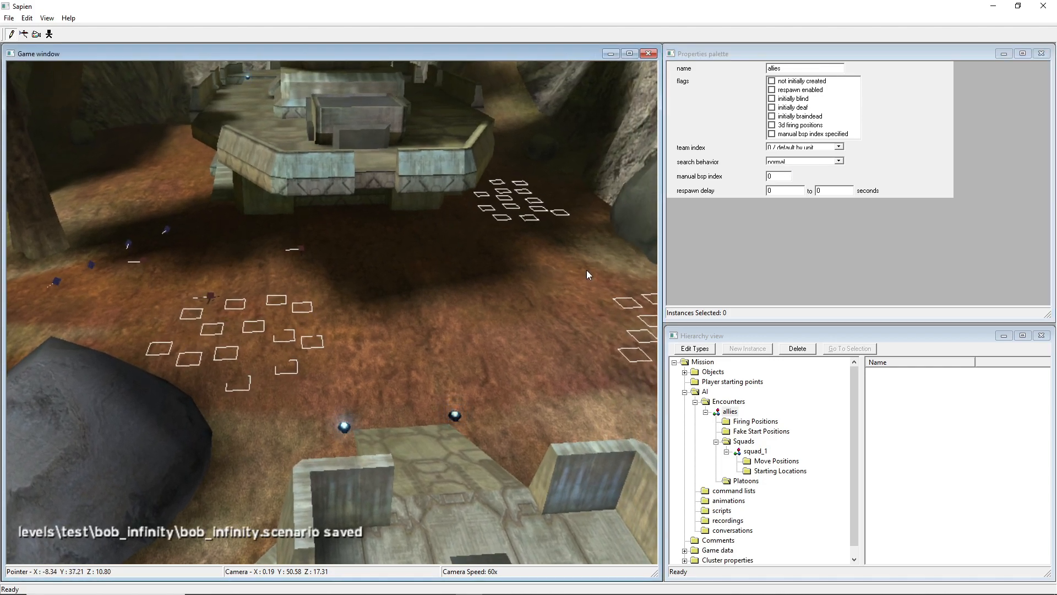